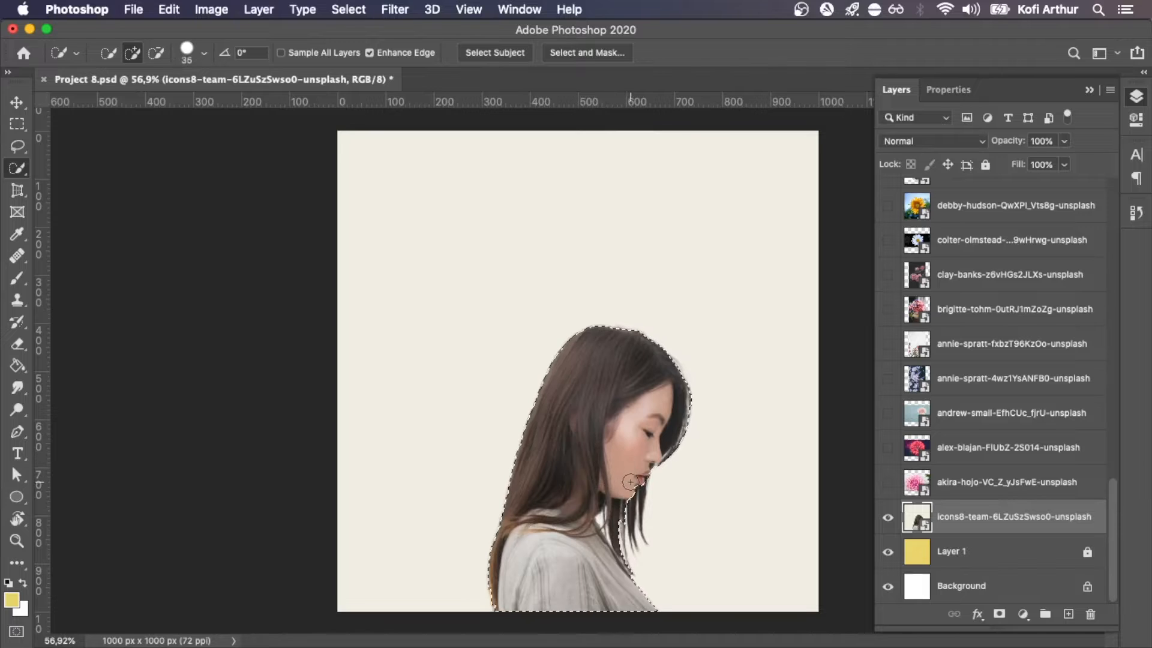
Refine the woman's quick selection around the loose hair strands below the chin, using a smaller brush
scroll(637, 497, up, 5)
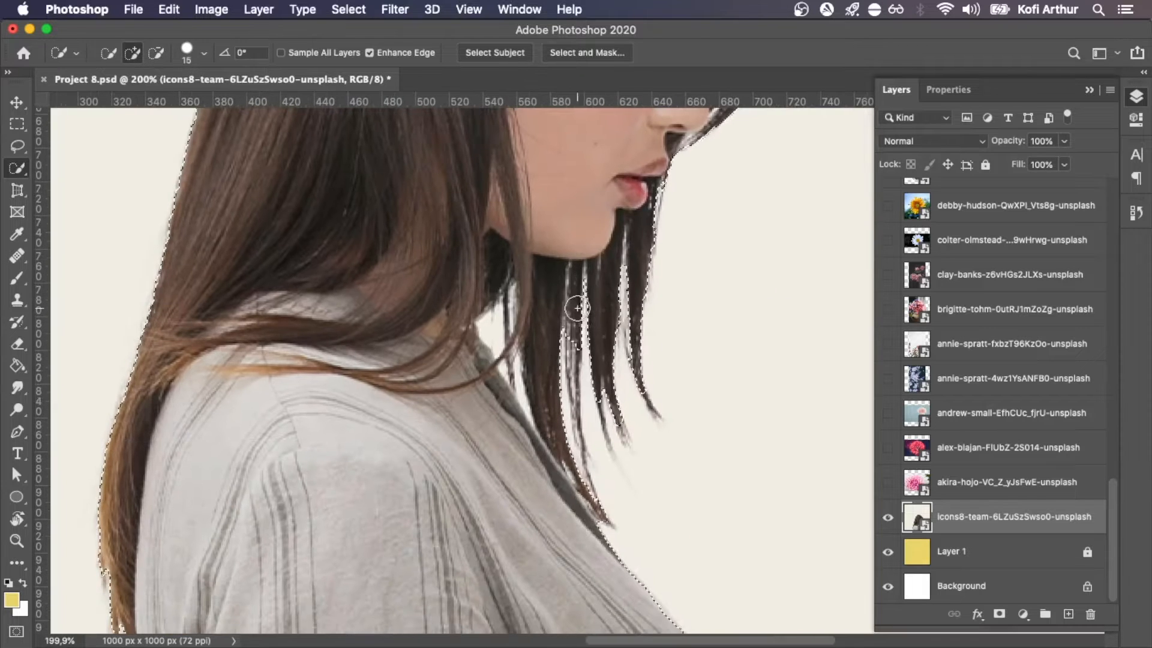
drag(567, 406, 615, 330)
key(bracketleft)
key(bracketleft)
key(bracketleft)
key(bracketleft)
key(bracketleft)
key(bracketleft)
key(bracketleft)
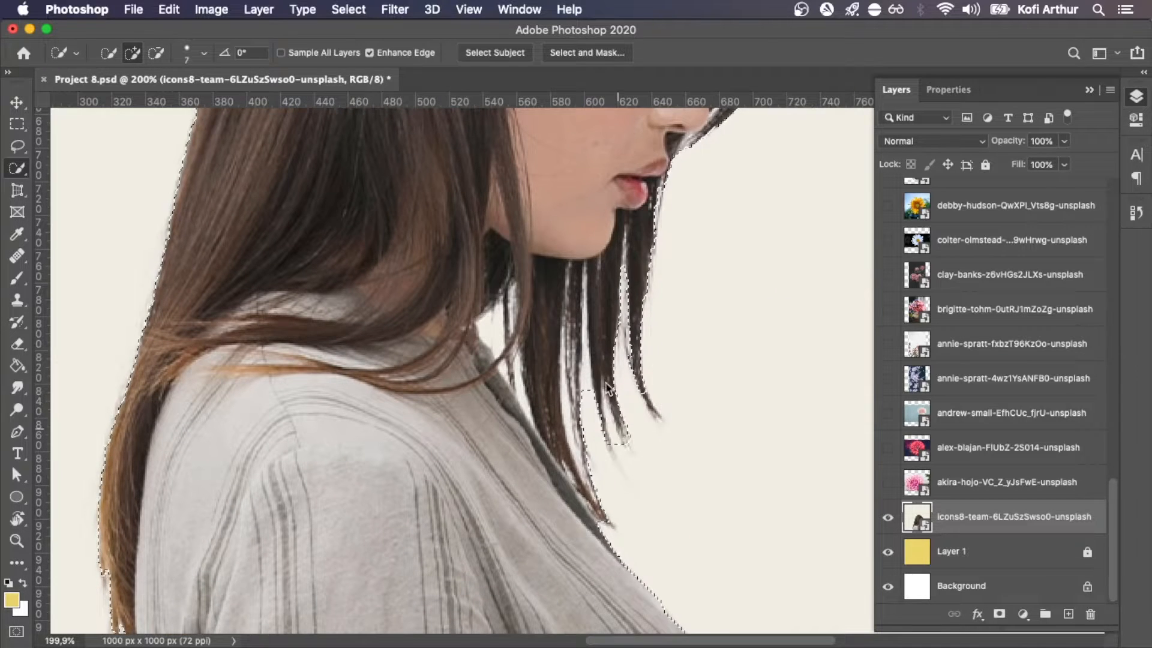
drag(636, 371, 657, 415)
scroll(596, 328, down, 3)
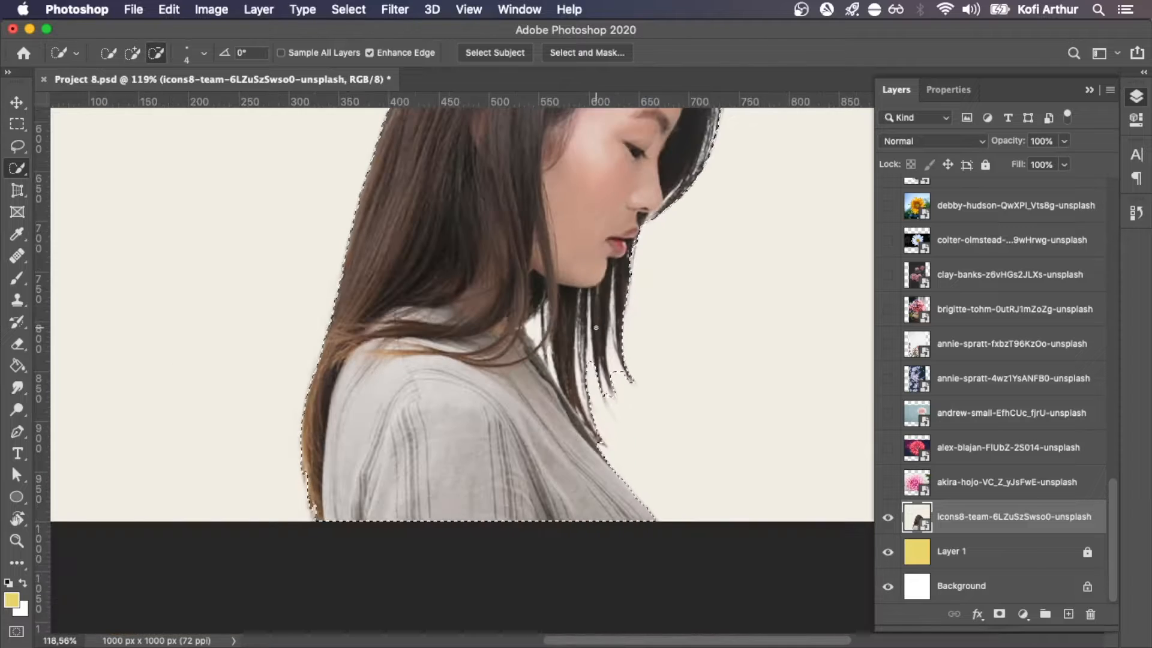
scroll(595, 328, up, 2)
drag(457, 409, 503, 509)
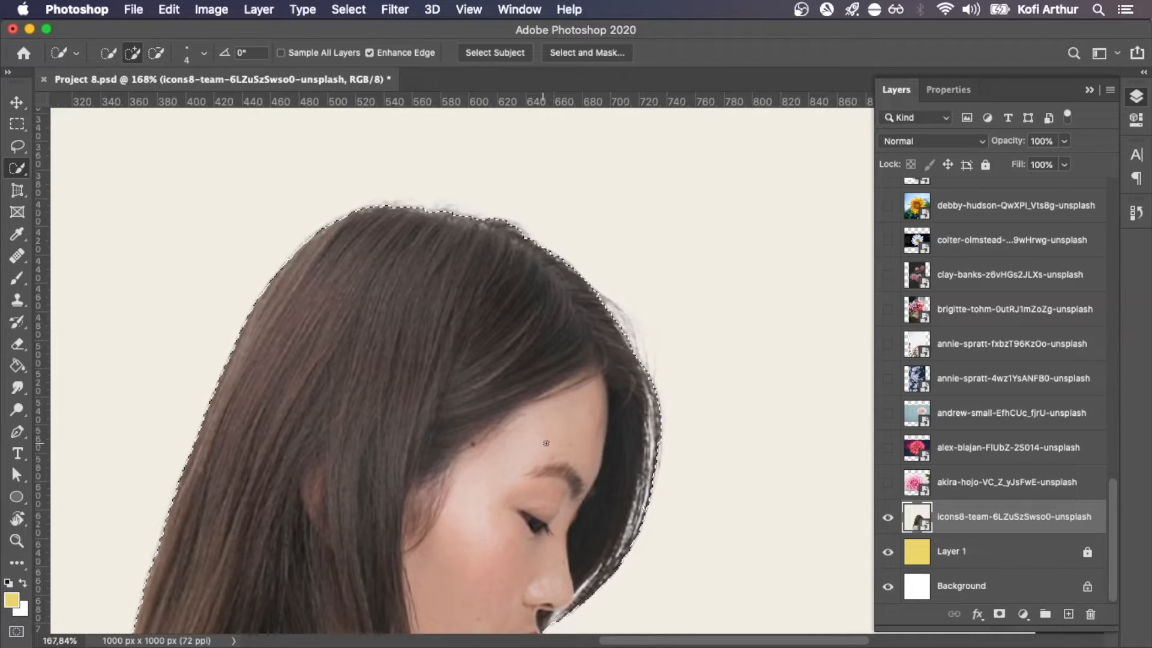
scroll(503, 509, down, 5)
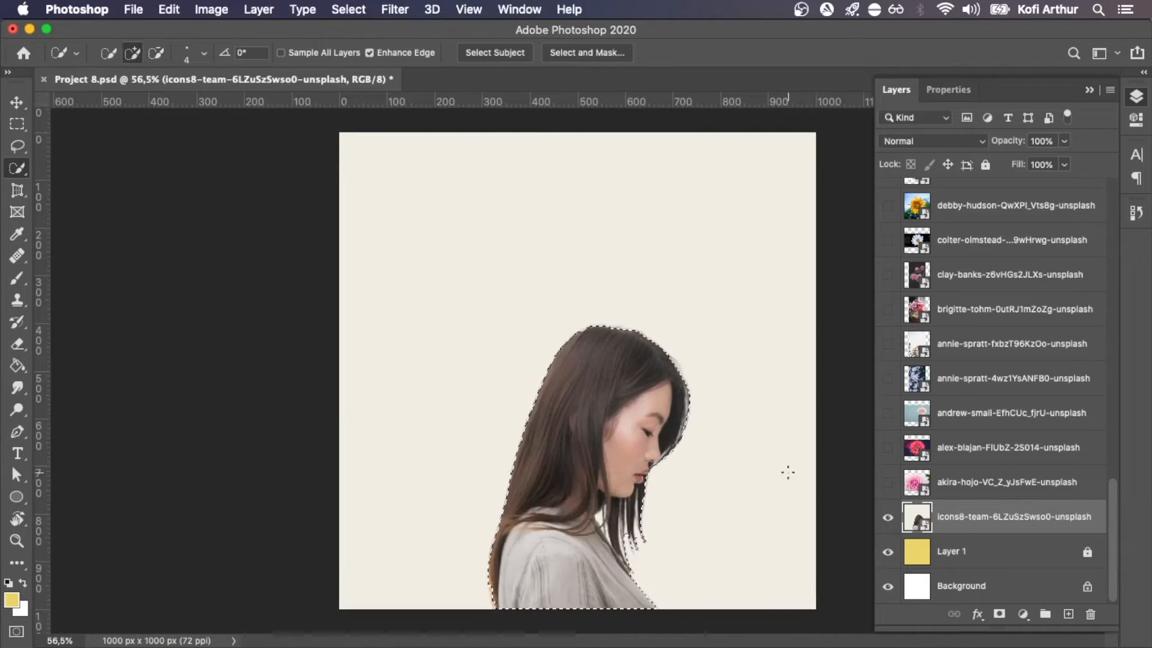
Rasterize the portrait layer of the woman
right_click(913, 514)
click(903, 489)
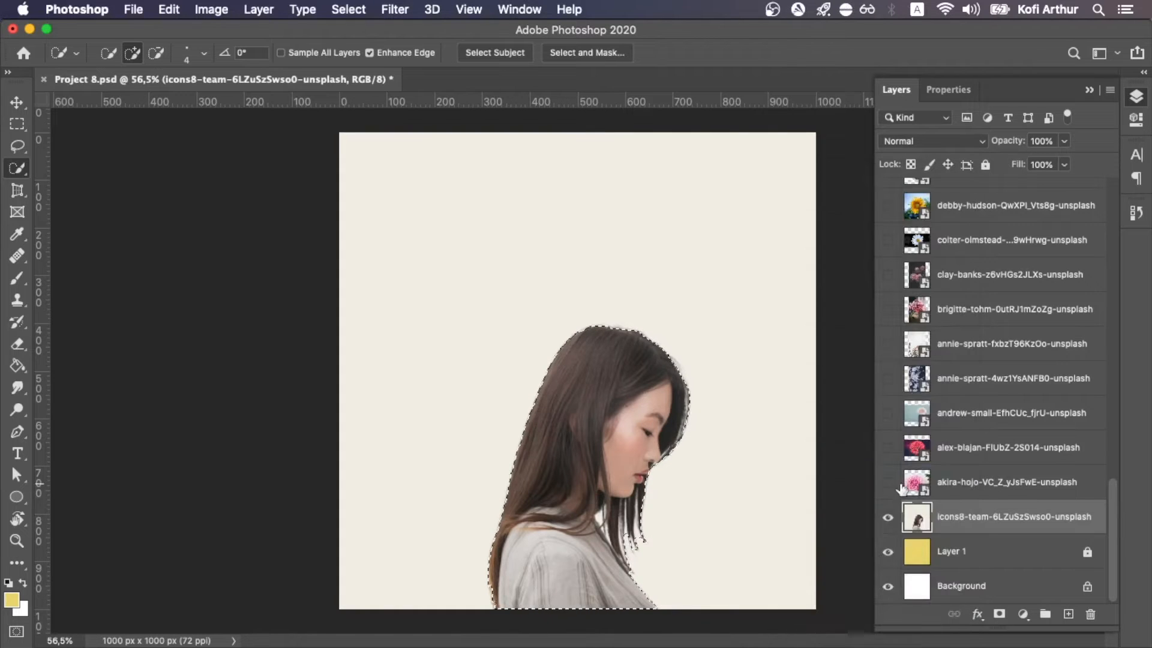
key(super+shift+i)
key(BackSpace)
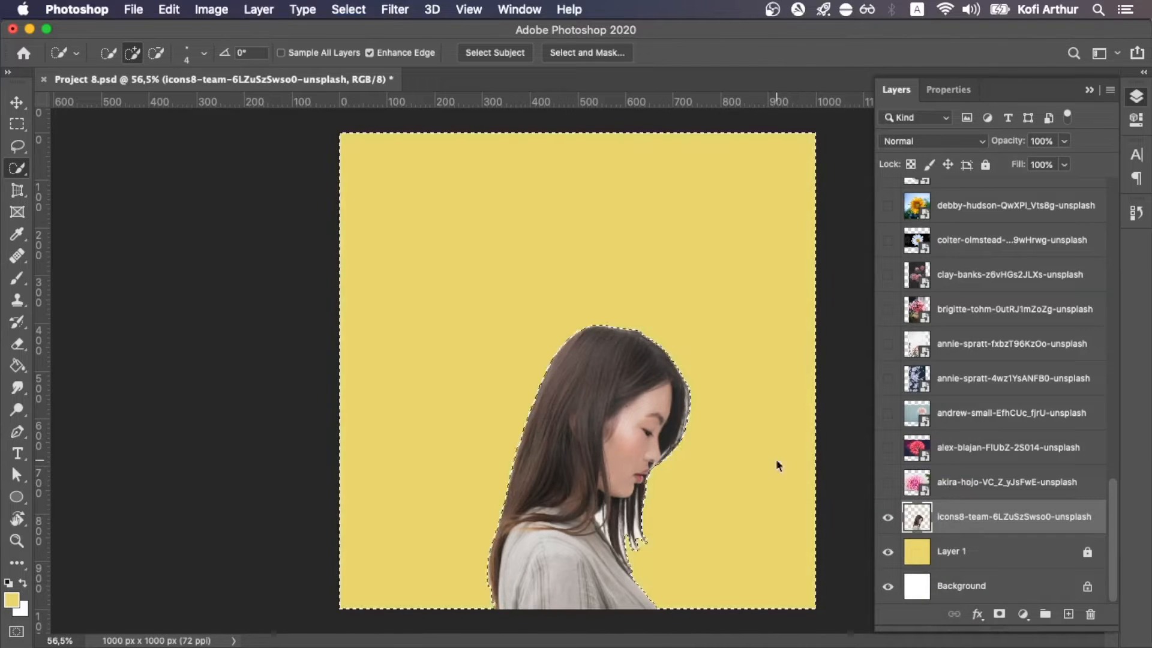
key(super+z)
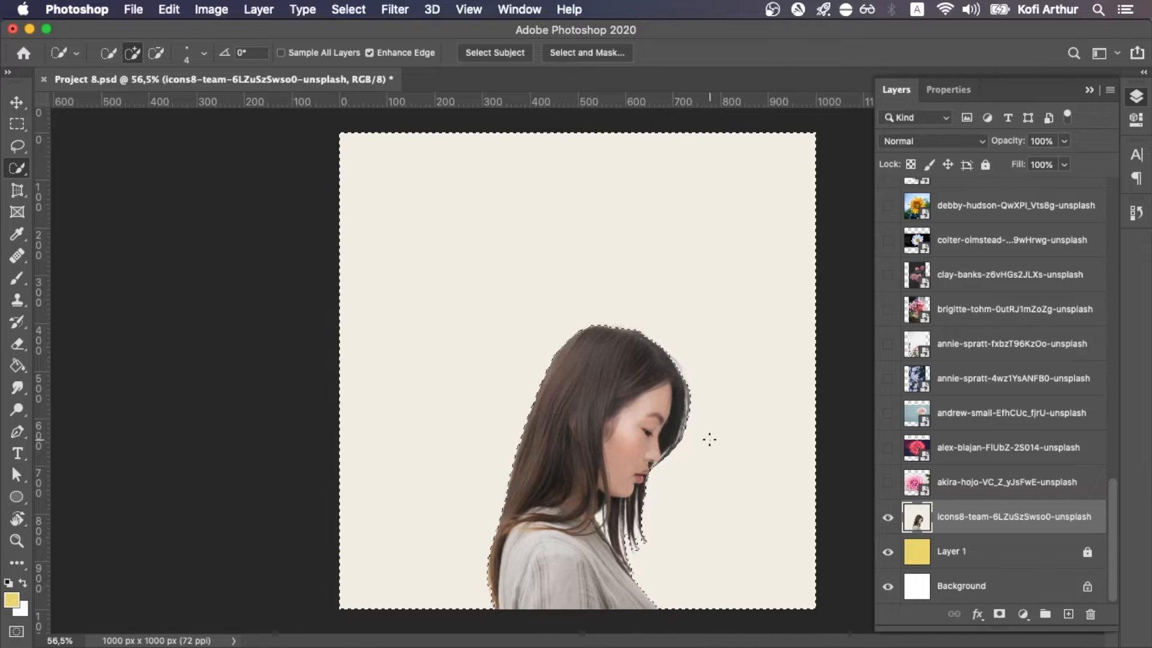
click(999, 613)
key(super+z)
key(super+shift+i)
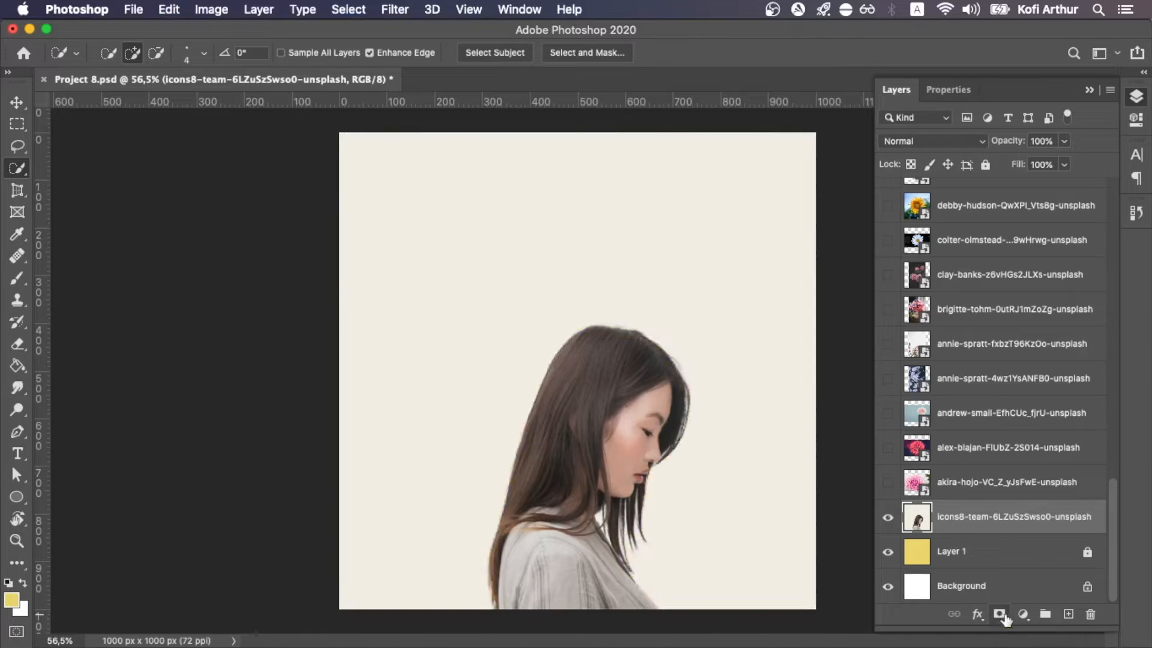
click(1001, 616)
key(super+z)
Sample the photo's cream background as the foreground colour and mask the portrait layer to the selected woman
key(i)
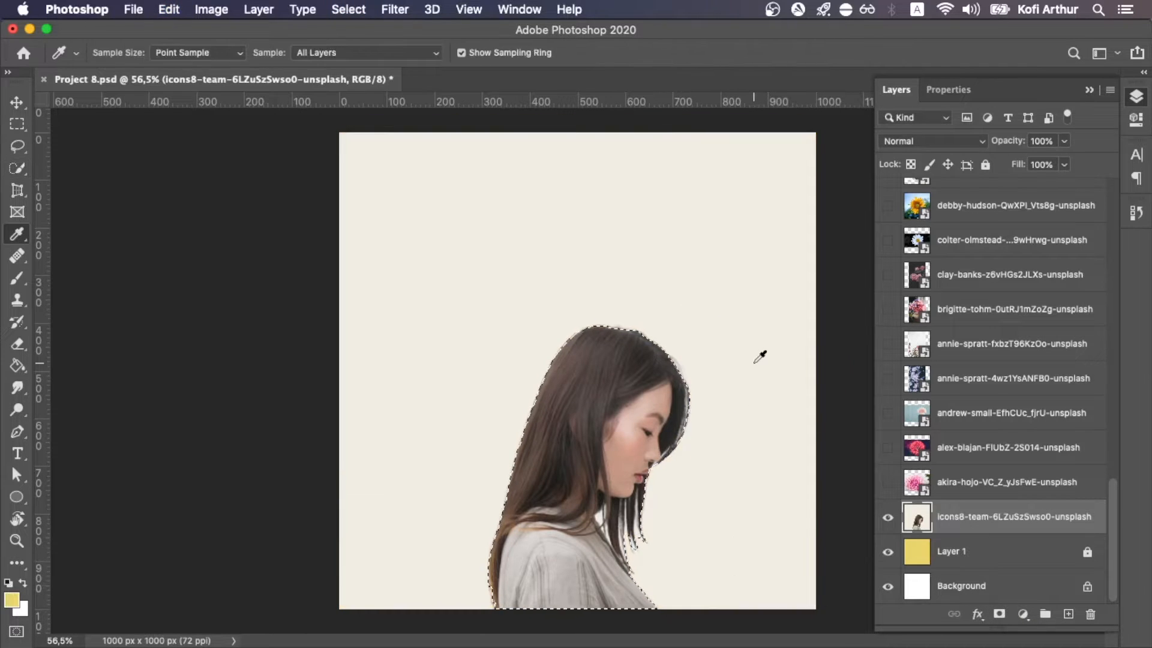
click(755, 362)
key(v)
click(999, 613)
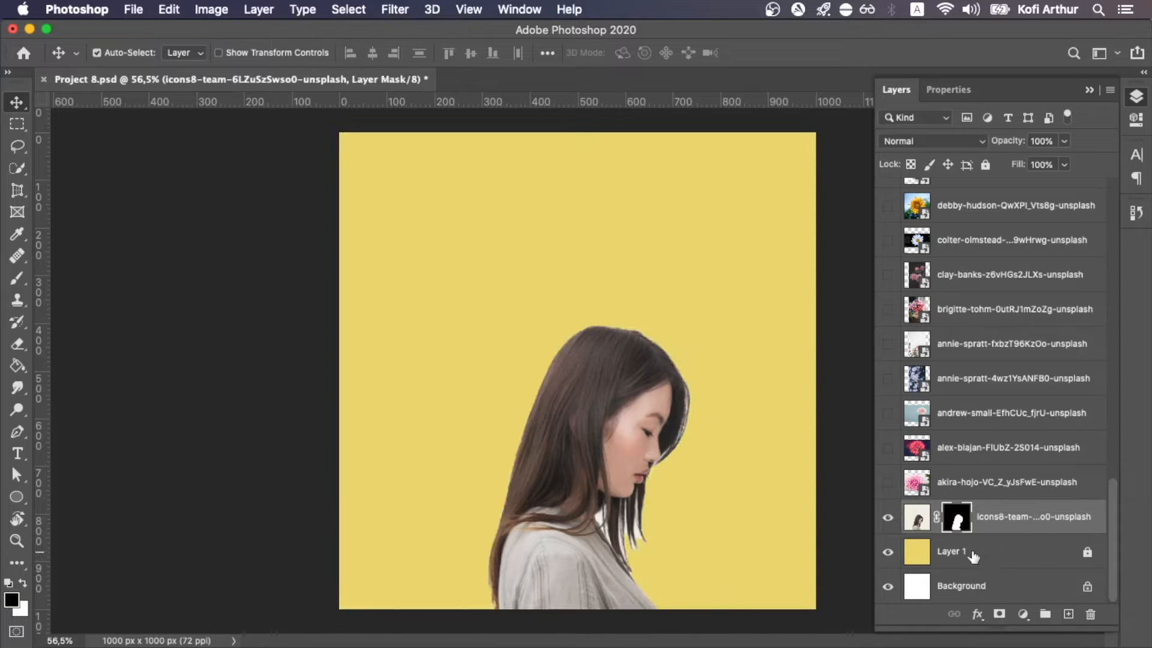
Unlock Layer 1 and fill it with the sampled cream colour
click(1022, 556)
key(g)
click(750, 391)
key(v)
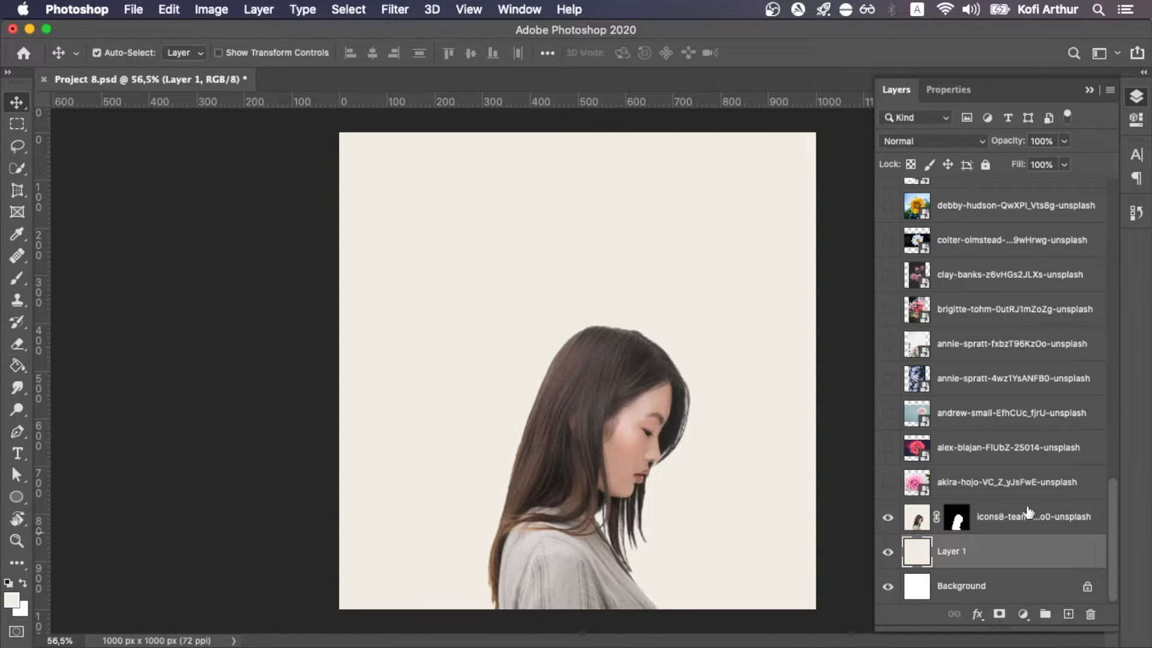
Lasso the top of the woman's head on the portrait layer, with a curved lower edge across the hair and forehead
click(1002, 517)
scroll(586, 365, up, 5)
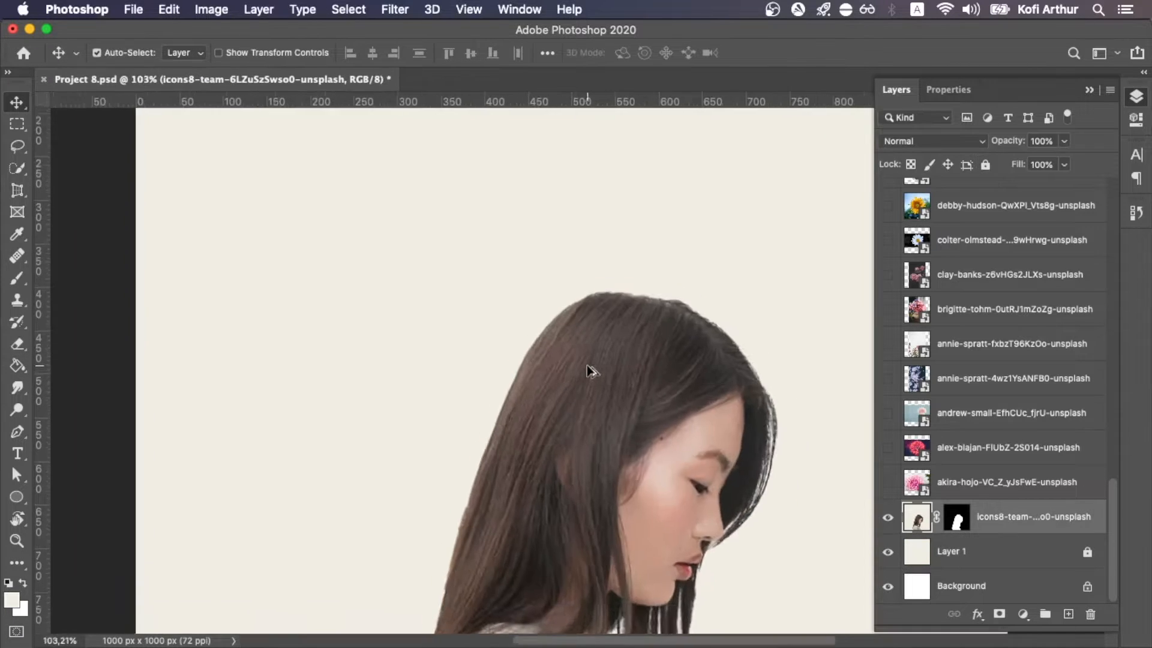
key(l)
drag(486, 376, 567, 384)
drag(766, 478, 768, 480)
key(super+d)
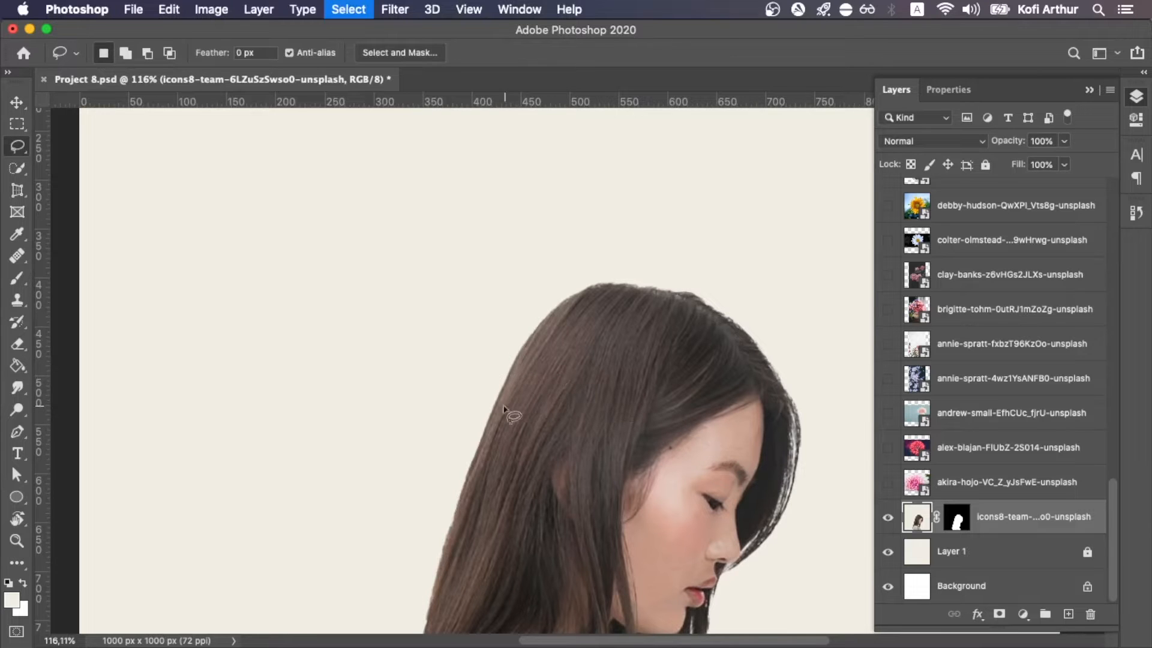
drag(474, 263, 476, 369)
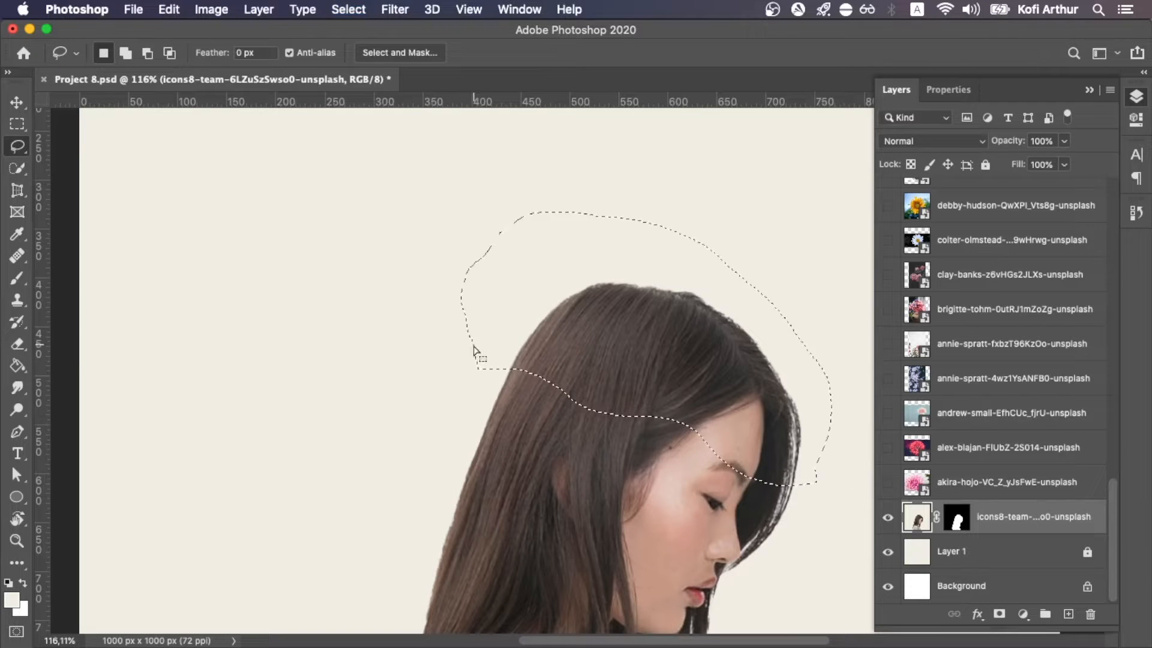
Switch to the Brush tool and enlarge its tip to about 45 px
key(b)
key(bracketright)
key(bracketright)
key(bracketright)
key(bracketright)
key(bracketright)
key(bracketright)
key(bracketright)
key(bracketright)
key(bracketright)
key(bracketright)
key(bracketright)
key(bracketright)
key(bracketright)
key(bracketright)
key(bracketright)
key(bracketright)
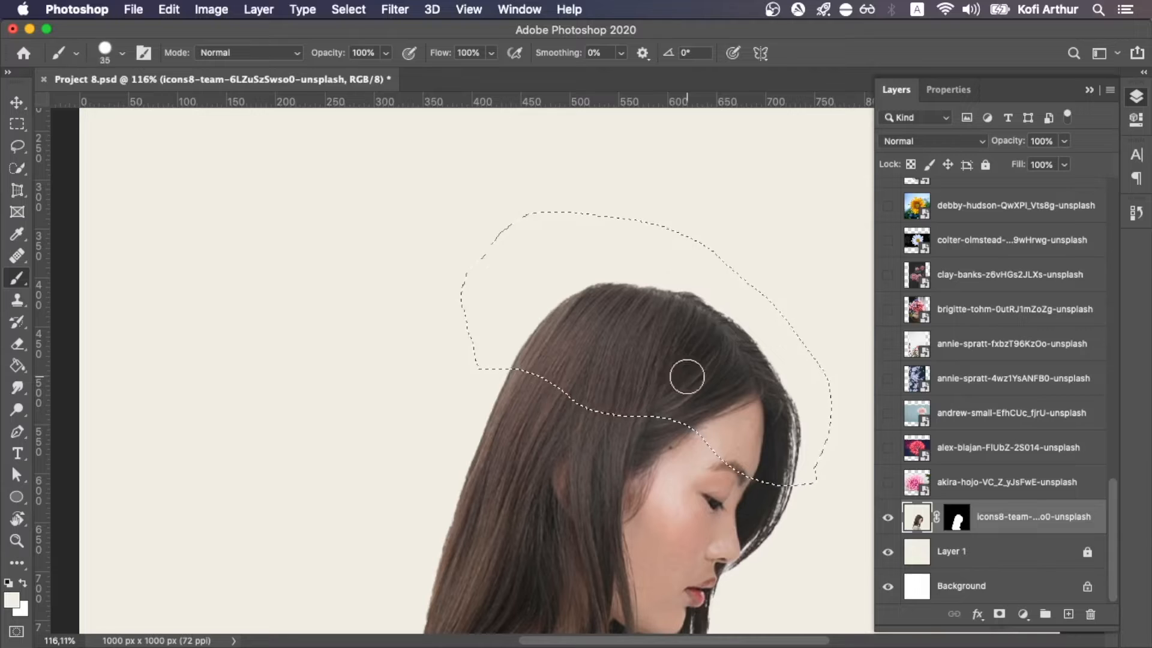
right_click(662, 347)
click(663, 347)
drag(675, 326, 754, 333)
key(super+z)
key(super+z)
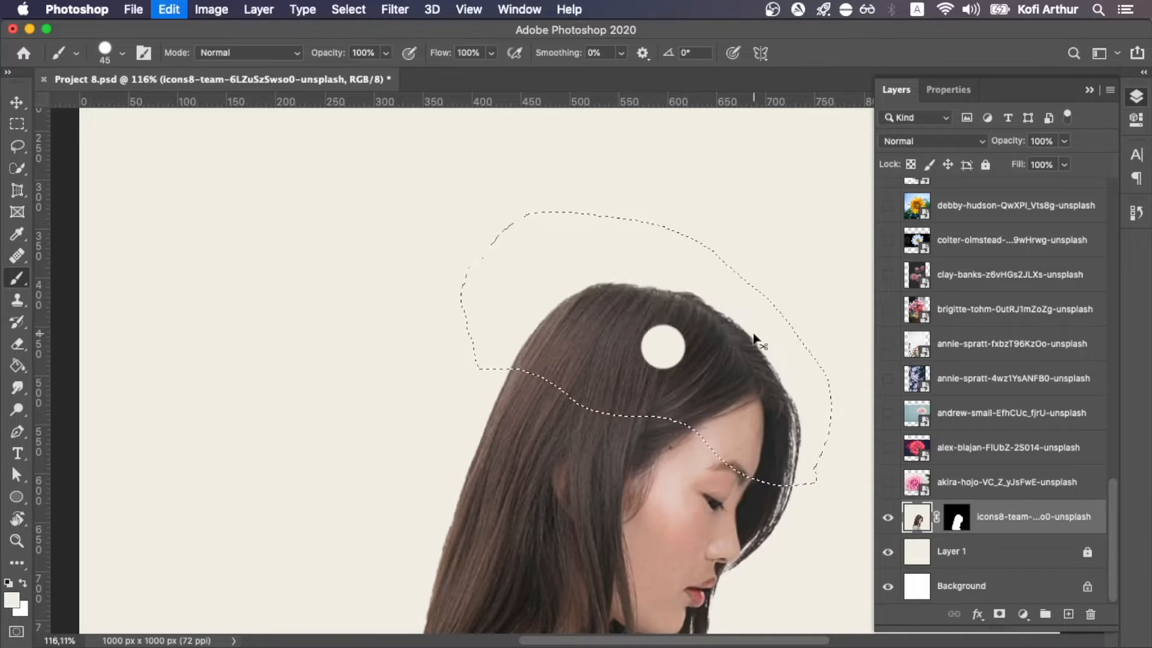
Paint black on the portrait's layer mask to hide the lassoed top of the head, and clear the selection
click(962, 526)
mouse_move(679, 329)
mouse_down()
mouse_move(648, 288)
mouse_move(753, 463)
mouse_move(617, 360)
mouse_move(748, 451)
mouse_up()
key(super+d)
scroll(747, 451, down, 6)
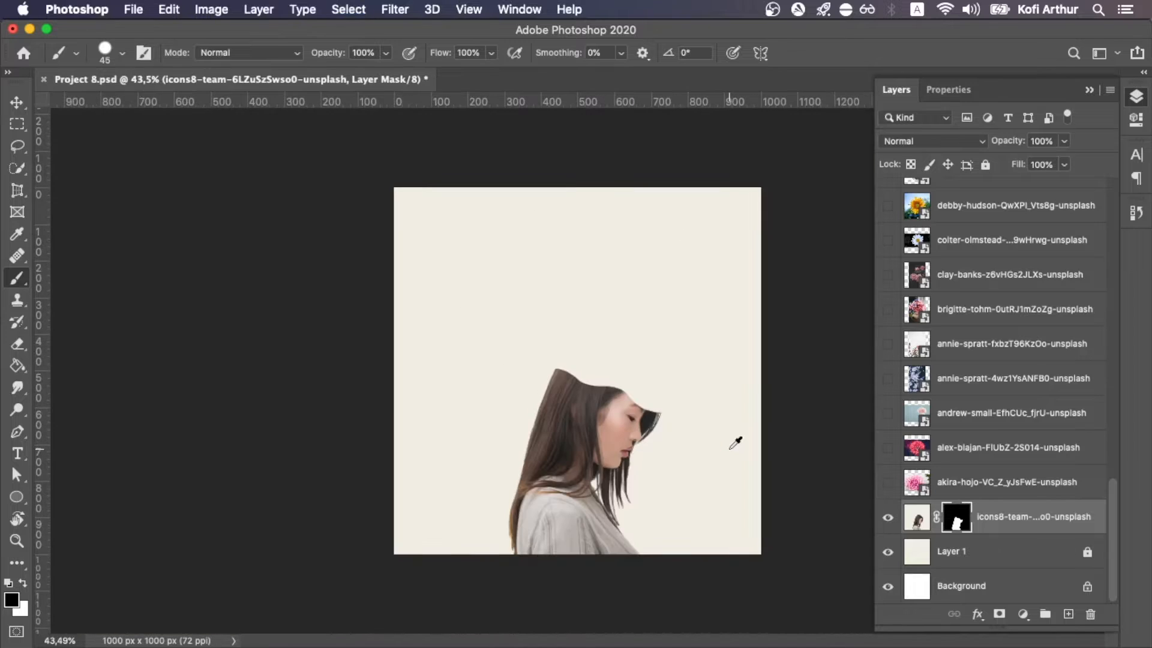
scroll(733, 450, up, 1)
scroll(943, 509, up, 1)
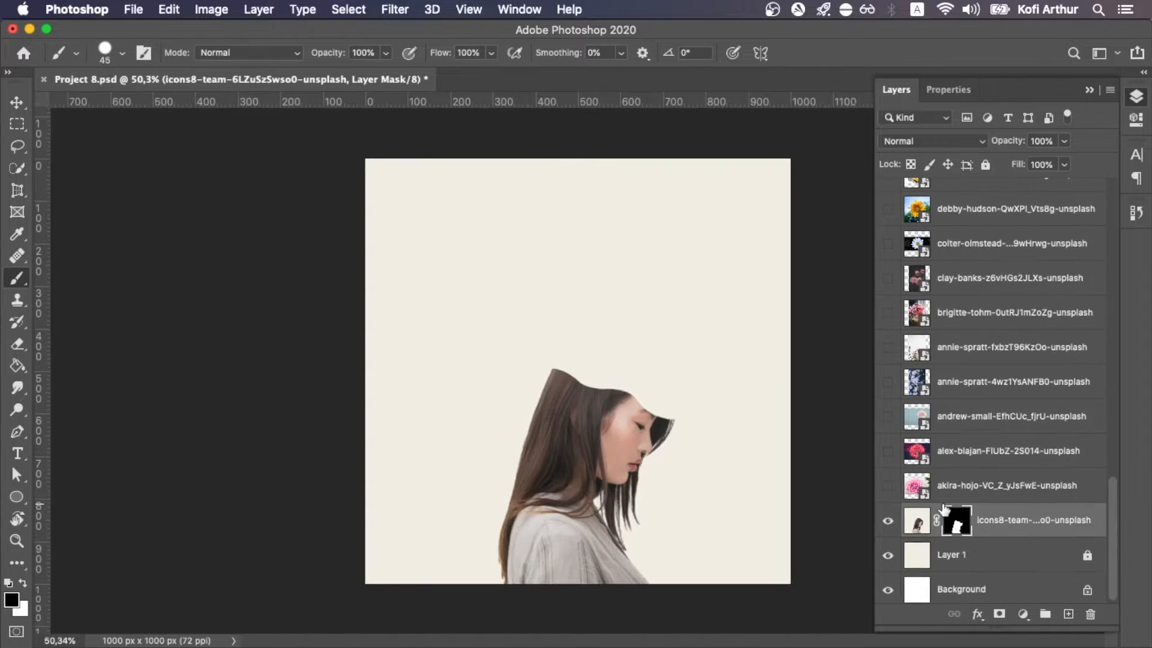
Show the pink dahlia layer just above the portrait and quick-select the flower's centre and inner petals
click(888, 486)
key(w)
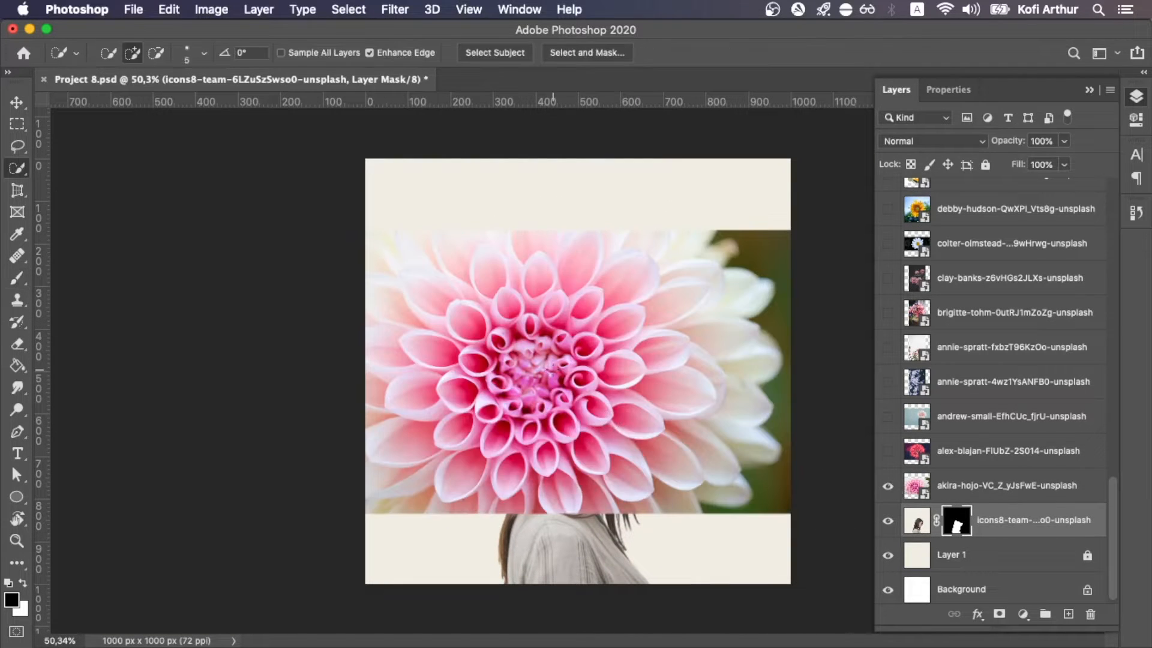
click(938, 492)
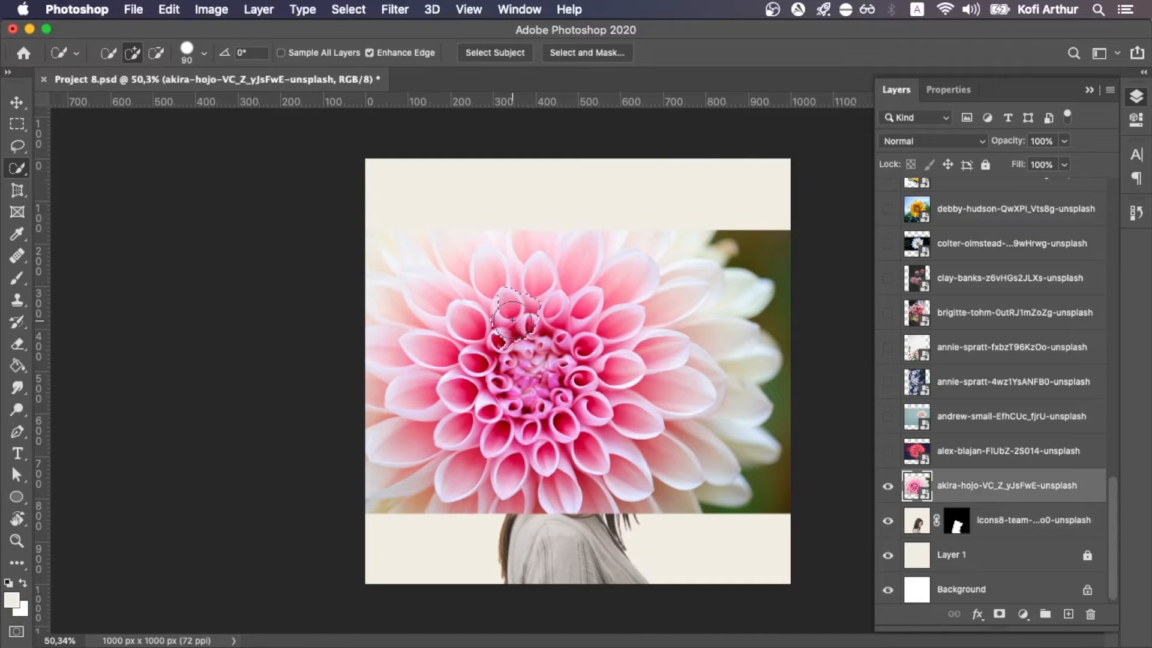
mouse_move(493, 409)
mouse_down()
mouse_move(580, 363)
mouse_move(556, 319)
mouse_up()
scroll(543, 362, up, 10)
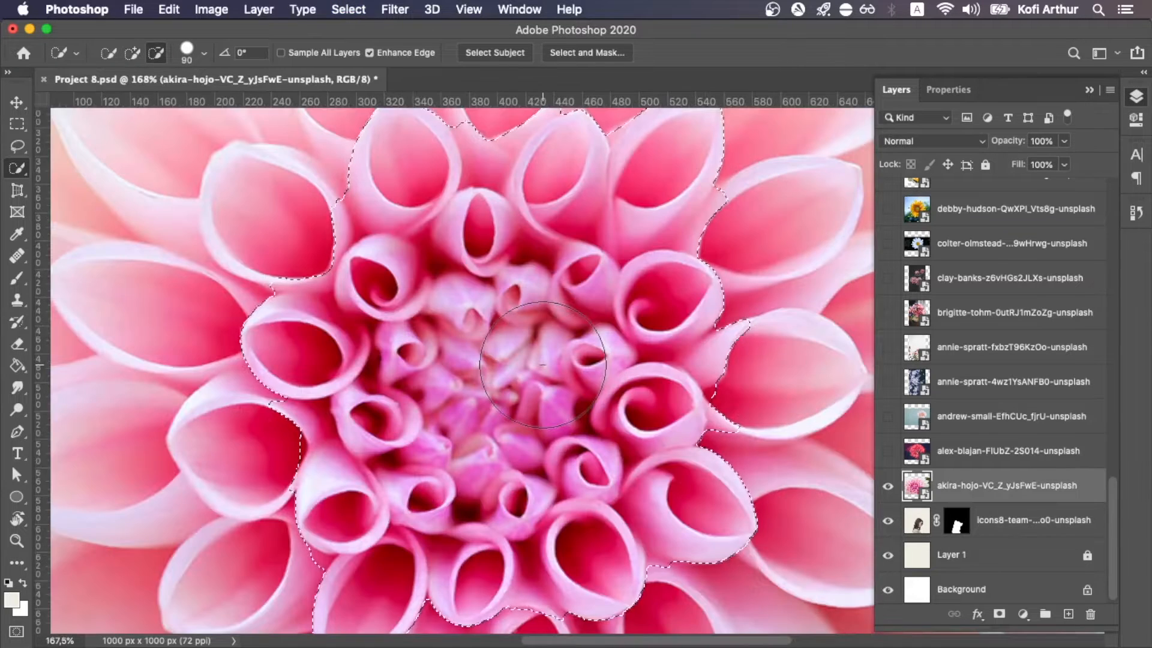
Add individual petals on both sides of the flower's centre to the selection with a smaller brush
key(bracketleft)
key(bracketleft)
key(bracketleft)
key(bracketleft)
key(bracketleft)
key(bracketleft)
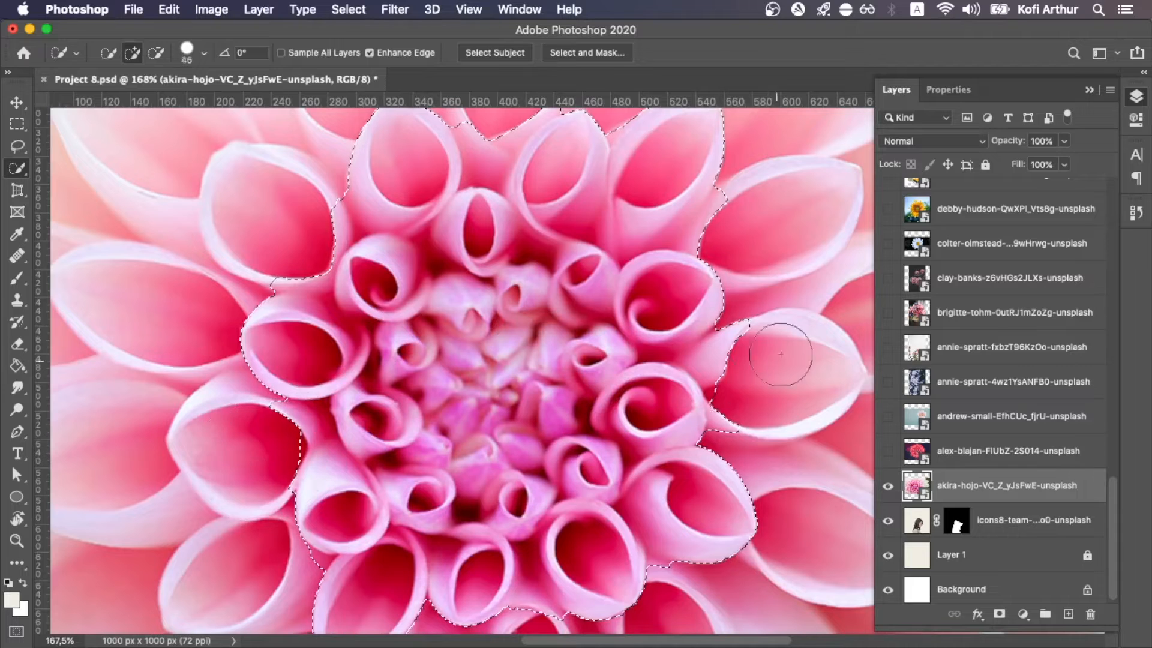
drag(797, 347, 802, 335)
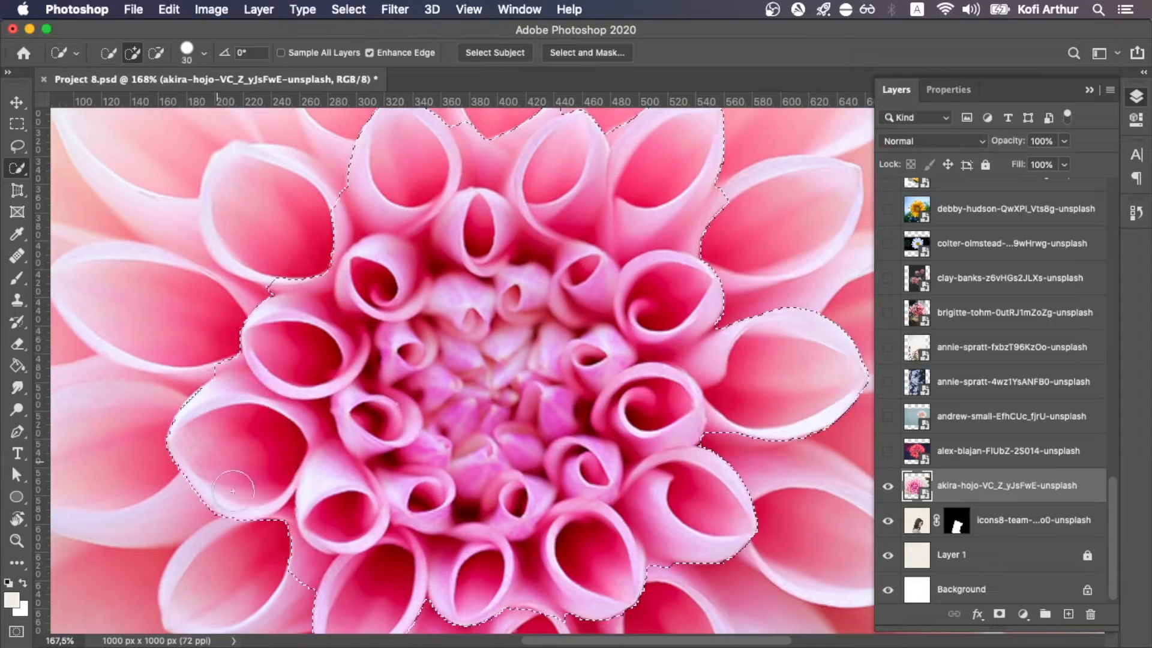
scroll(590, 445, down, 3)
scroll(589, 445, down, 3)
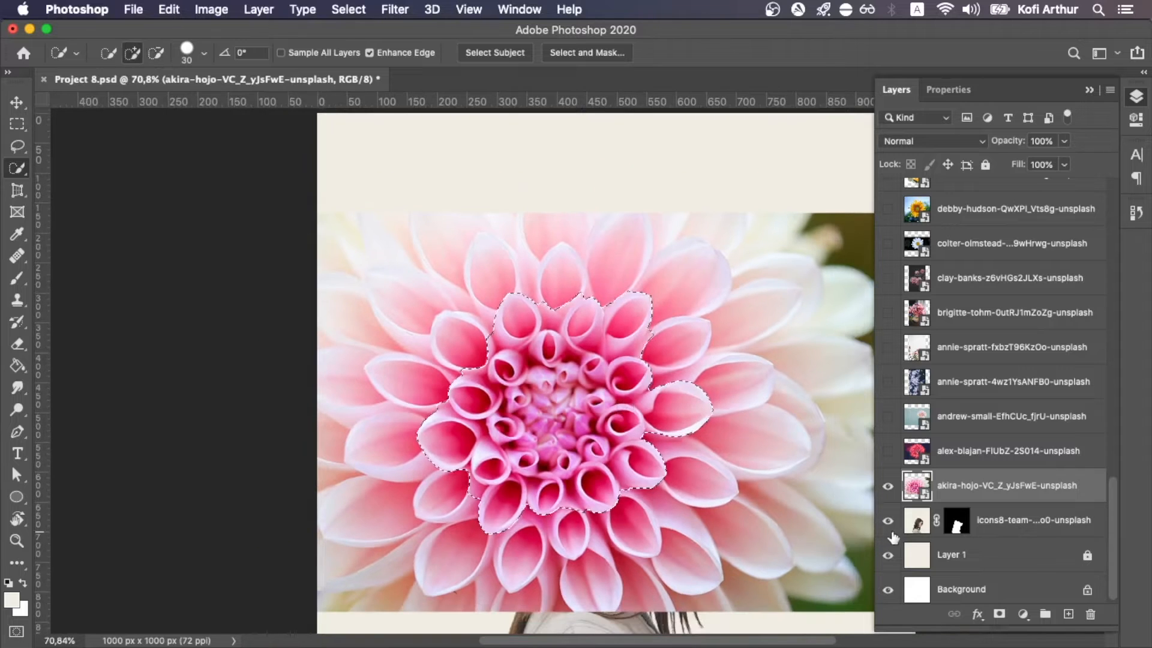
Open Select and Mask for the flower and set Smooth to 2 and Contrast to 27%
click(614, 52)
scroll(489, 295, down, 2)
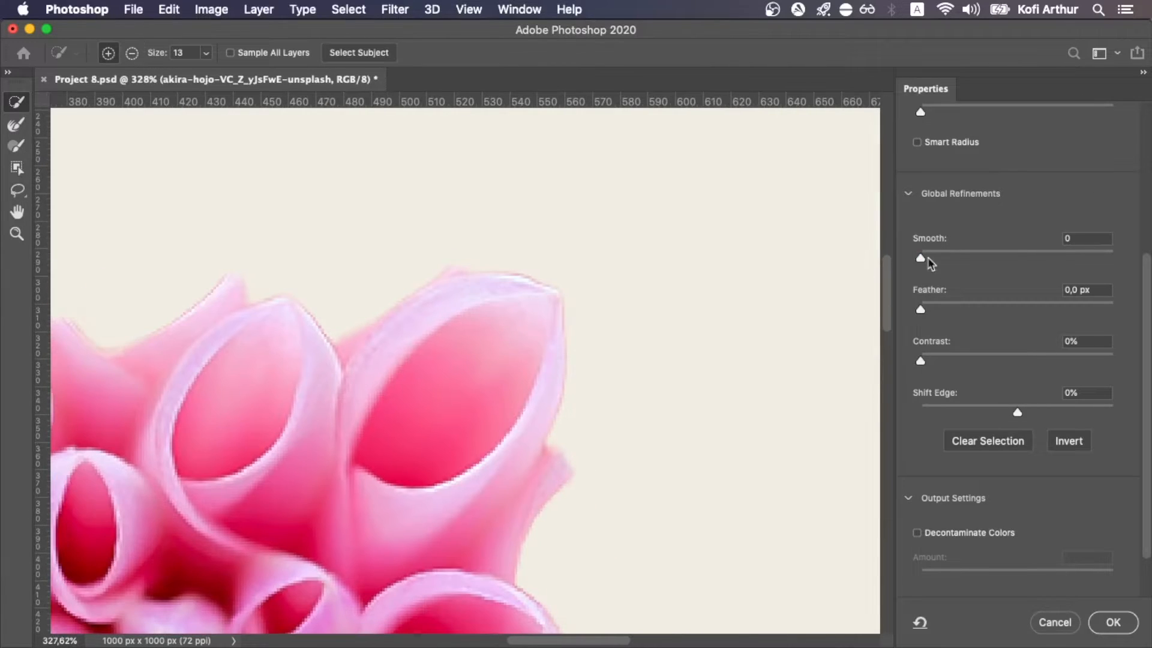
drag(1019, 261, 1019, 261)
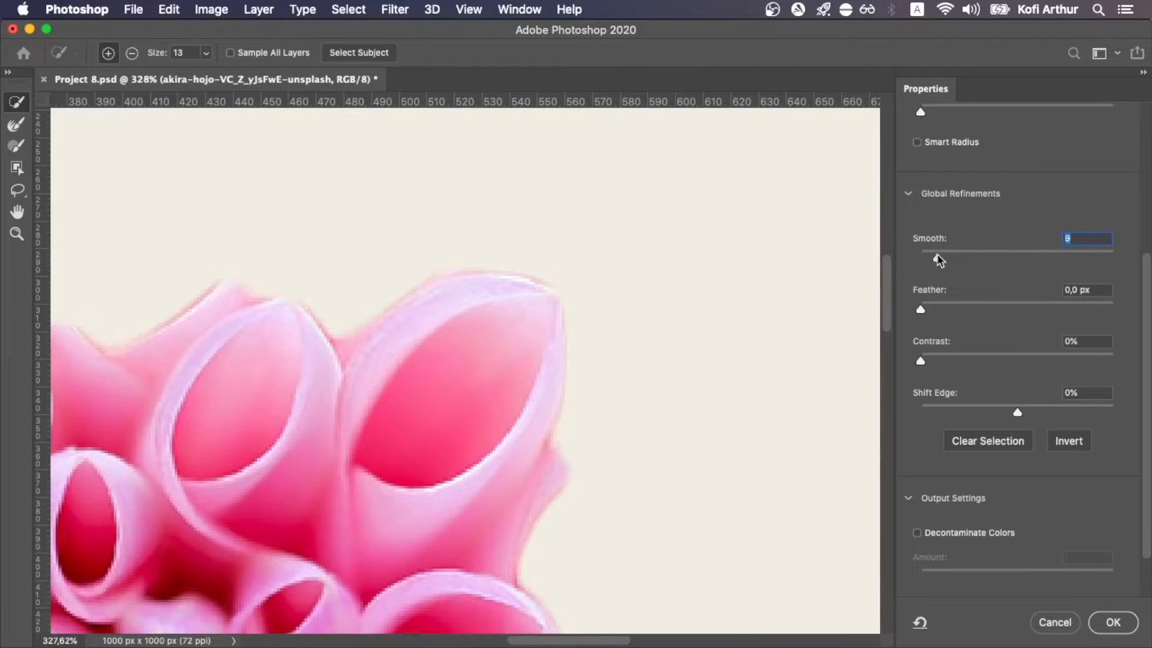
drag(922, 260, 923, 256)
drag(920, 360, 933, 363)
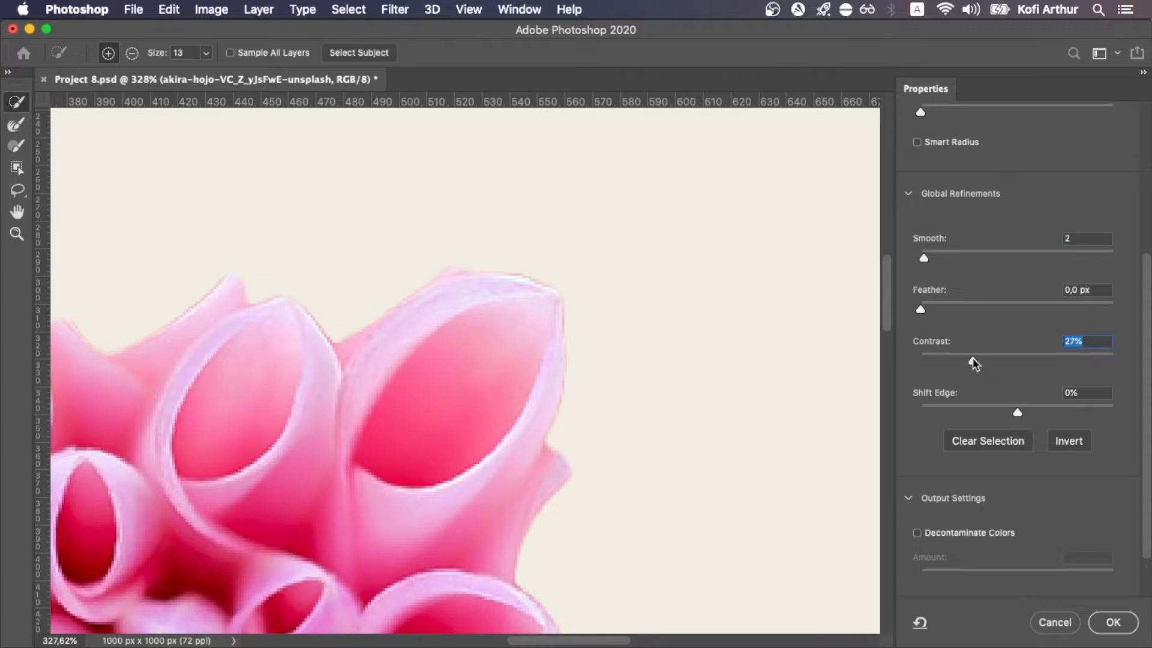
Examine the edges of the flower cutout in the preview, from close-up petals to the whole bloom
scroll(697, 330, down, 4)
drag(255, 421, 516, 363)
scroll(517, 362, up, 4)
scroll(516, 362, down, 4)
drag(635, 375, 483, 364)
scroll(389, 268, up, 1)
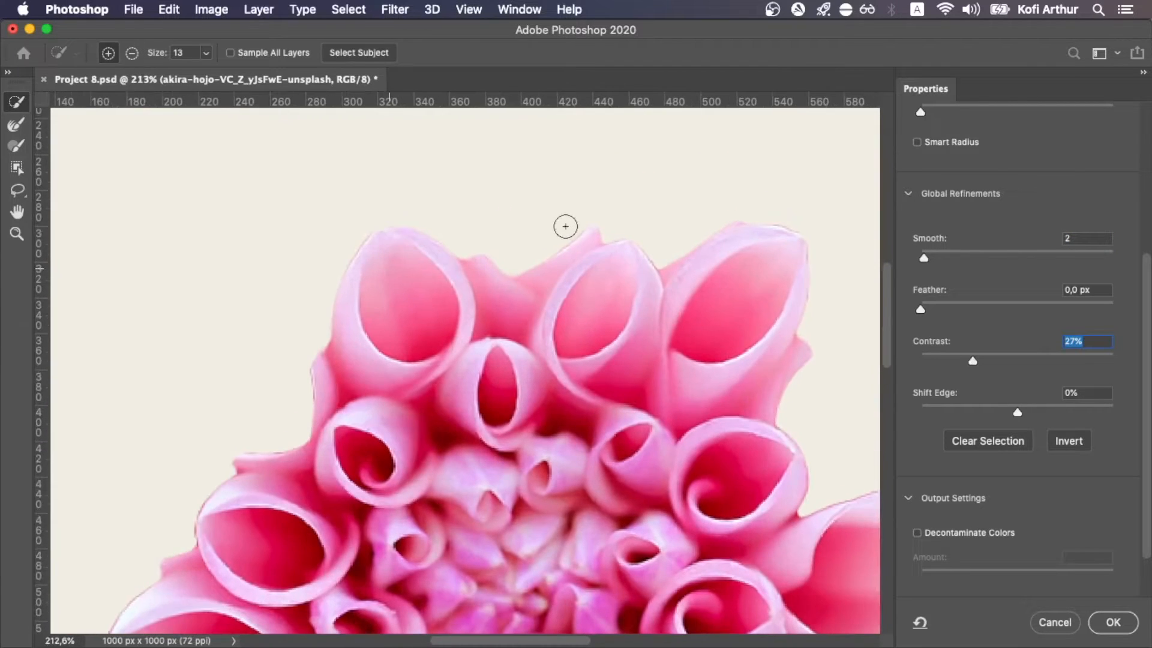
scroll(565, 226, down, 3)
scroll(503, 257, up, 2)
scroll(504, 258, down, 4)
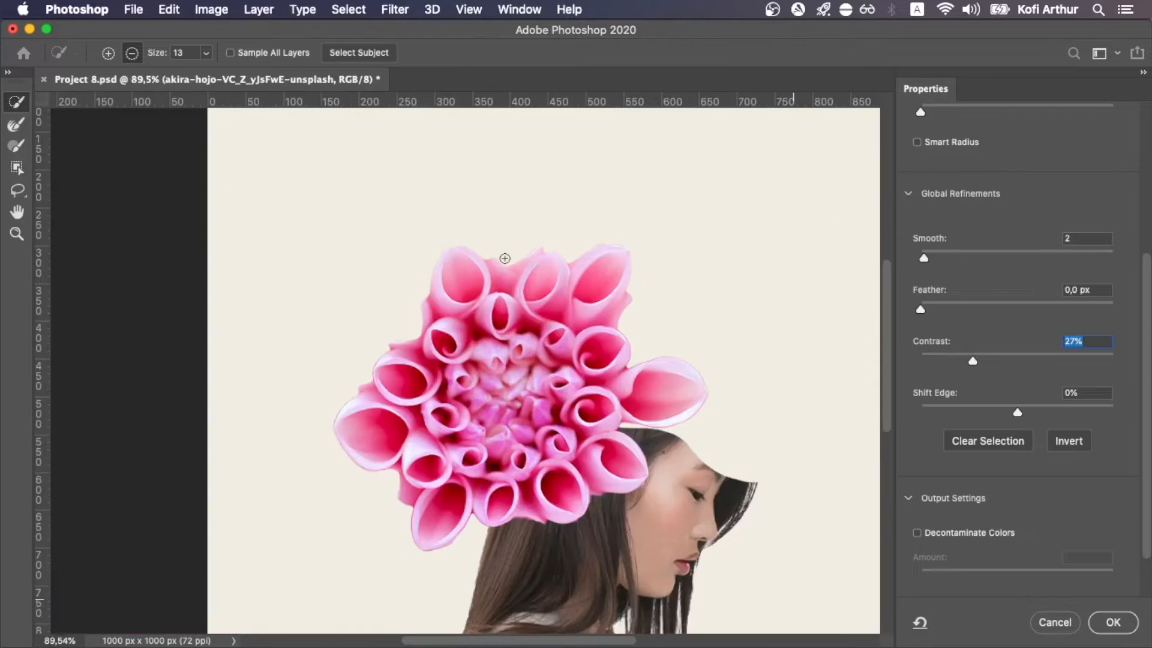
scroll(668, 278, up, 2)
scroll(668, 278, up, 3)
scroll(668, 278, down, 3)
scroll(668, 277, up, 1)
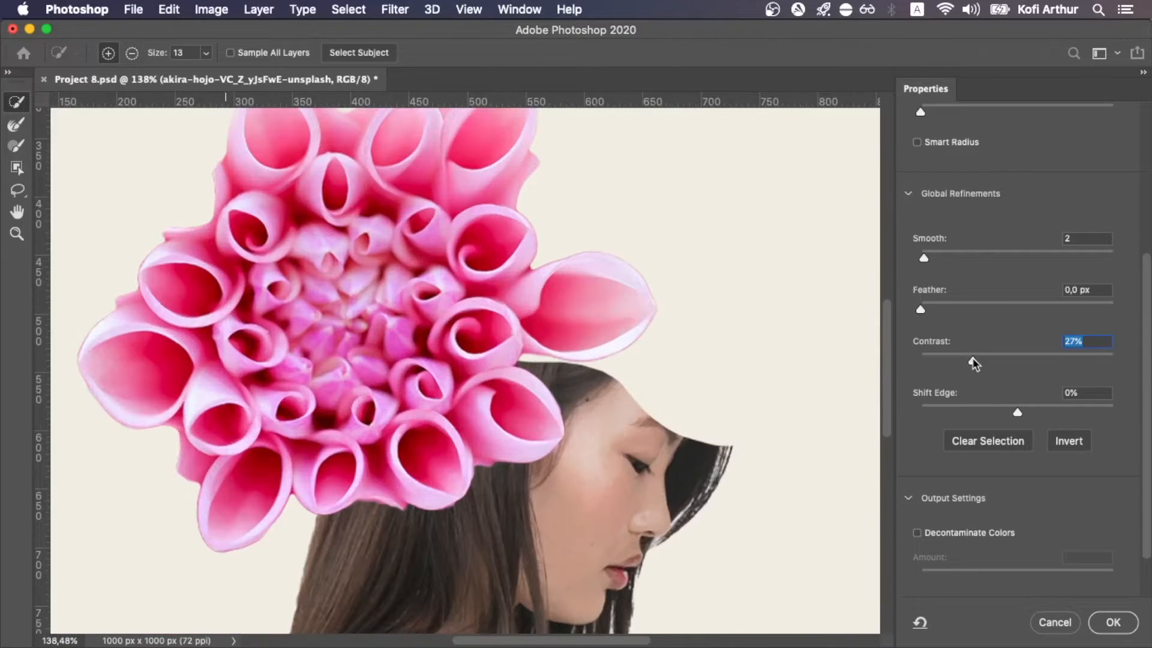
scroll(693, 275, up, 2)
scroll(540, 259, up, 5)
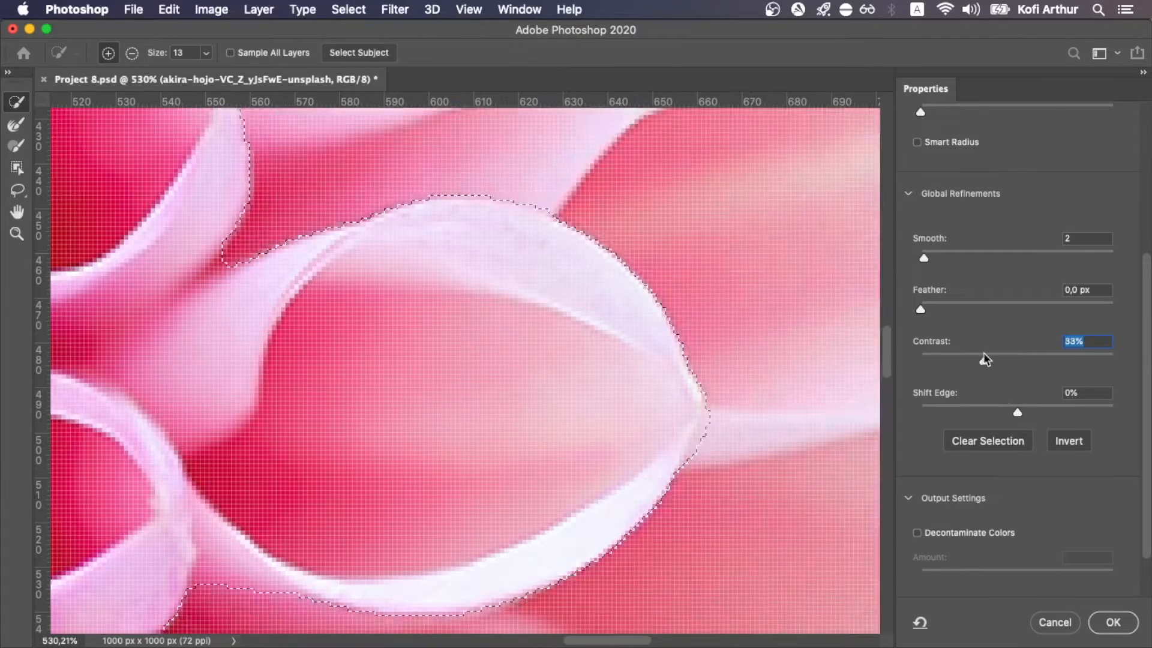
Set the flower edge's Contrast to 22% and apply the refinement as a layer mask
drag(984, 354, 963, 359)
scroll(730, 404, down, 6)
scroll(450, 598, up, 1)
scroll(532, 547, down, 3)
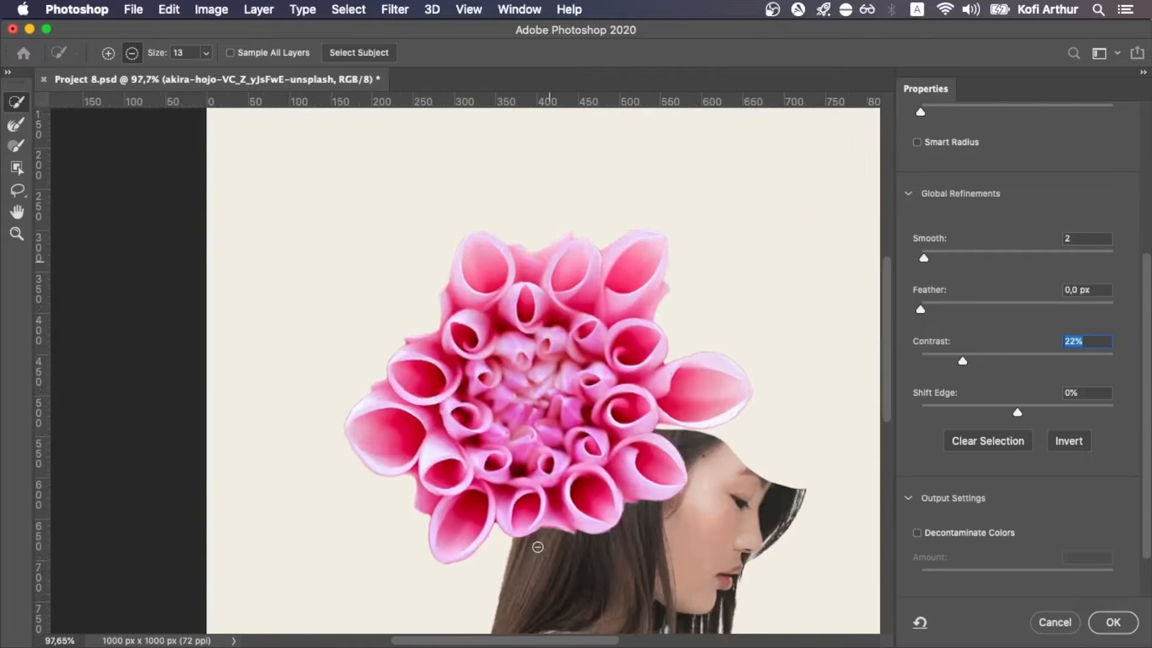
click(1097, 619)
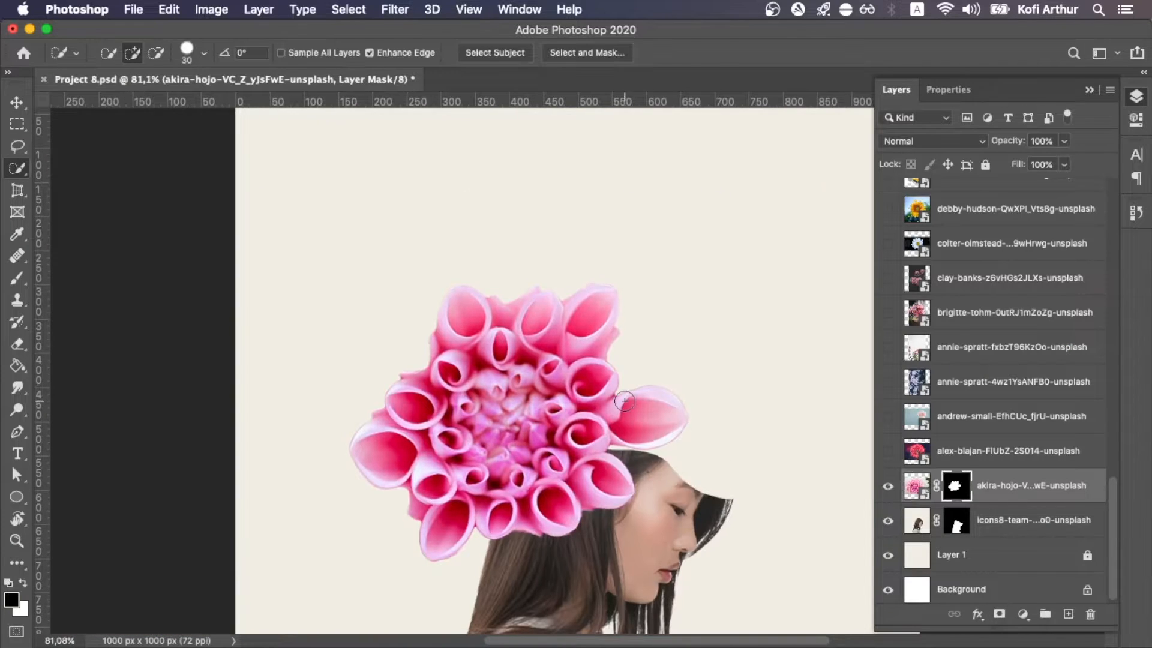
Move the flower cutout over the woman's cut-away head and bring the portrait layer above the flower layer
key(v)
drag(606, 393, 690, 381)
drag(918, 521, 921, 479)
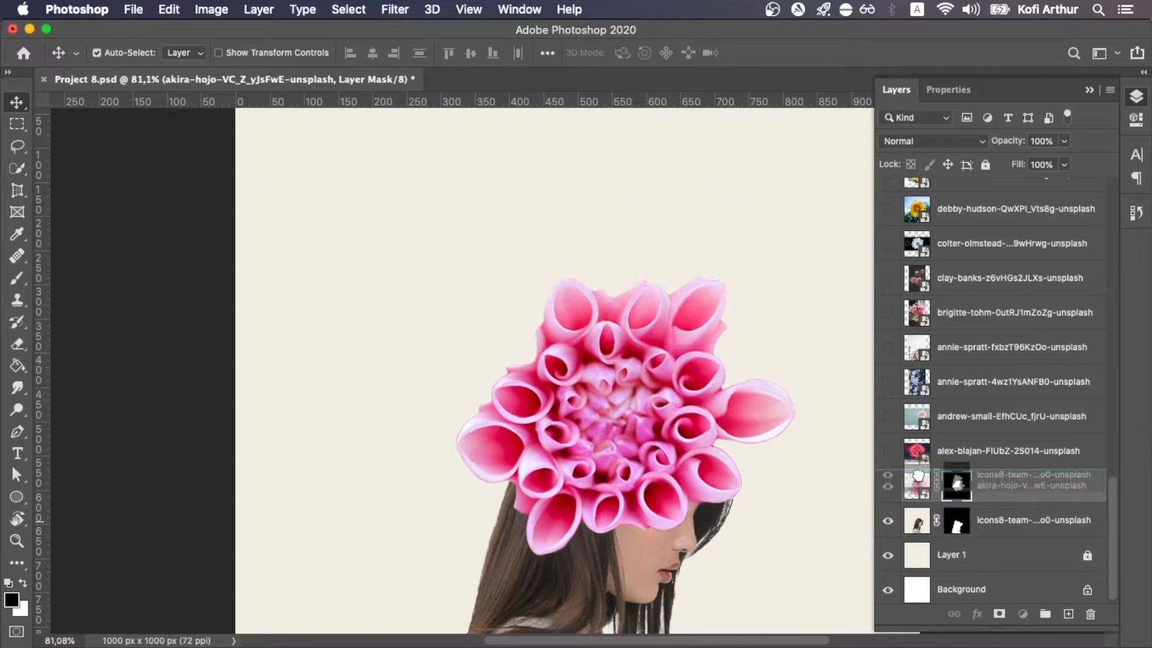
Scale the pink flower cutout to about 64% and position it behind the portrait, above the woman's forehead
scroll(659, 371, down, 2)
drag(659, 374, 695, 366)
key(super+t)
drag(690, 191, 684, 308)
drag(684, 381, 666, 357)
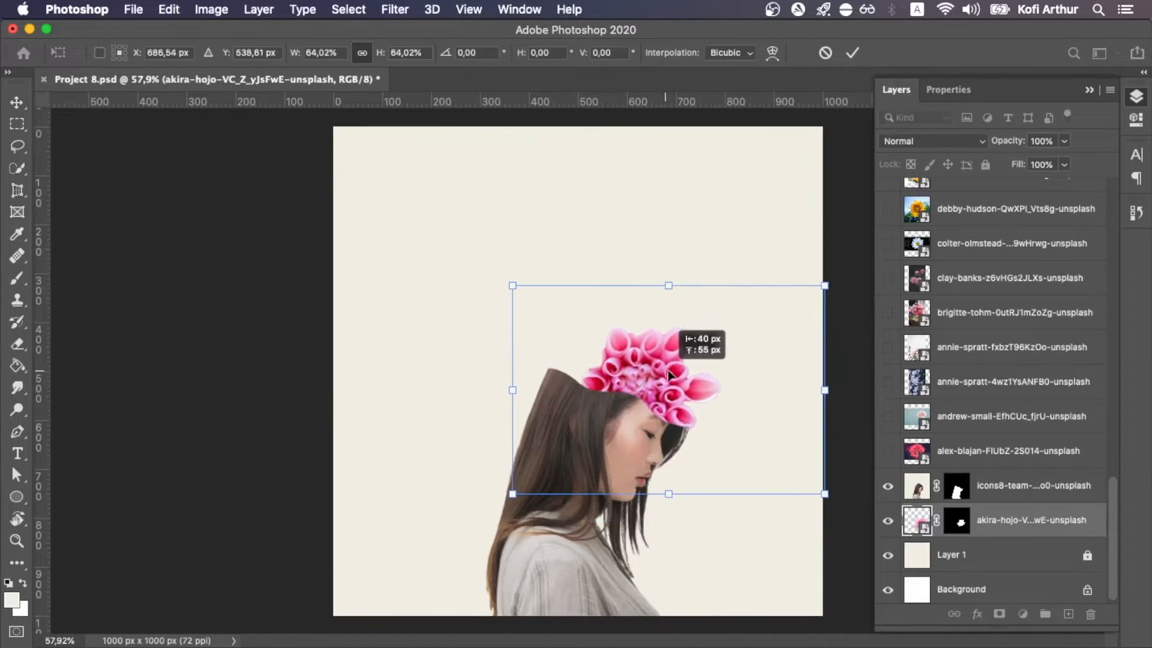
click(852, 53)
Show the alex-blajan flower layer and select the red bloom with the Quick Selection tool
scroll(712, 401, up, 10)
scroll(712, 401, down, 8)
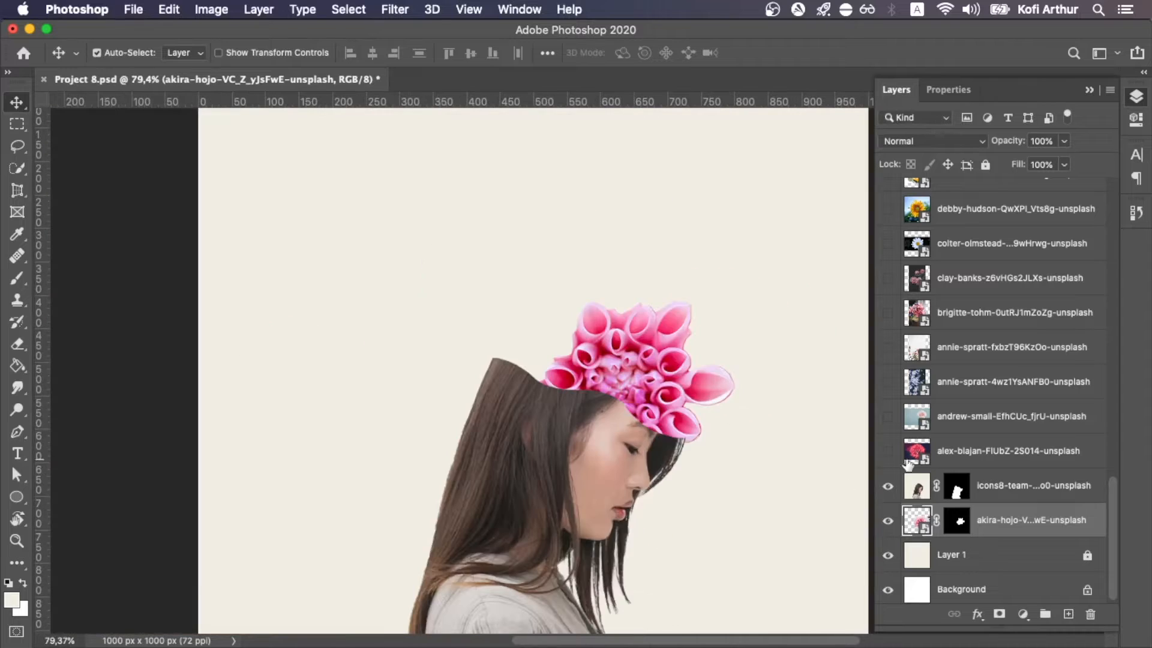
click(888, 452)
click(636, 350)
key(w)
mouse_move(631, 348)
mouse_down()
mouse_move(405, 399)
mouse_move(574, 507)
mouse_move(499, 316)
mouse_move(531, 442)
mouse_move(593, 412)
mouse_up()
mouse_move(445, 236)
mouse_down()
mouse_move(365, 368)
mouse_move(387, 439)
mouse_move(474, 520)
mouse_move(610, 522)
mouse_move(647, 499)
mouse_move(695, 445)
mouse_move(720, 331)
mouse_up()
drag(355, 387, 376, 414)
Add the missed dark petals along the red flower's lower edge to the selection
scroll(377, 414, up, 5)
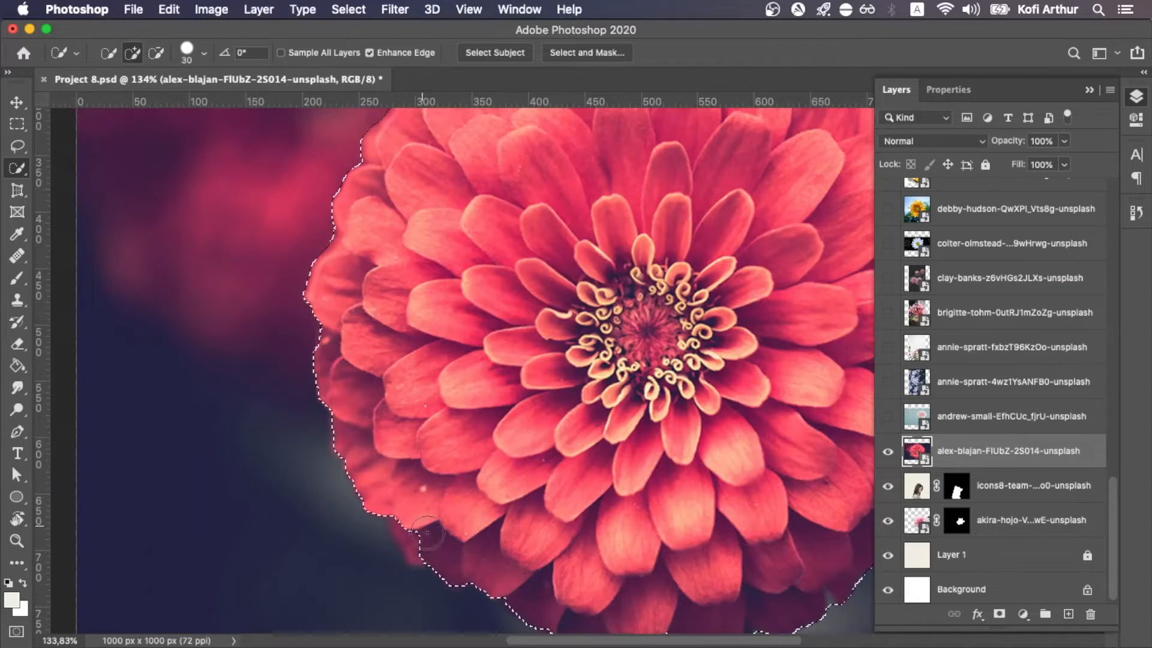
drag(424, 490, 415, 532)
drag(600, 542, 514, 411)
mouse_move(643, 202)
mouse_down()
mouse_move(485, 344)
mouse_move(477, 512)
mouse_up()
scroll(514, 511, down, 4)
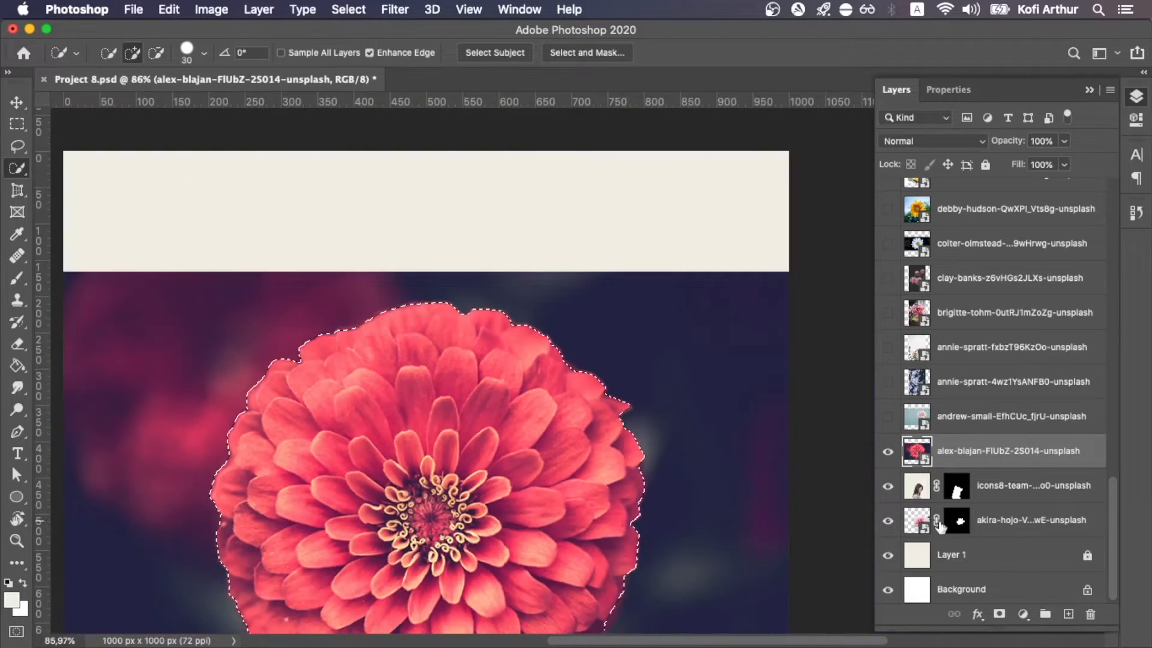
Open Select and Mask for the red flower and set Smooth to 2
click(588, 52)
scroll(618, 336, up, 9)
scroll(618, 336, down, 3)
scroll(664, 332, up, 6)
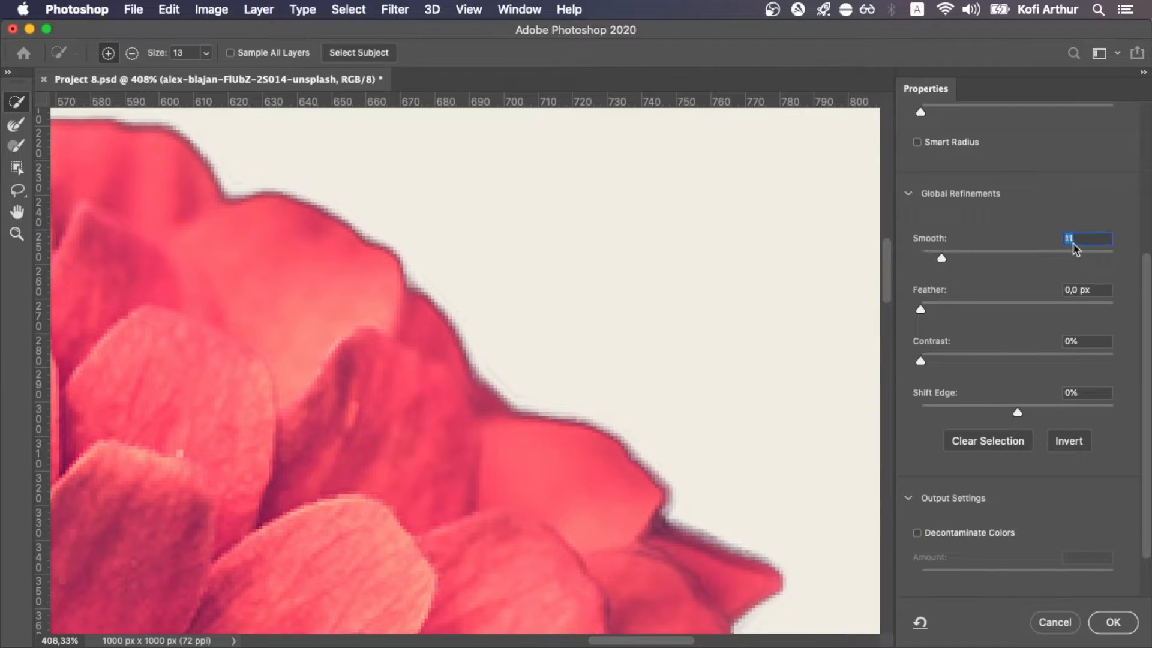
key(Down)
key(Down)
key(Down)
key(Down)
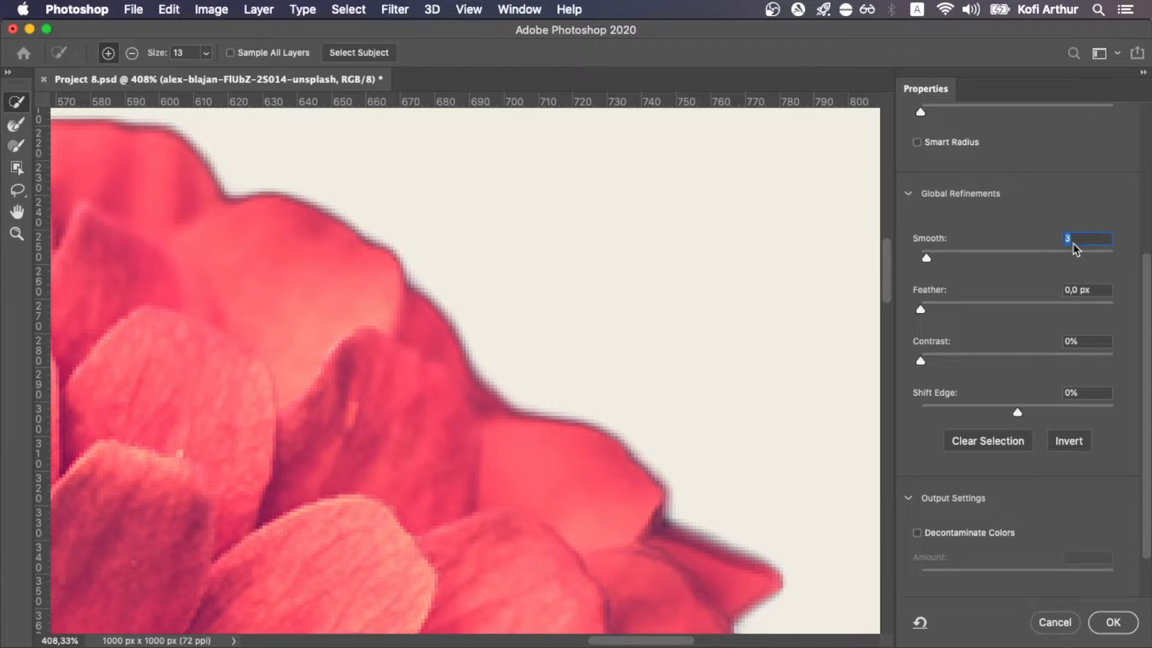
scroll(732, 321, down, 10)
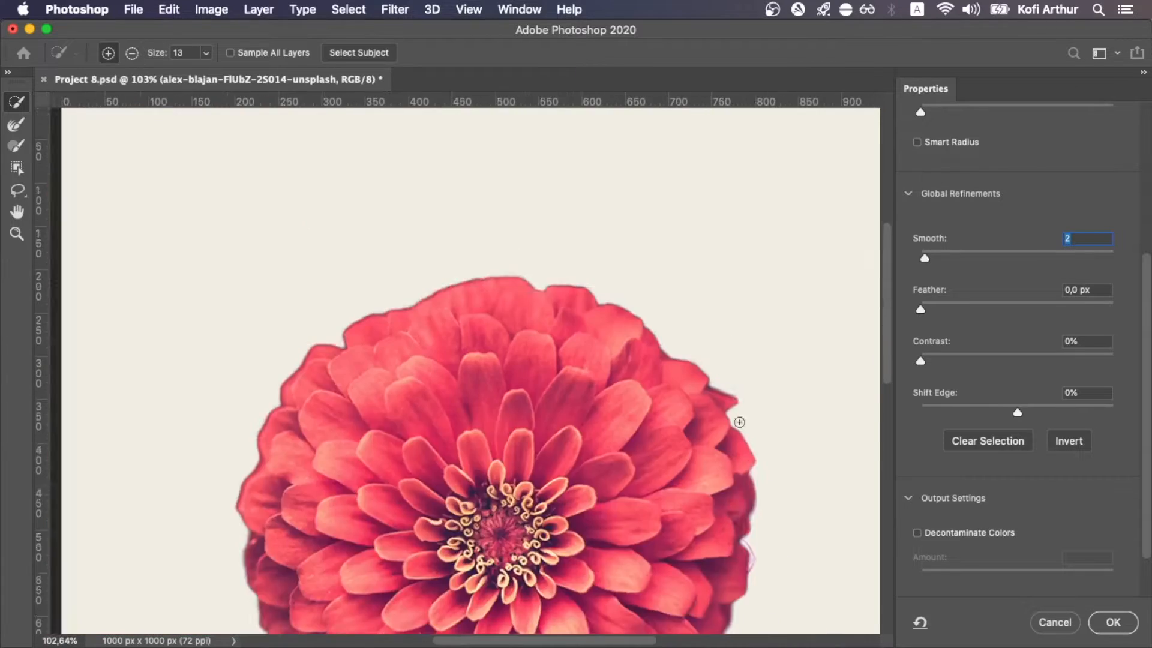
Set the red flower's edge Contrast to 26% and apply the refined selection as a layer mask
scroll(298, 308, up, 8)
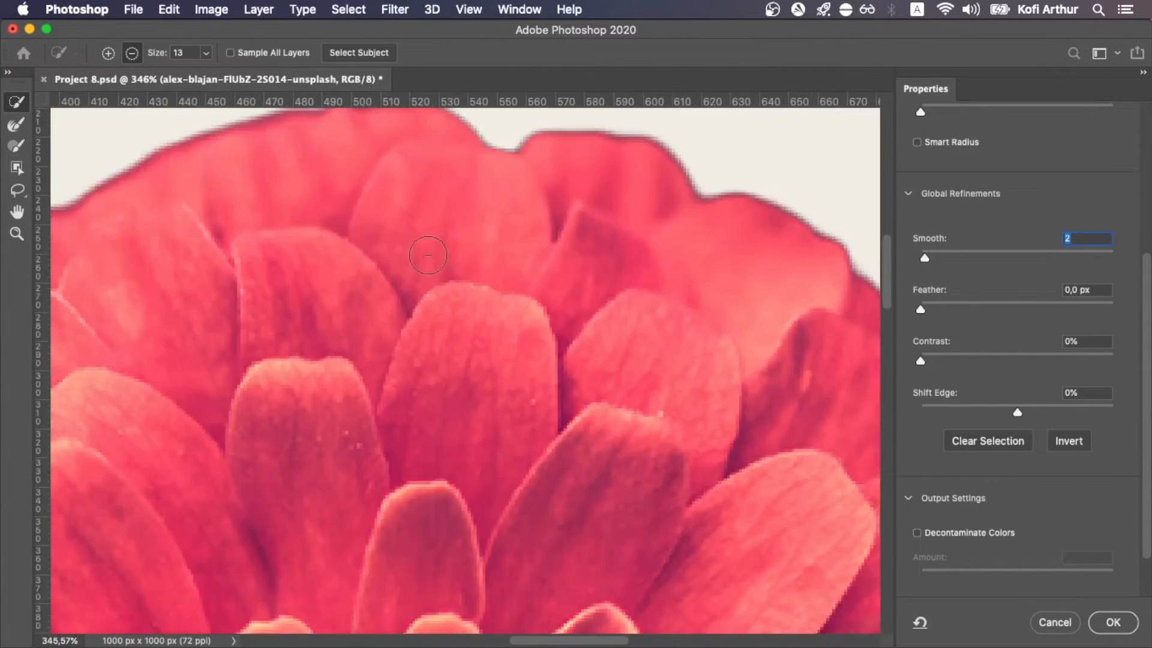
key(Up)
key(Up)
key(Up)
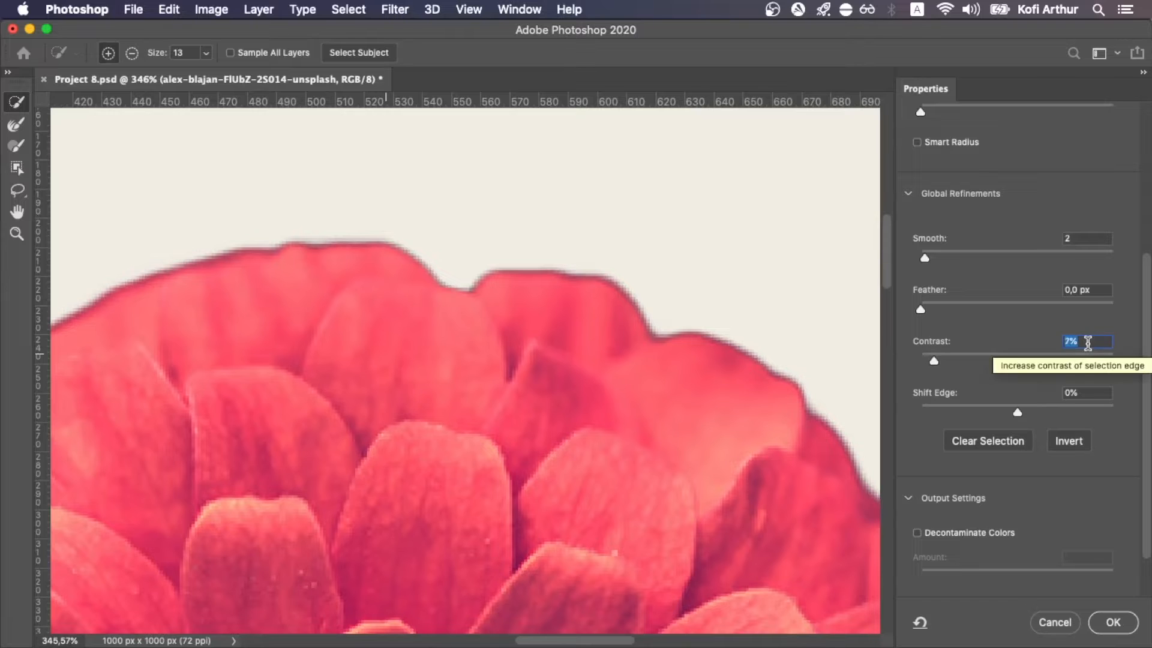
key(Up)
key(Up)
key(Up)
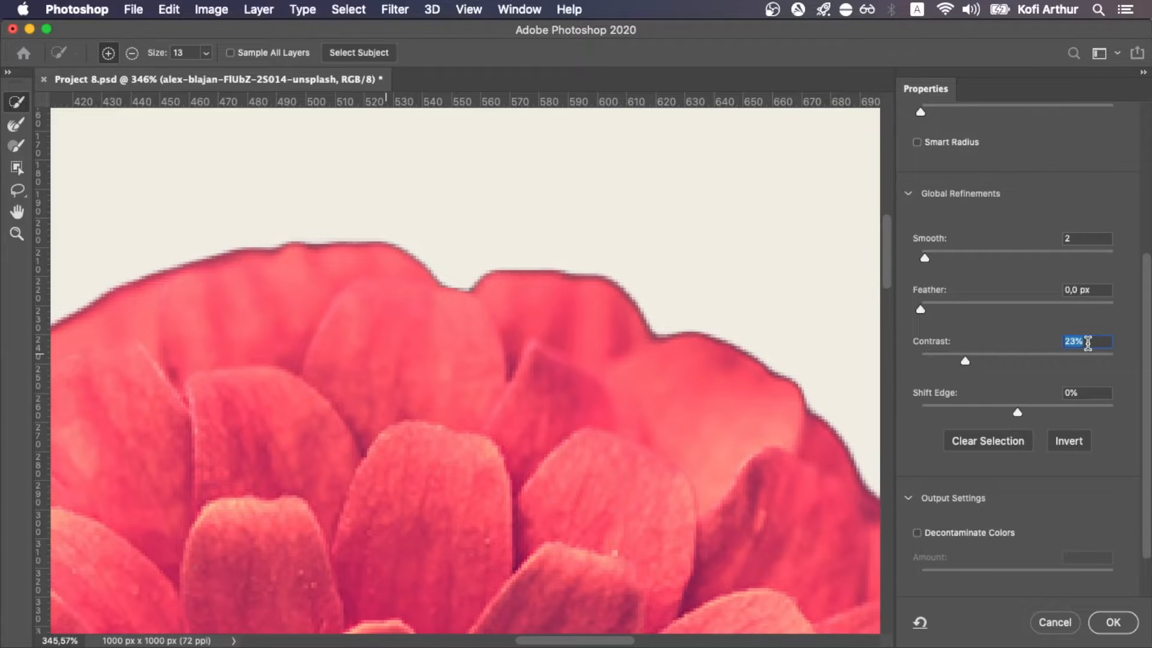
scroll(772, 334, down, 10)
scroll(650, 336, up, 3)
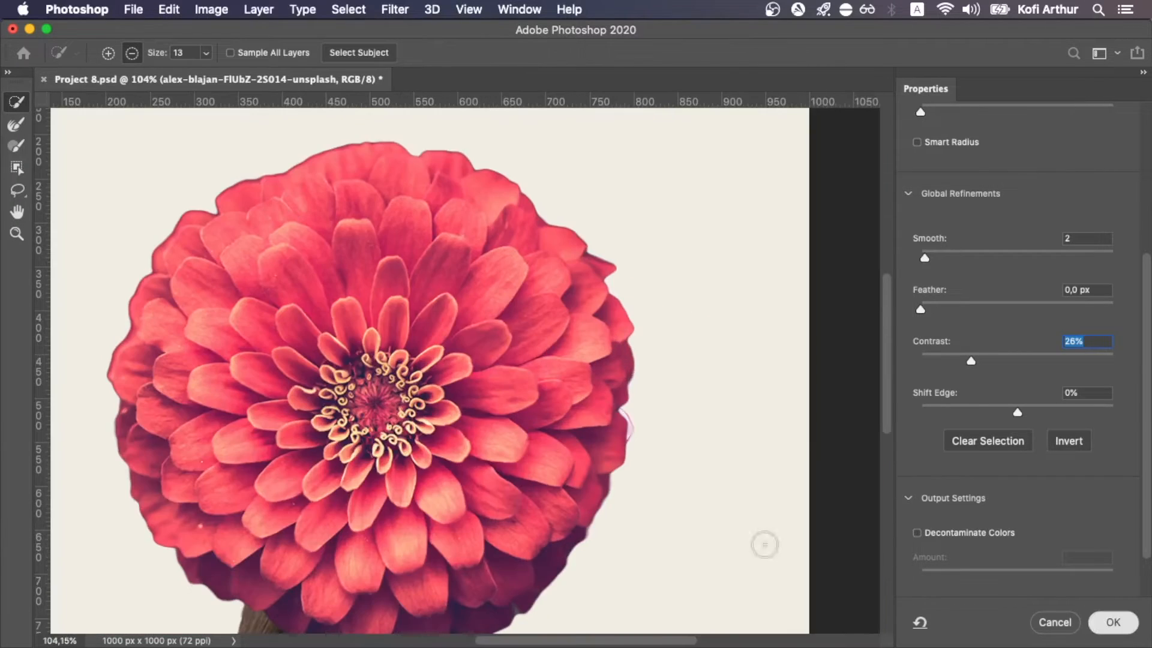
key(Return)
click(999, 613)
Scale the red flower cutout to about 44% and place it over the back of the woman's cut-away head
key(v)
scroll(681, 393, down, 4)
drag(681, 391, 571, 337)
key(super+t)
drag(550, 147, 550, 346)
drag(565, 395, 532, 298)
drag(516, 252, 517, 264)
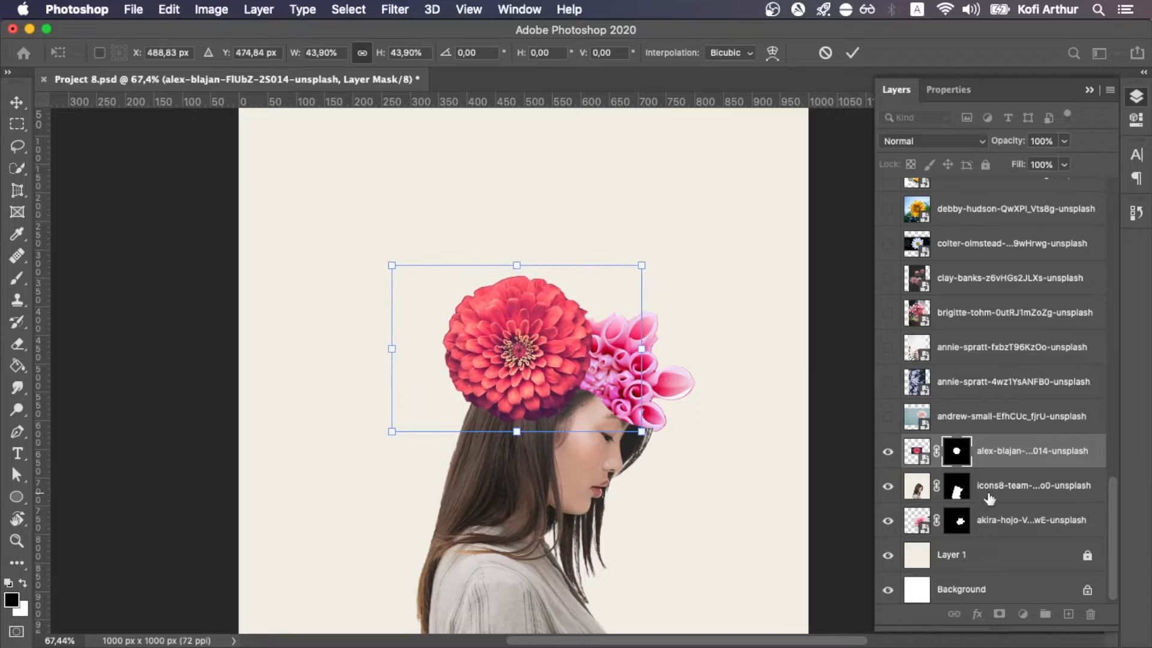
key(Return)
Bring the portrait layer above the red flower layer and shift the red flower toward the pink one
drag(995, 487, 1001, 447)
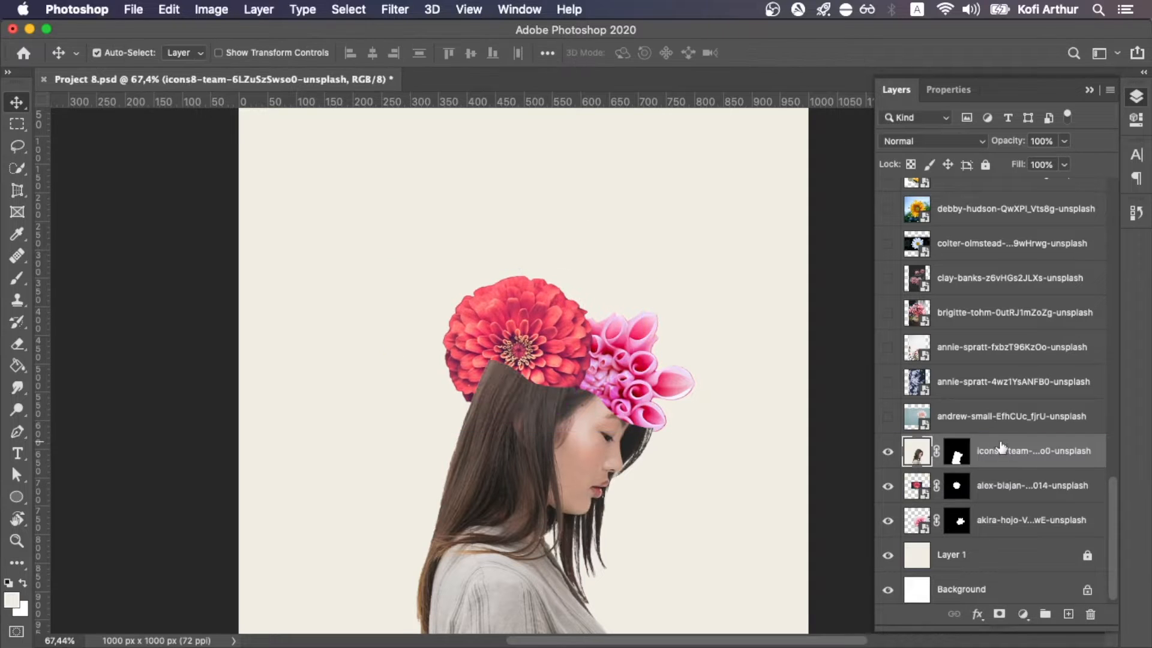
drag(526, 346, 568, 339)
Paint black on the portrait's layer mask with a 5 px brush to hide the hair in front of the eye and nose
scroll(666, 426, up, 5)
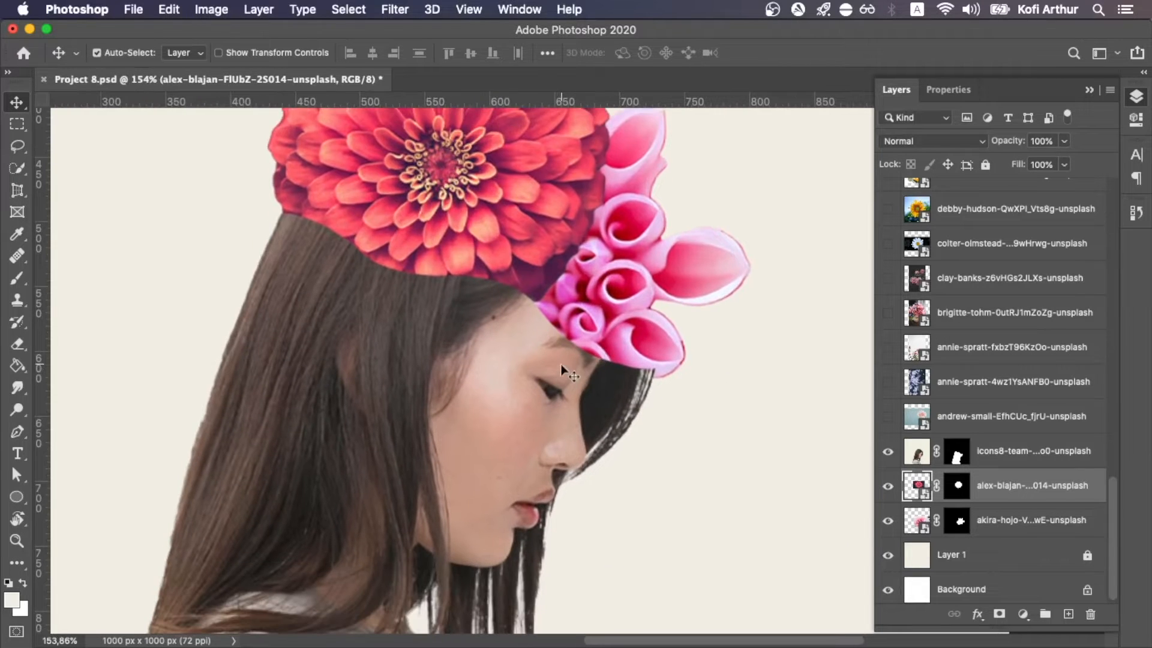
click(573, 373)
click(958, 451)
scroll(647, 432, up, 2)
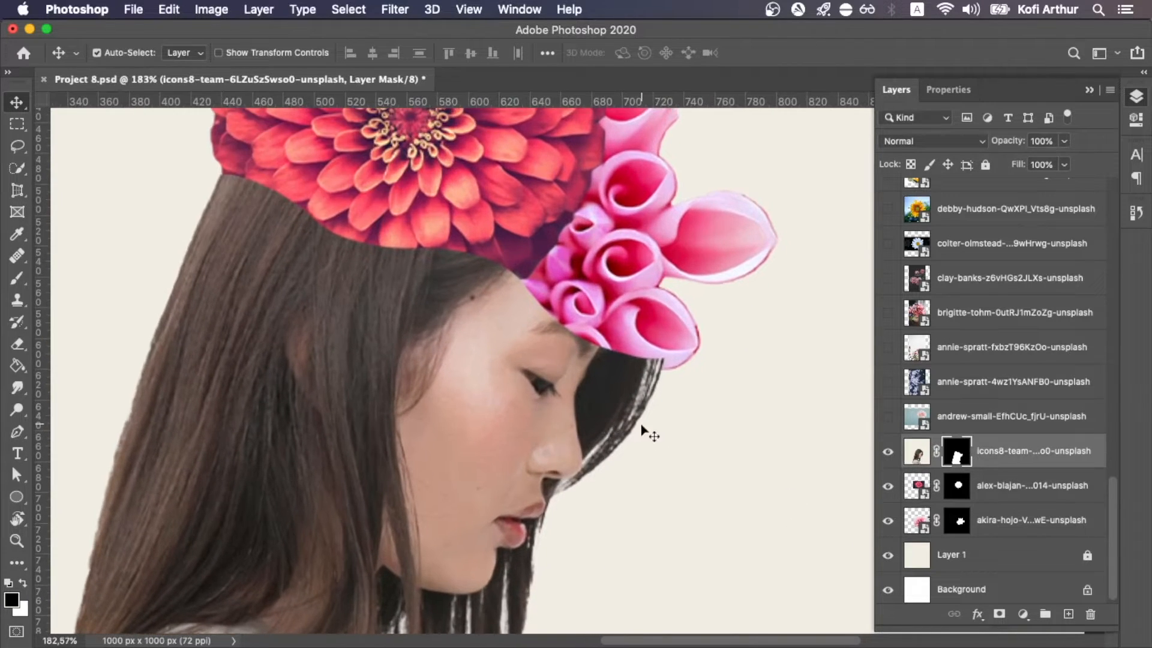
key(b)
right_click(639, 369)
click(769, 166)
mouse_move(659, 413)
mouse_down()
mouse_move(642, 361)
mouse_move(612, 418)
mouse_up()
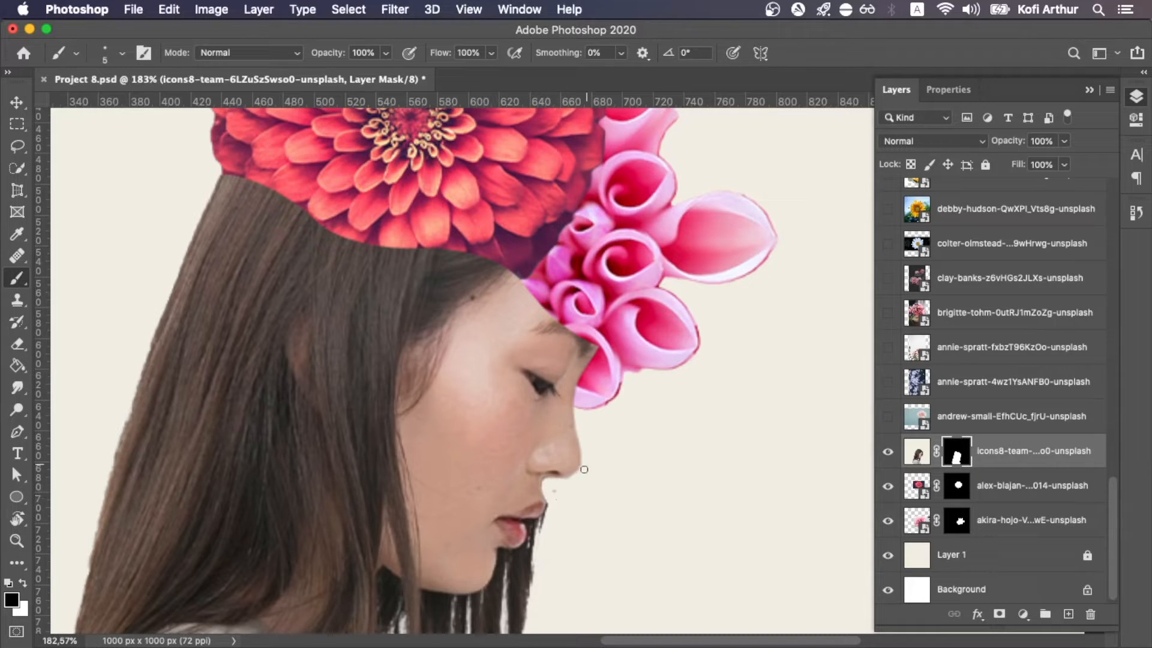
Paint on the portrait mask along the lips, chin and neck to separate the face from the hanging hair strands
drag(568, 531, 581, 501)
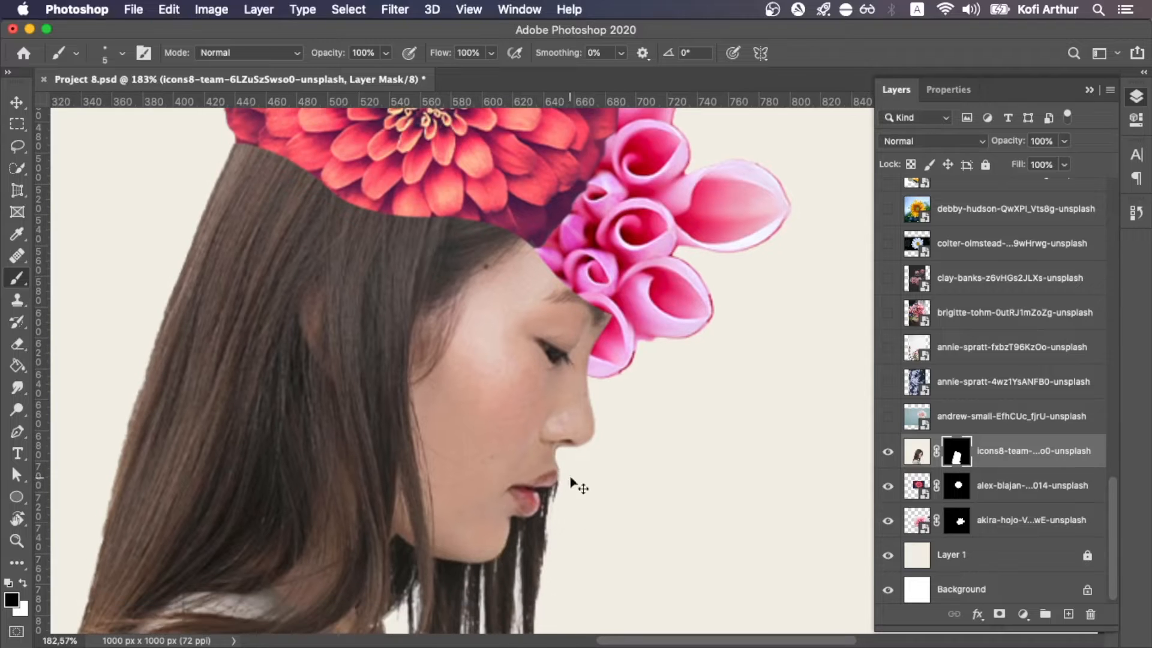
scroll(567, 477, up, 3)
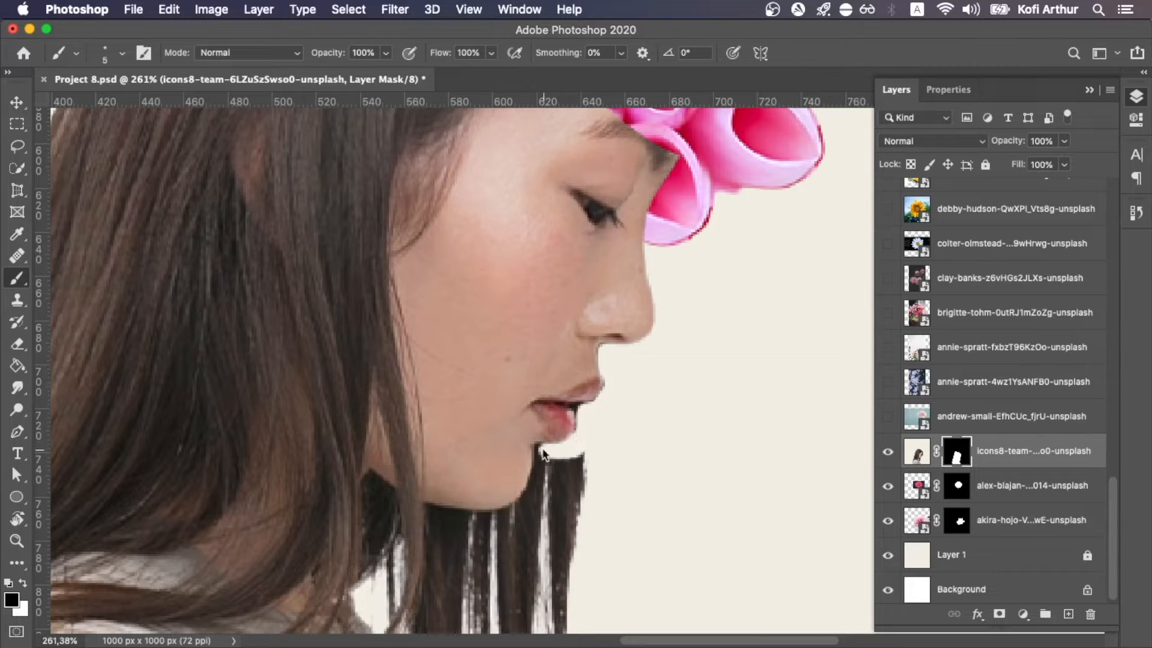
drag(550, 459, 575, 482)
drag(570, 477, 616, 395)
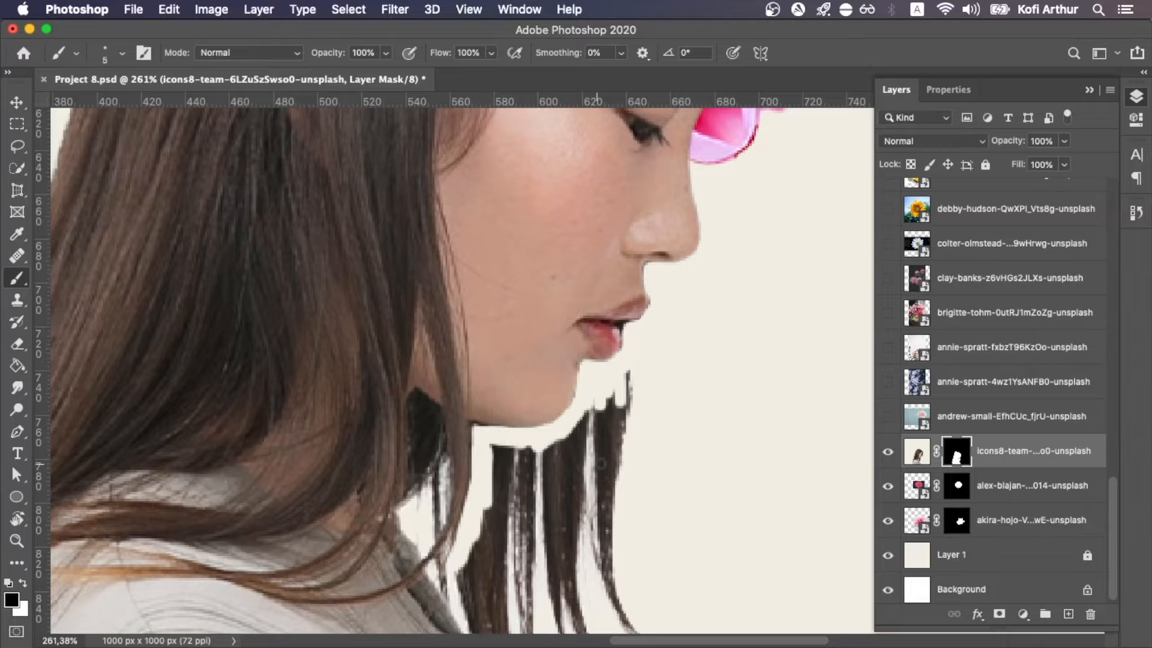
Lasso the loose hair strands below the chin, paint them out of the portrait mask with a 45 px brush, and deselect
scroll(600, 463, down, 5)
key(l)
drag(648, 266, 607, 225)
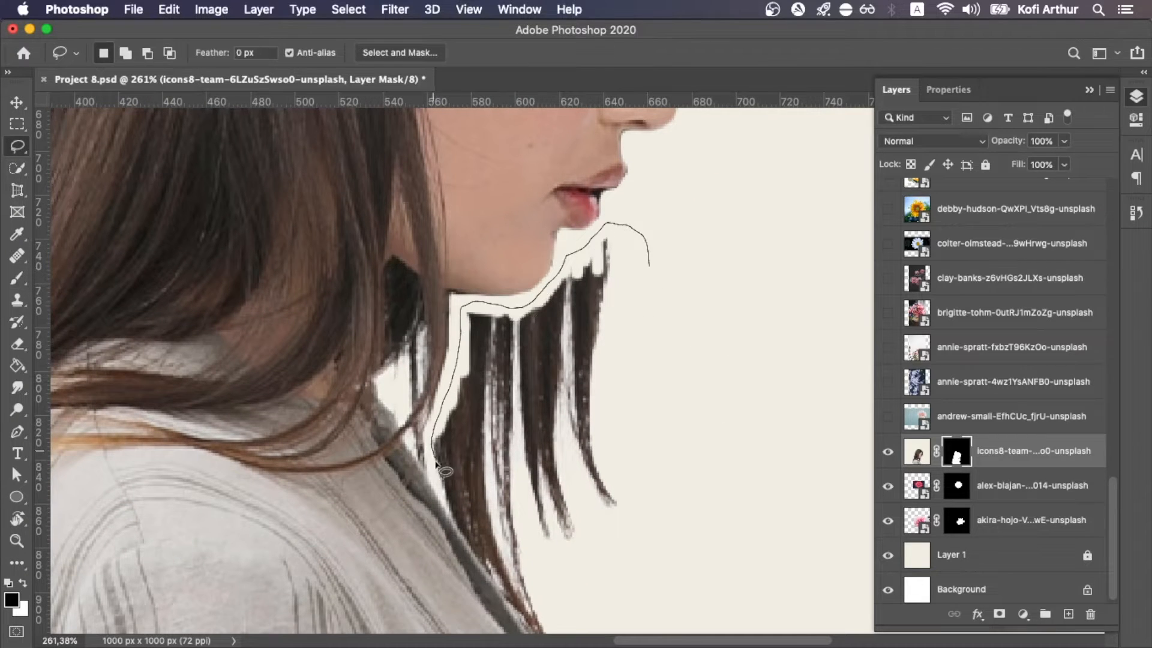
key(b)
mouse_move(624, 437)
mouse_down()
mouse_move(599, 411)
mouse_move(620, 509)
mouse_move(586, 406)
mouse_up()
key(bracketright)
key(bracketright)
key(super+d)
Paint out the leftover hair strands along the front edge of the woman's collar on the portrait mask
scroll(655, 411, down, 5)
scroll(656, 411, right, 1)
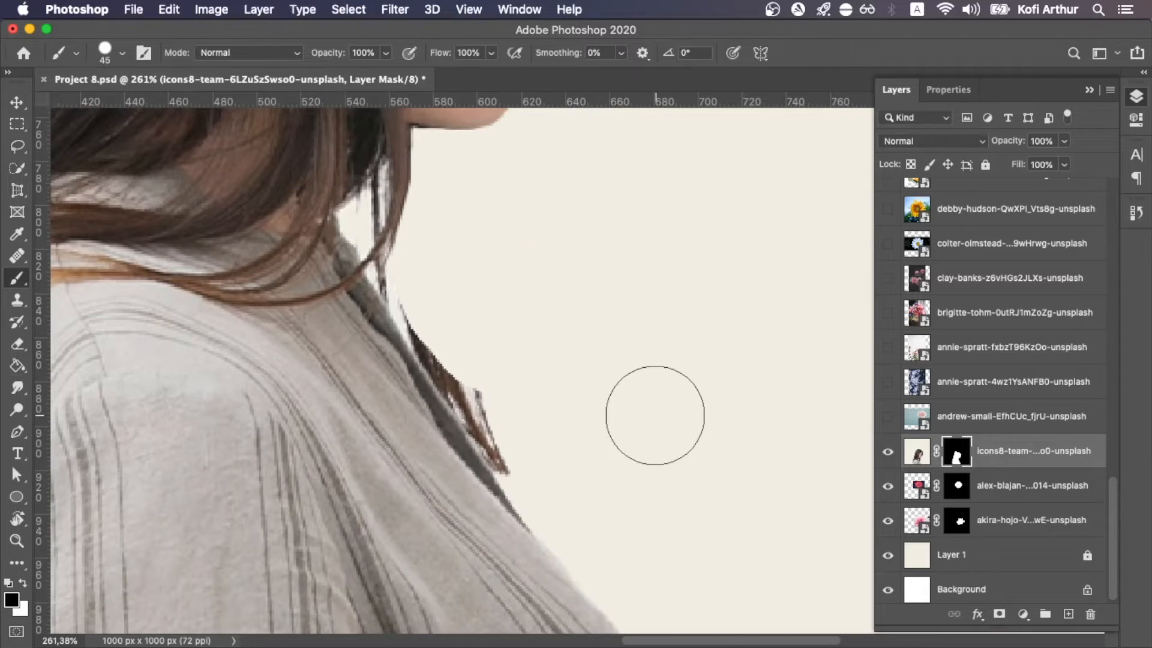
drag(444, 303, 539, 437)
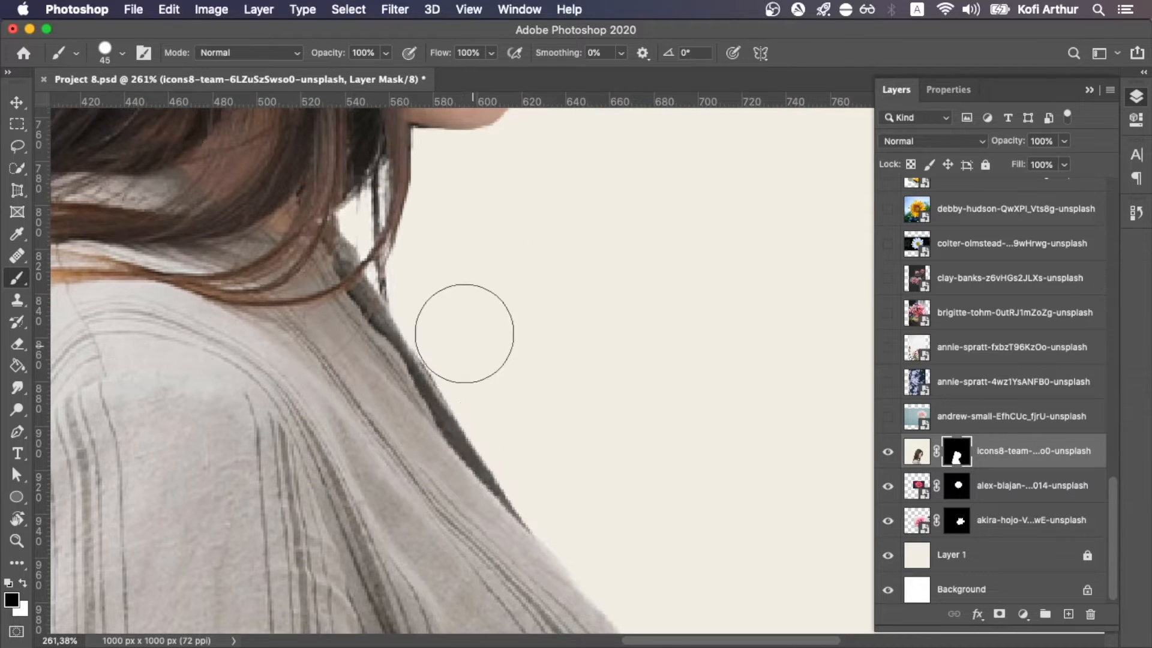
Move the pink flower cutout slightly upward behind the red flower and the woman's forehead
scroll(480, 360, down, 1)
scroll(497, 383, down, 6)
scroll(681, 476, up, 2)
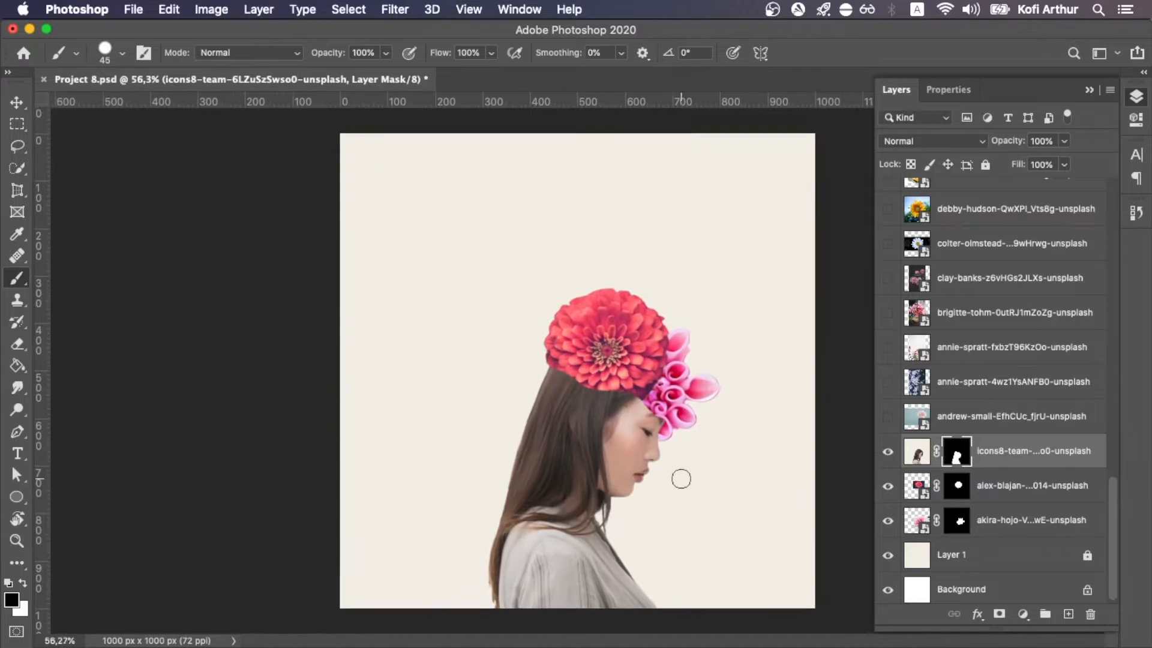
key(v)
scroll(705, 454, up, 5)
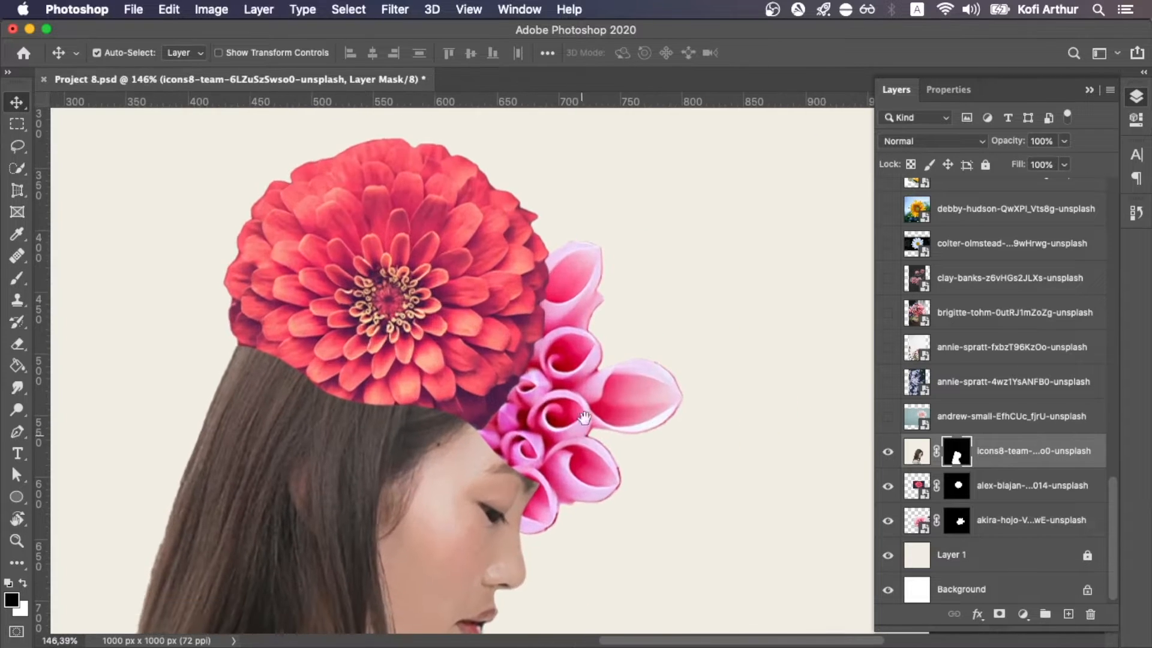
drag(566, 326, 595, 365)
scroll(589, 360, down, 5)
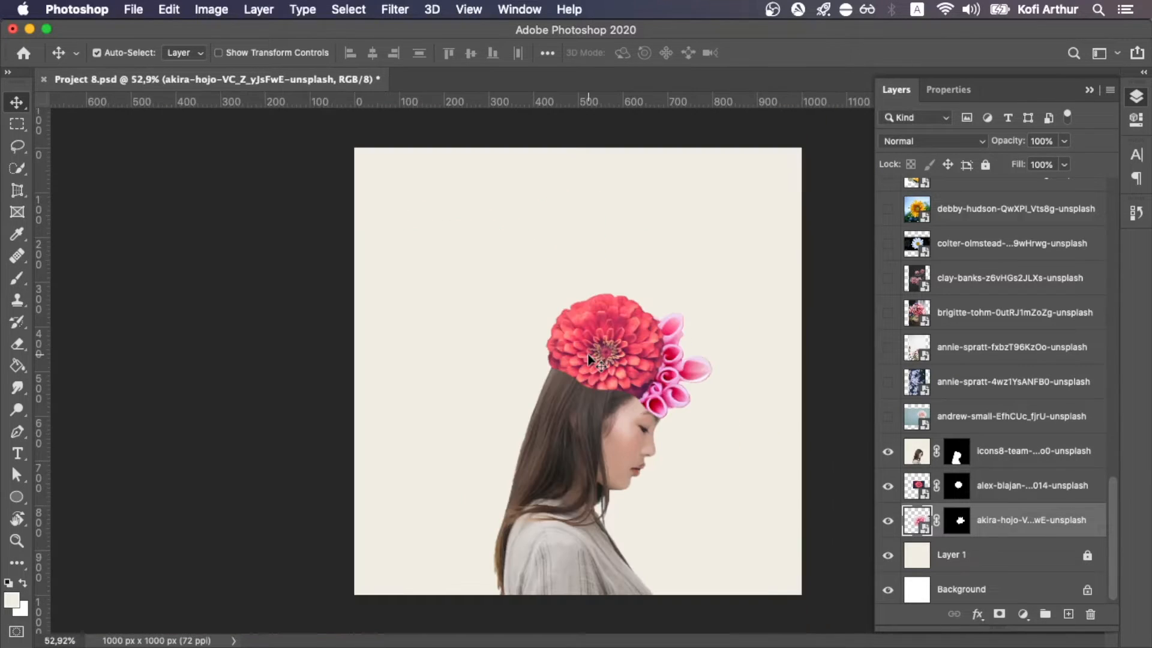
Show the andrew-small flower layer and select the pale pink bloom with the Quick Selection tool
click(888, 416)
scroll(749, 372, up, 4)
click(763, 425)
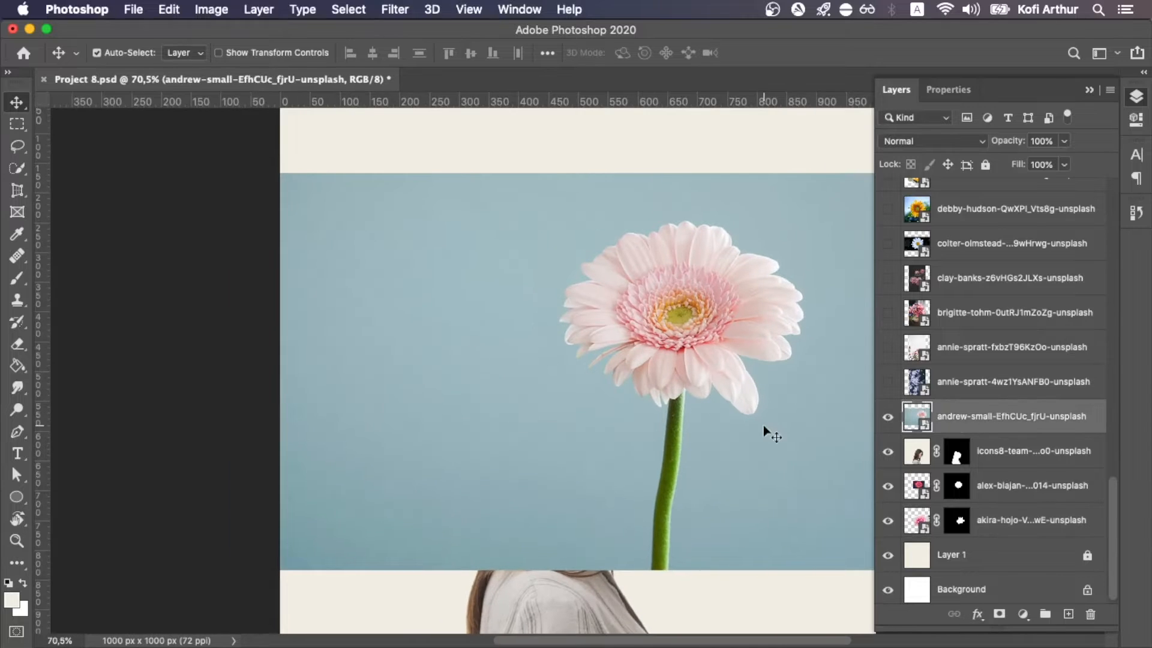
key(super+Tab)
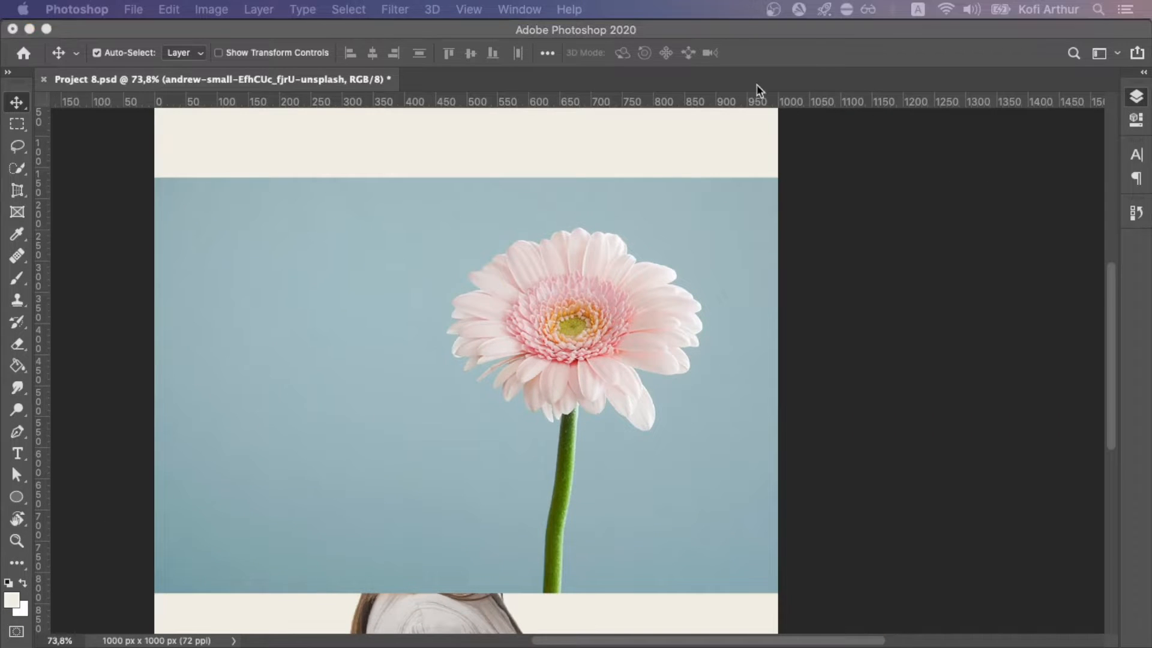
click(645, 318)
scroll(612, 361, up, 4)
key(w)
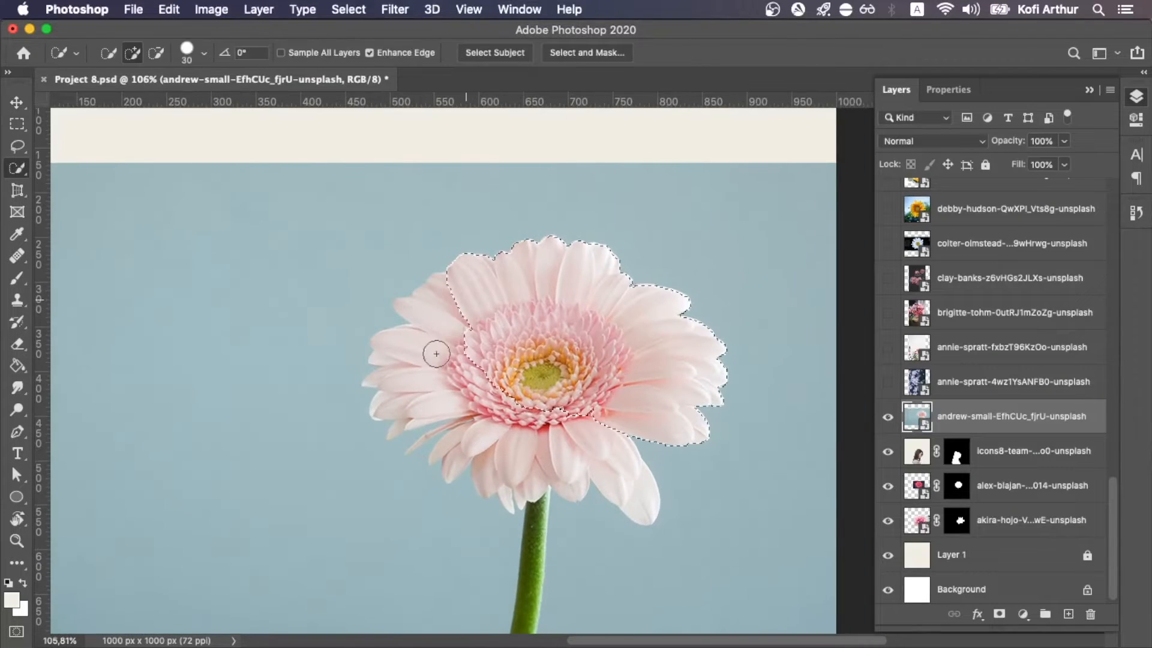
mouse_move(437, 354)
mouse_down()
mouse_move(536, 451)
mouse_move(600, 452)
mouse_move(469, 433)
mouse_up()
Reduce the Quick Selection brush to 3 px and add the thin petals at the pale flower's lower left to the selection
scroll(500, 412, up, 5)
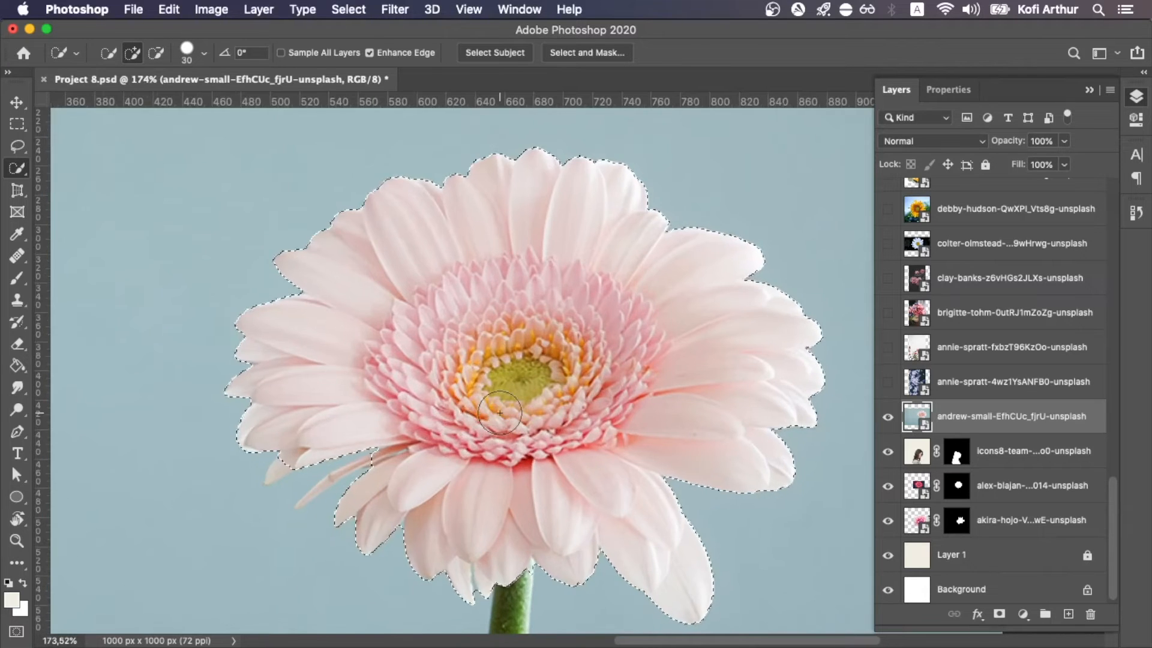
scroll(499, 413, up, 2)
key(bracketleft)
key(bracketleft)
key(bracketleft)
key(bracketleft)
key(bracketleft)
key(bracketleft)
key(bracketleft)
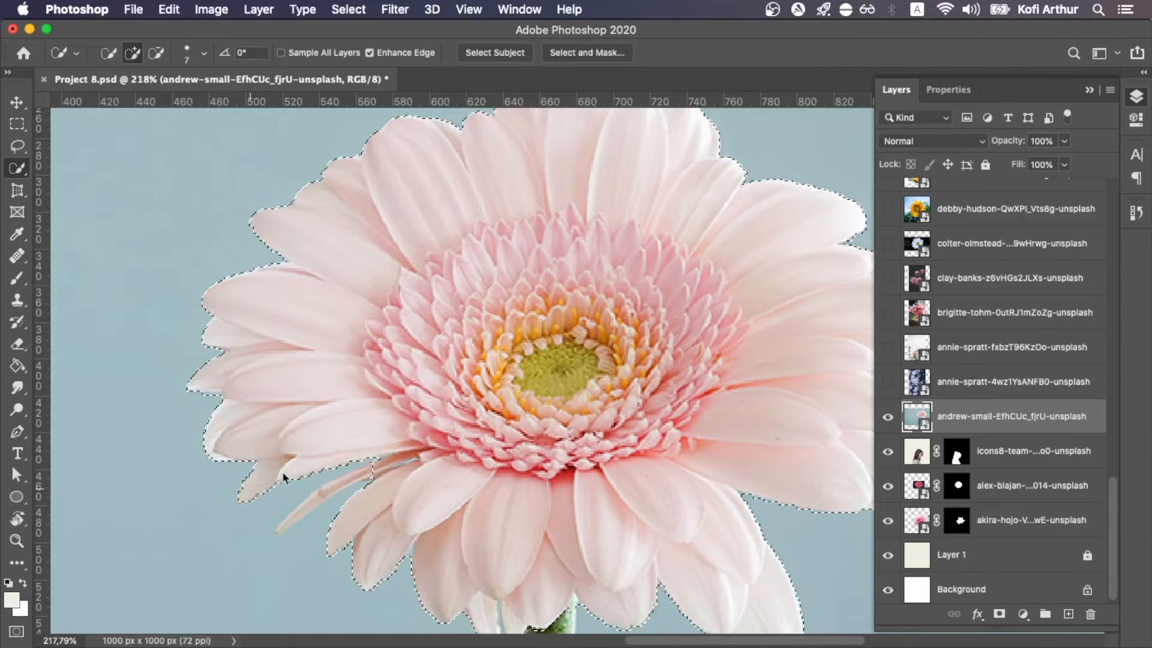
key(bracketleft)
key(bracketleft)
key(bracketleft)
key(bracketleft)
drag(385, 466, 288, 525)
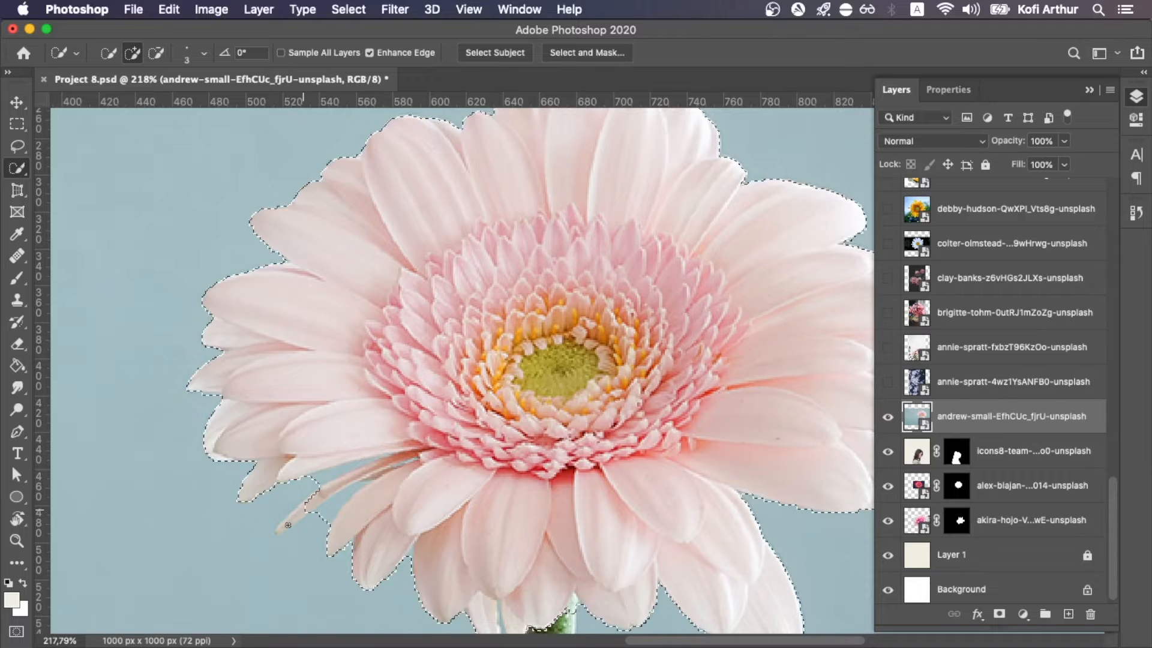
Subtract the blue background gaps between the thin lower-left petals from the selection with a 1 px brush
scroll(288, 525, up, 7)
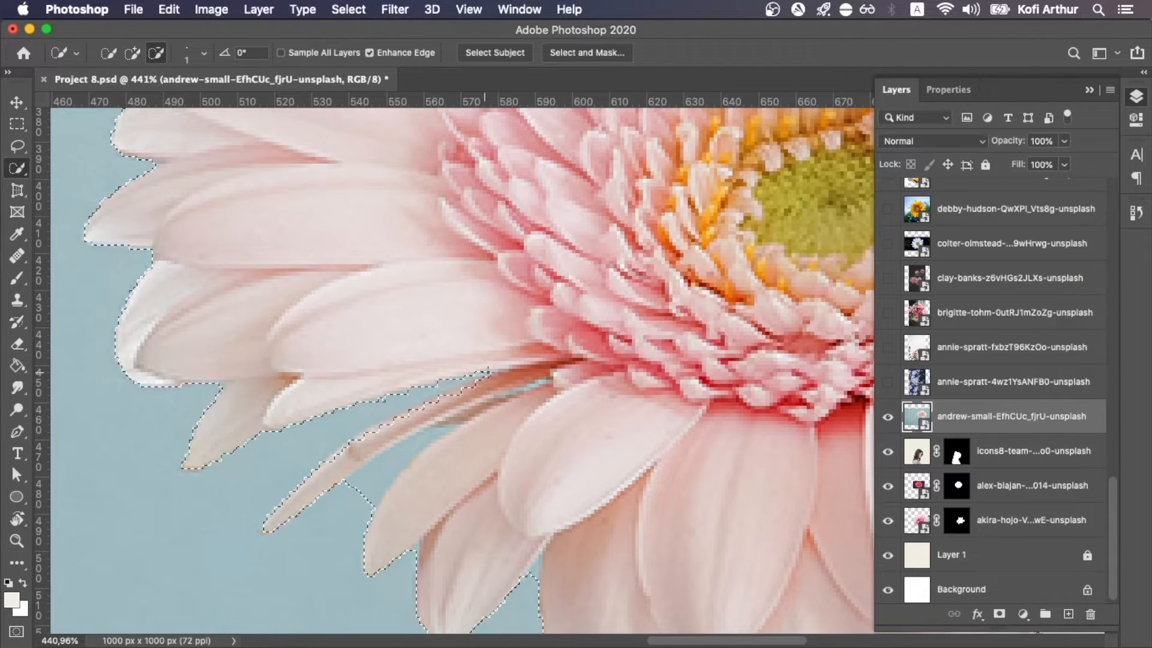
drag(382, 482, 436, 433)
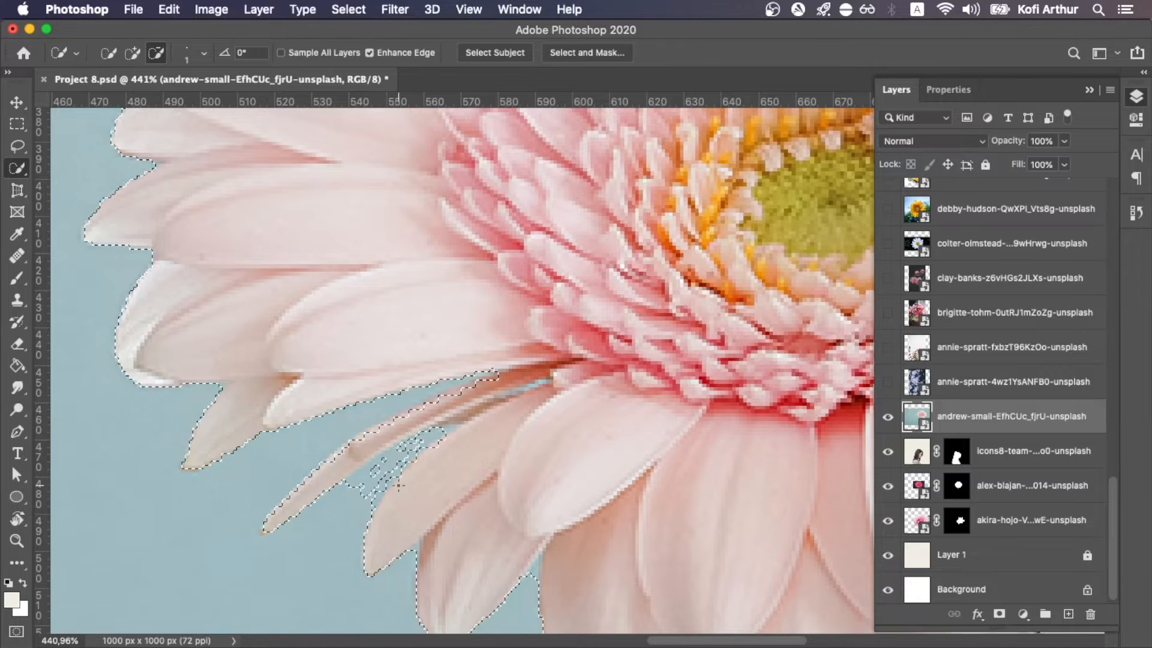
mouse_move(390, 480)
mouse_down()
mouse_move(441, 430)
mouse_move(449, 440)
mouse_up()
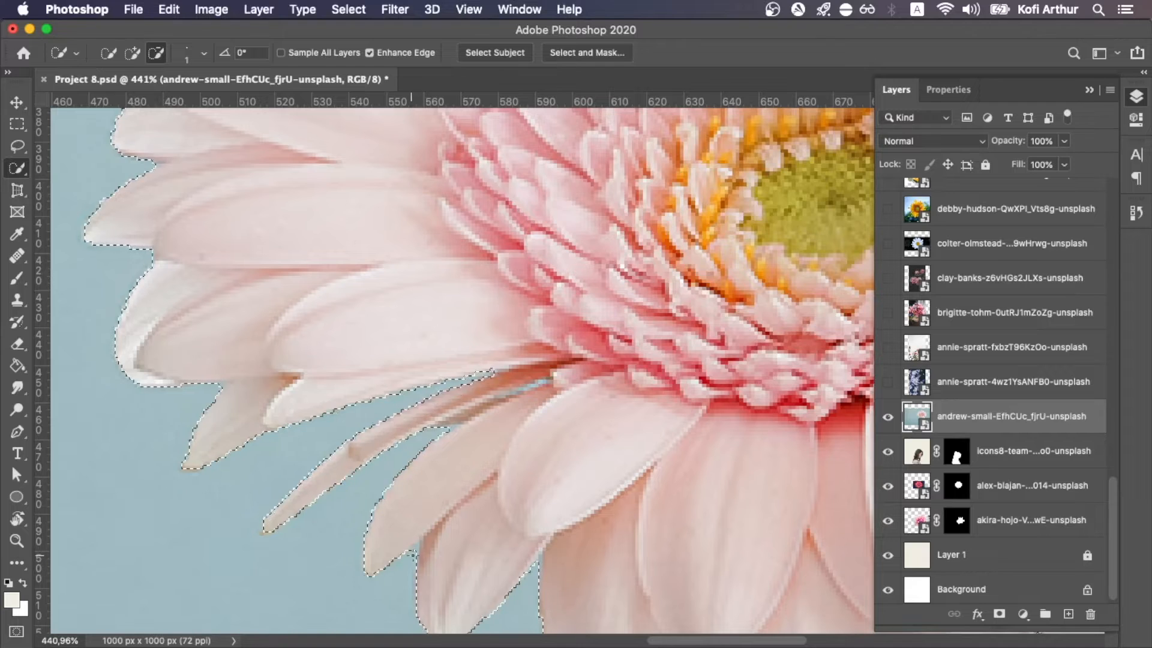
click(415, 548)
scroll(457, 448, down, 5)
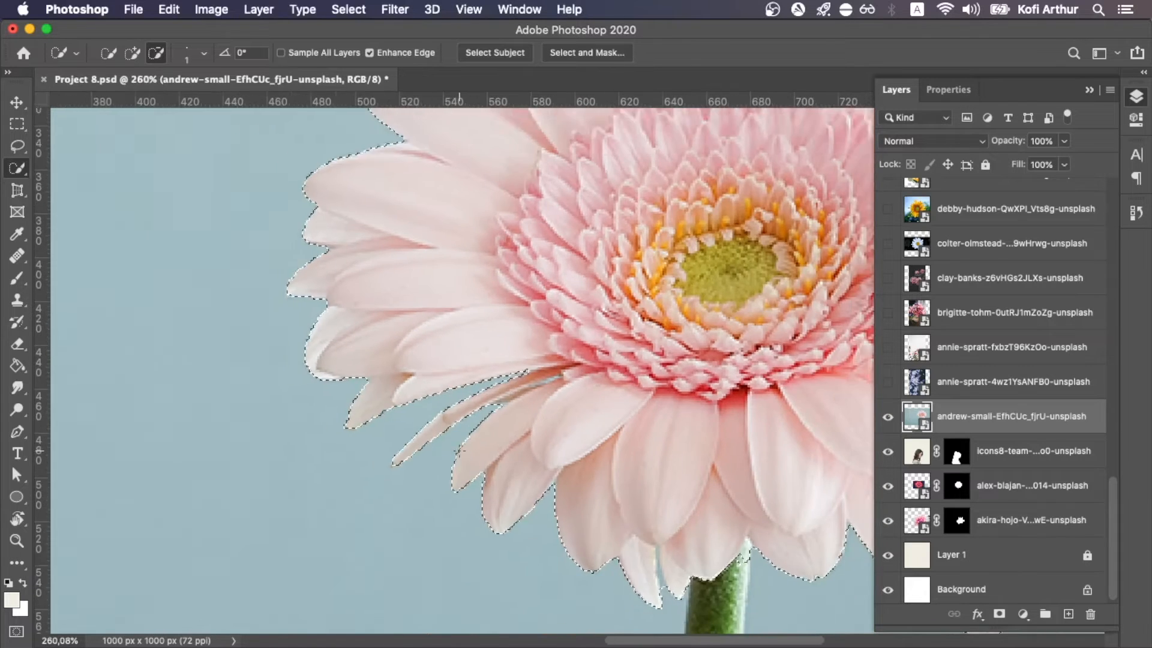
Subtract the blue gap between the small lower petals and the stem edge from the pale flower's selection, enlarging the brush to 5 px
scroll(641, 483, up, 5)
scroll(641, 484, down, 1)
drag(481, 431, 491, 489)
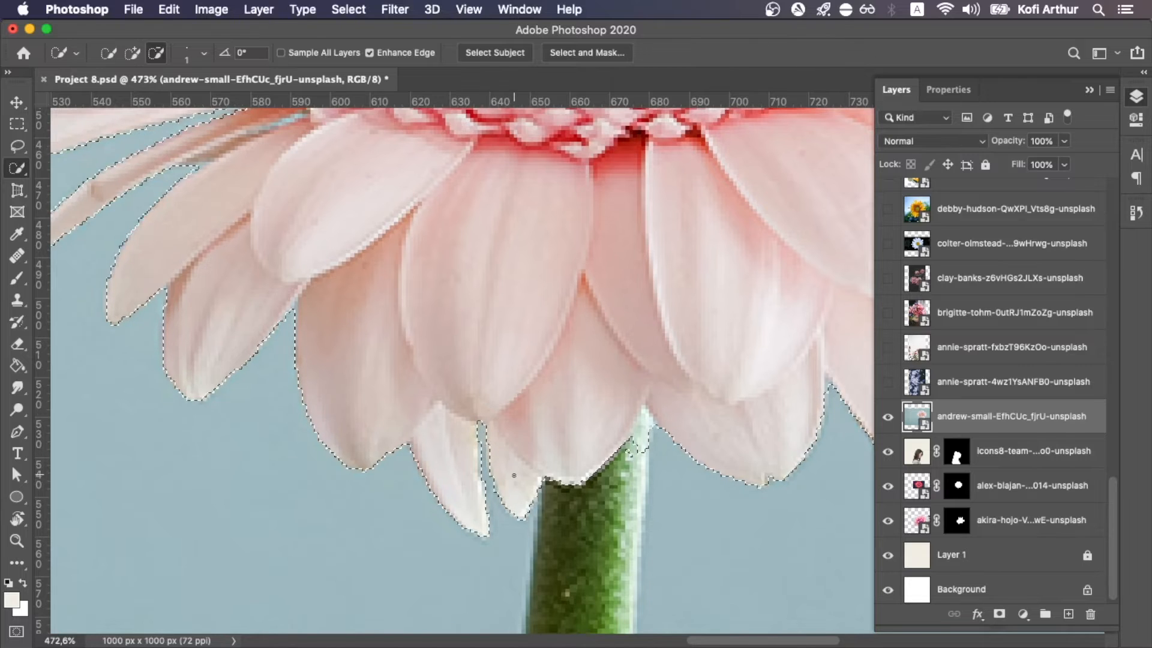
drag(638, 446, 652, 424)
drag(632, 444, 661, 453)
key(])
key(])
key(])
key(])
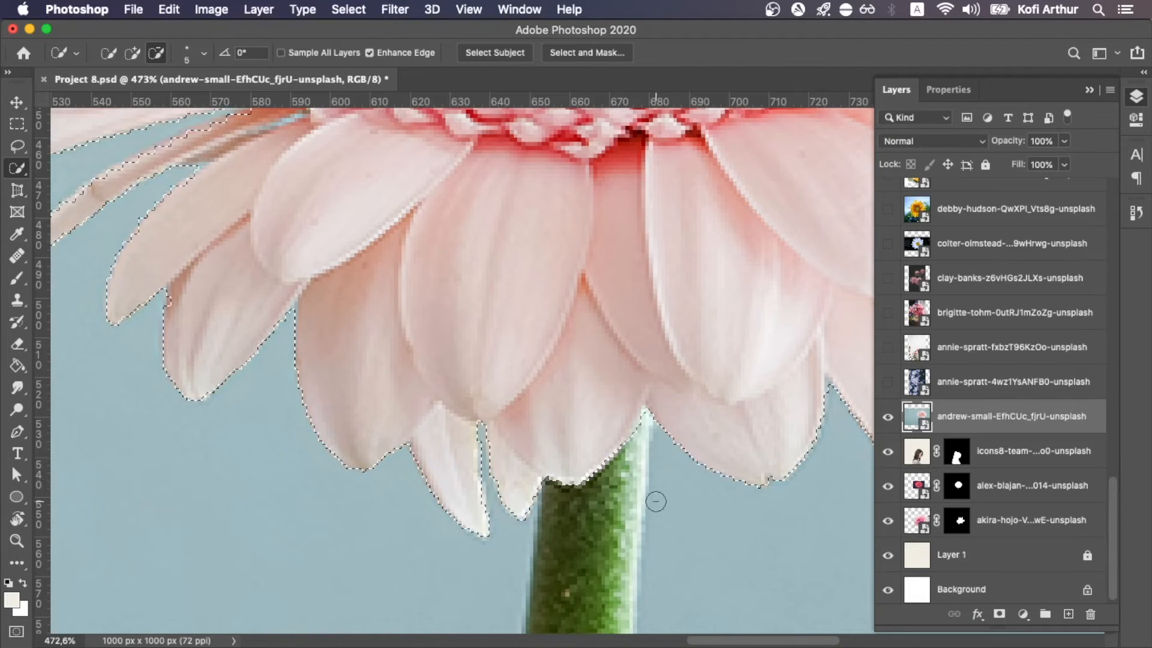
click(642, 448)
scroll(644, 459, down, 3)
scroll(645, 459, right, 5)
scroll(643, 458, down, 5)
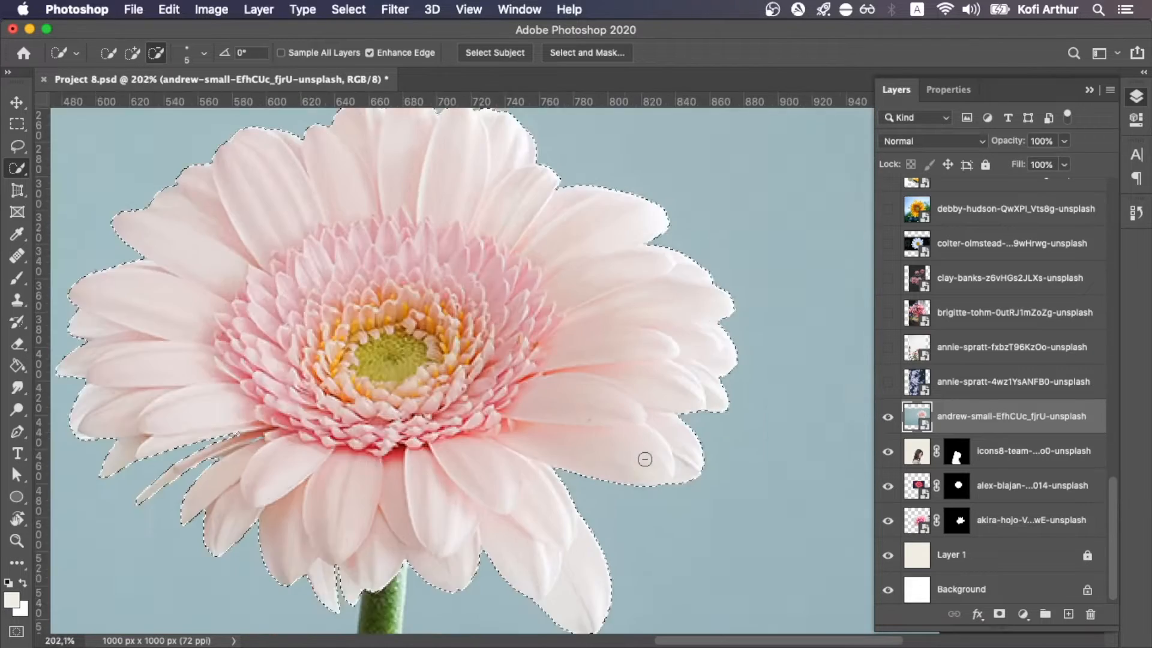
Refine the pale flower's selection in Select and Mask with Smooth 0, Feather 0.6 px and Contrast 9%, and apply it as a layer mask
click(586, 52)
scroll(708, 223, up, 3)
scroll(708, 223, up, 1)
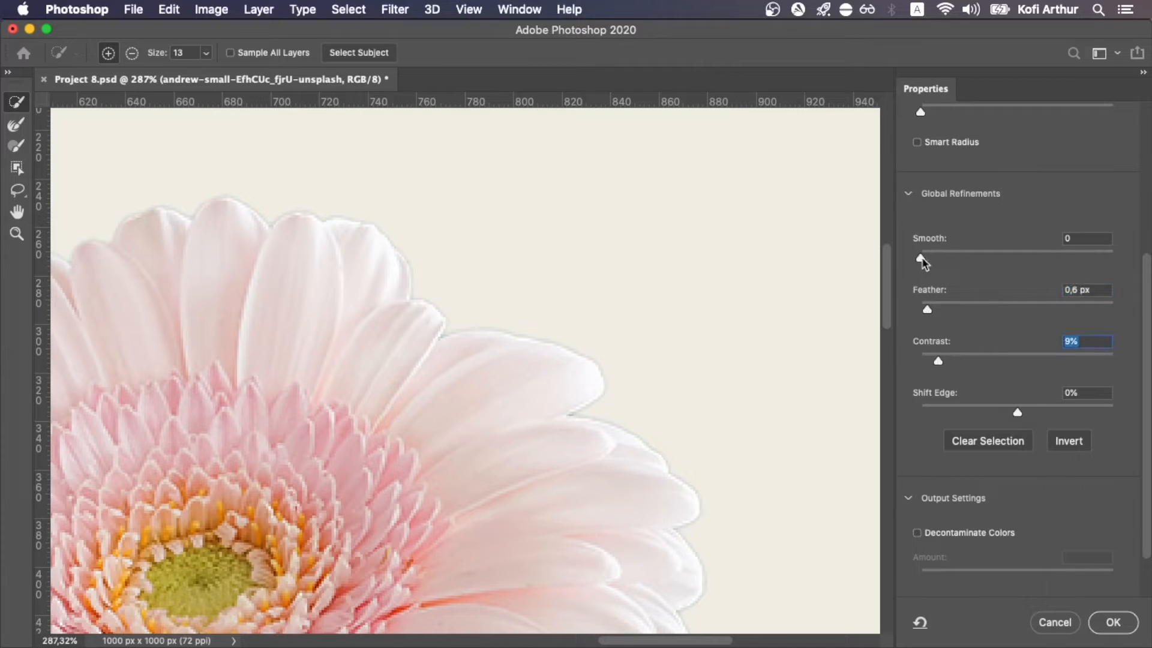
drag(942, 266, 926, 265)
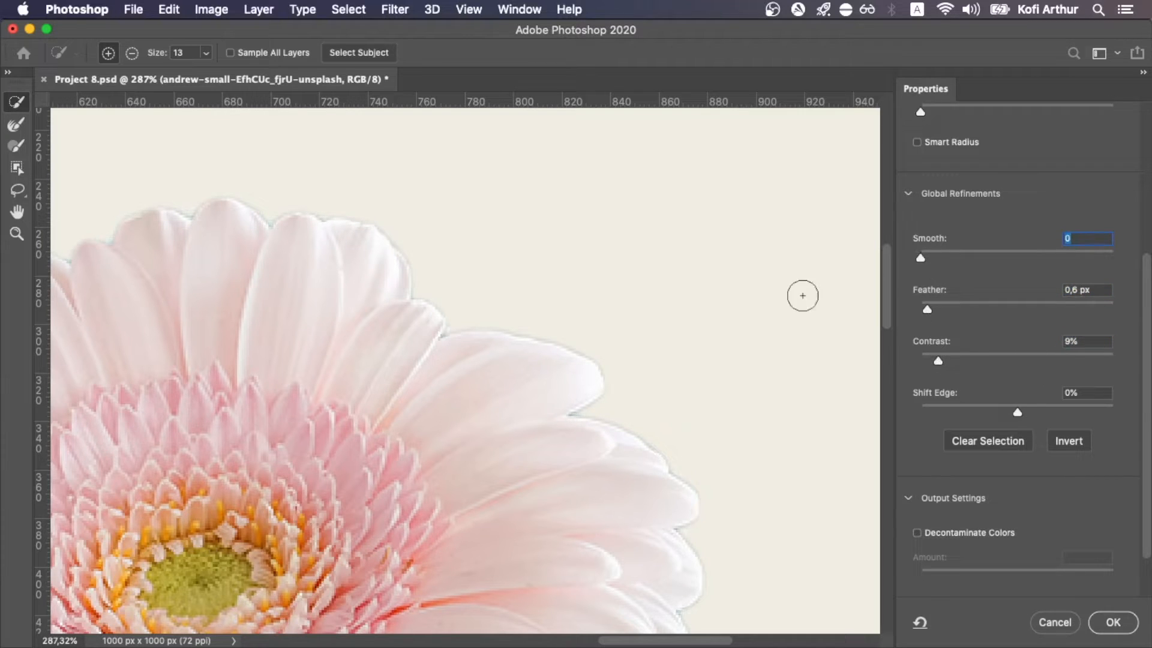
scroll(802, 295, down, 3)
click(1113, 622)
scroll(799, 450, down, 1)
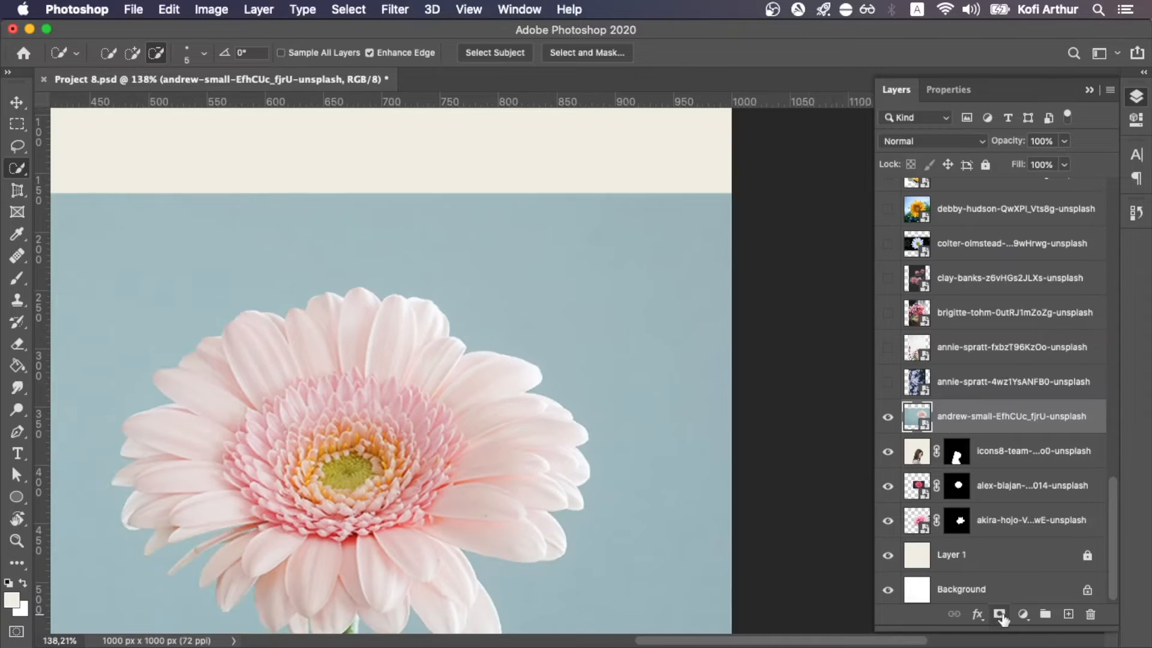
click(1000, 616)
Move the pale flower cutout left over the back of the woman's head, overlapping the red flower, and save the document
scroll(722, 467, down, 4)
scroll(708, 443, up, 2)
scroll(687, 428, right, 3)
key(v)
drag(598, 373, 407, 380)
scroll(407, 380, down, 5)
scroll(480, 307, up, 4)
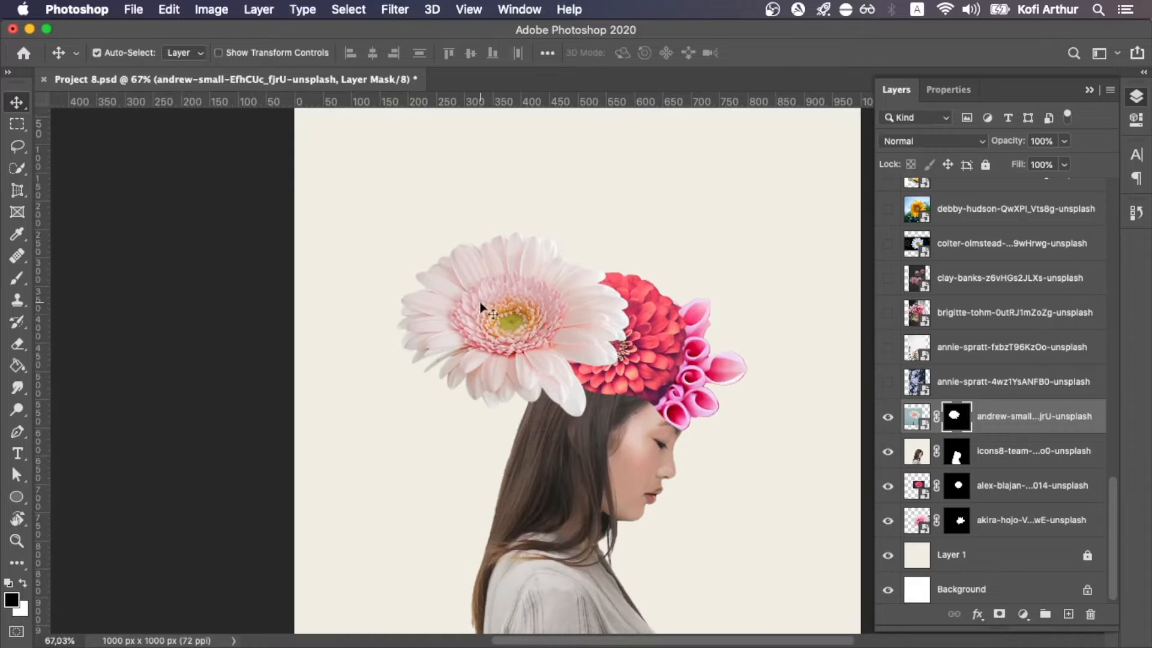
key(super+s)
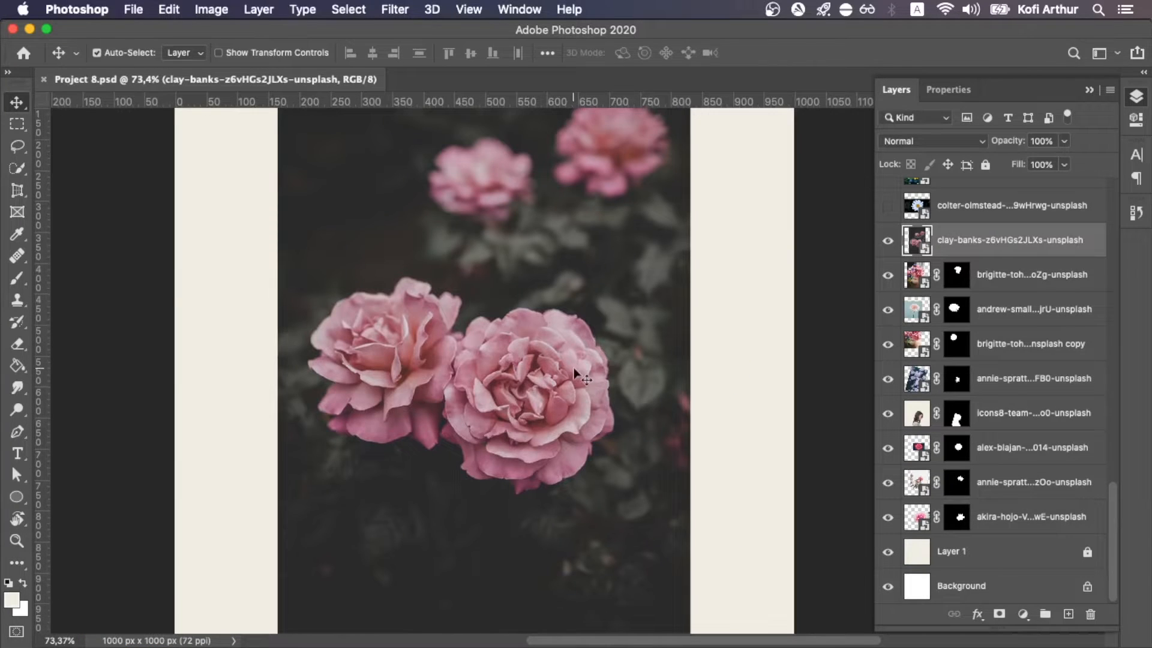
Select the two large pink roses on the clay-banks layer with the Quick Selection tool
key(w)
mouse_move(546, 352)
mouse_down()
mouse_move(409, 358)
mouse_move(368, 379)
mouse_move(413, 413)
mouse_move(487, 421)
mouse_up()
scroll(488, 383, up, 8)
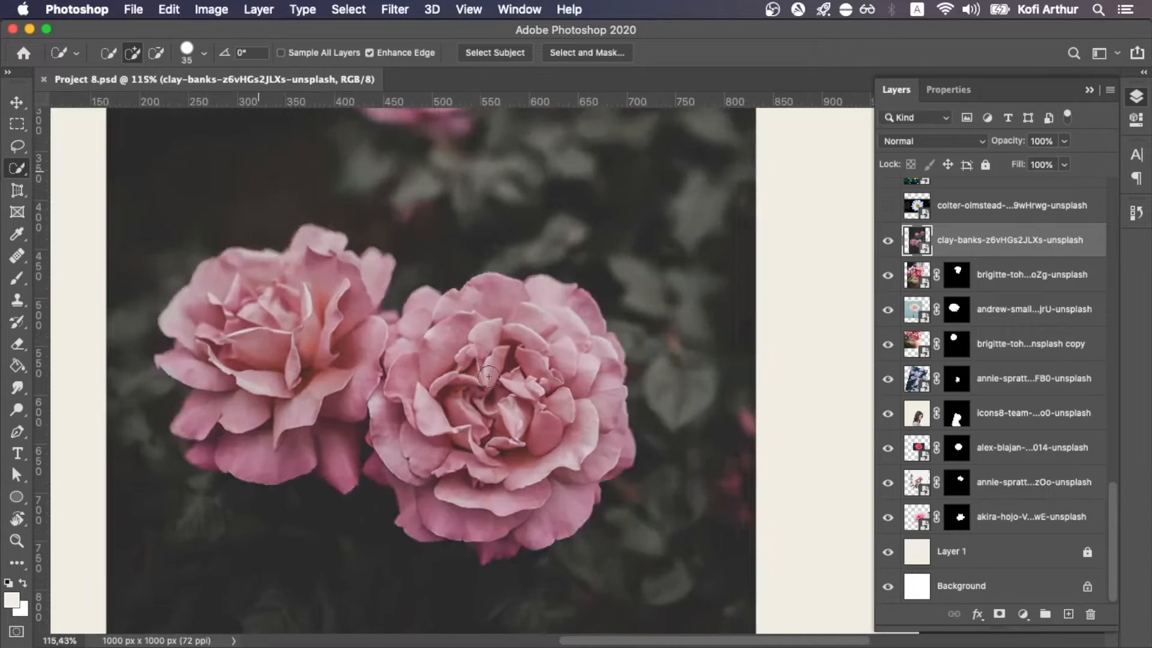
Subtract the dark gap between the two roses' lower petals from the selection with the brush reduced to 2 px
scroll(489, 377, up, 5)
scroll(488, 377, down, 4)
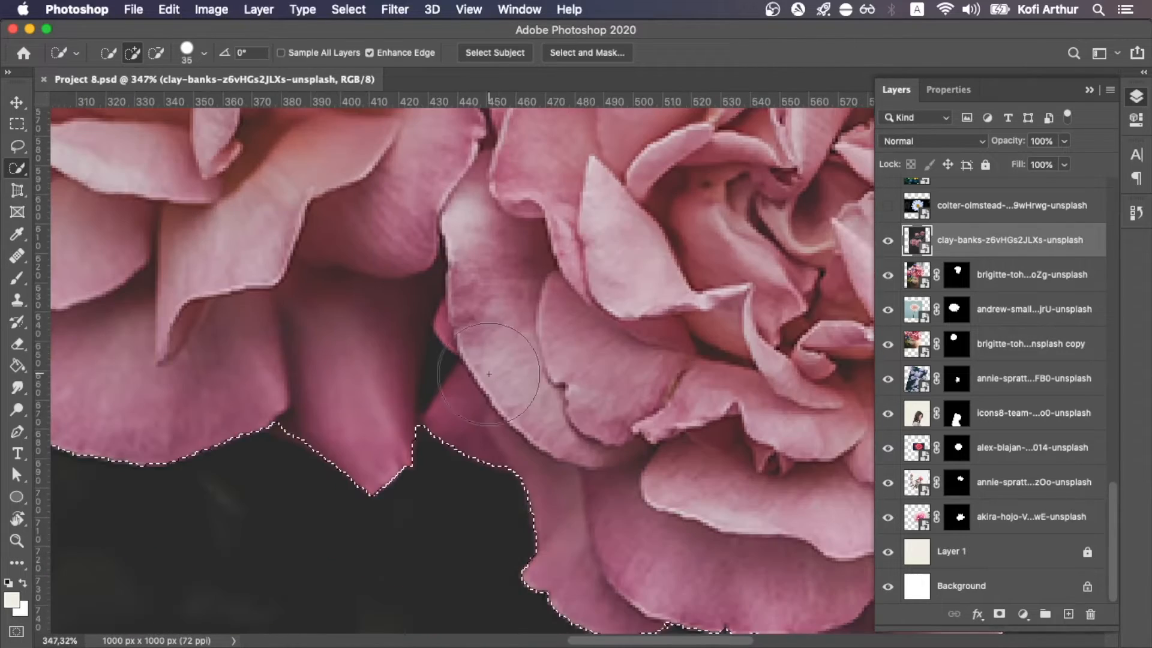
key(bracketleft)
key(bracketleft)
key(bracketleft)
key(bracketleft)
key(bracketleft)
key(bracketleft)
key(bracketleft)
key(bracketleft)
key(bracketleft)
key(bracketleft)
key(bracketleft)
key(bracketleft)
key(bracketleft)
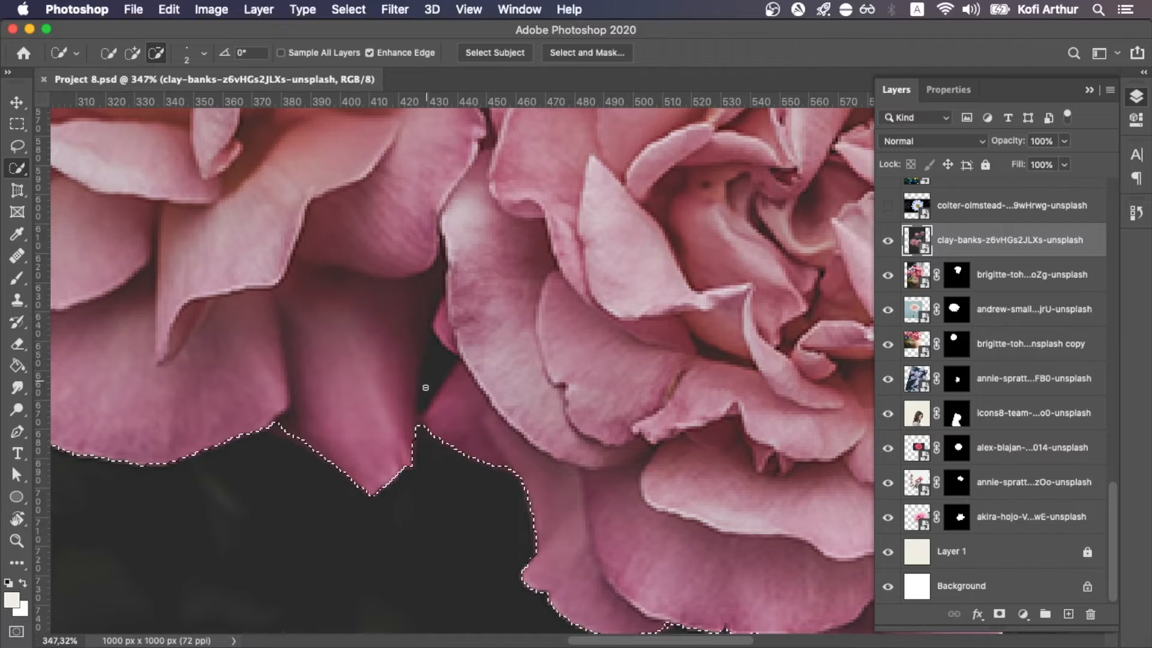
drag(427, 389, 450, 367)
scroll(452, 363, down, 5)
scroll(452, 363, up, 2)
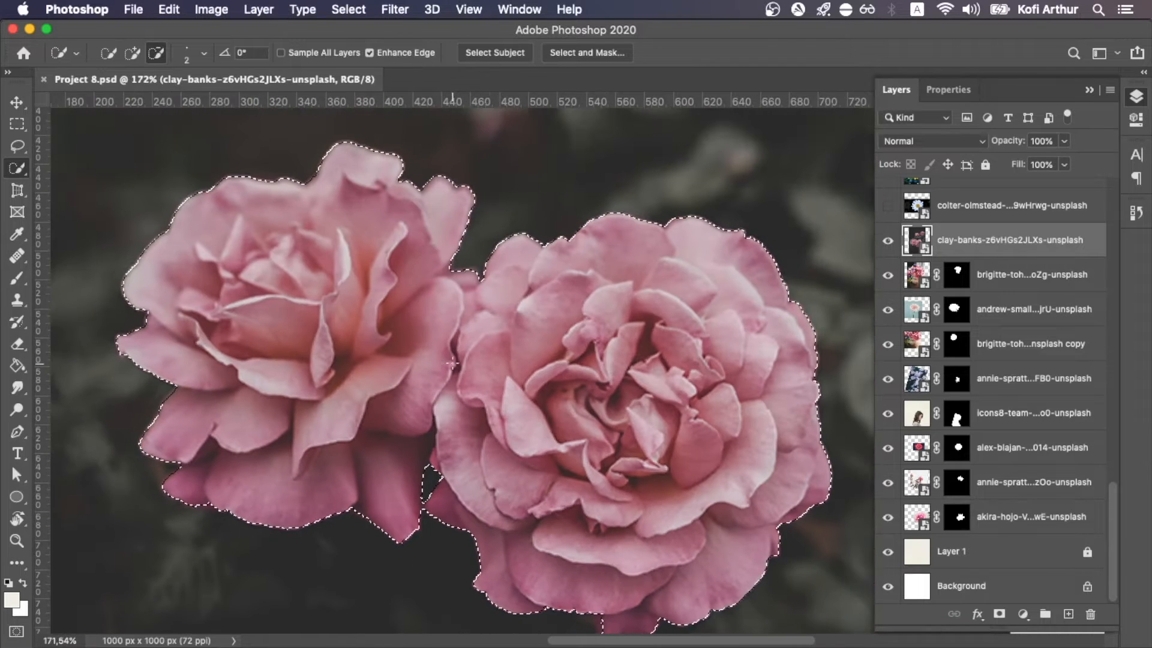
Open Select and Mask for the roses' selection and set Smooth to 1
click(586, 53)
scroll(732, 326, up, 4)
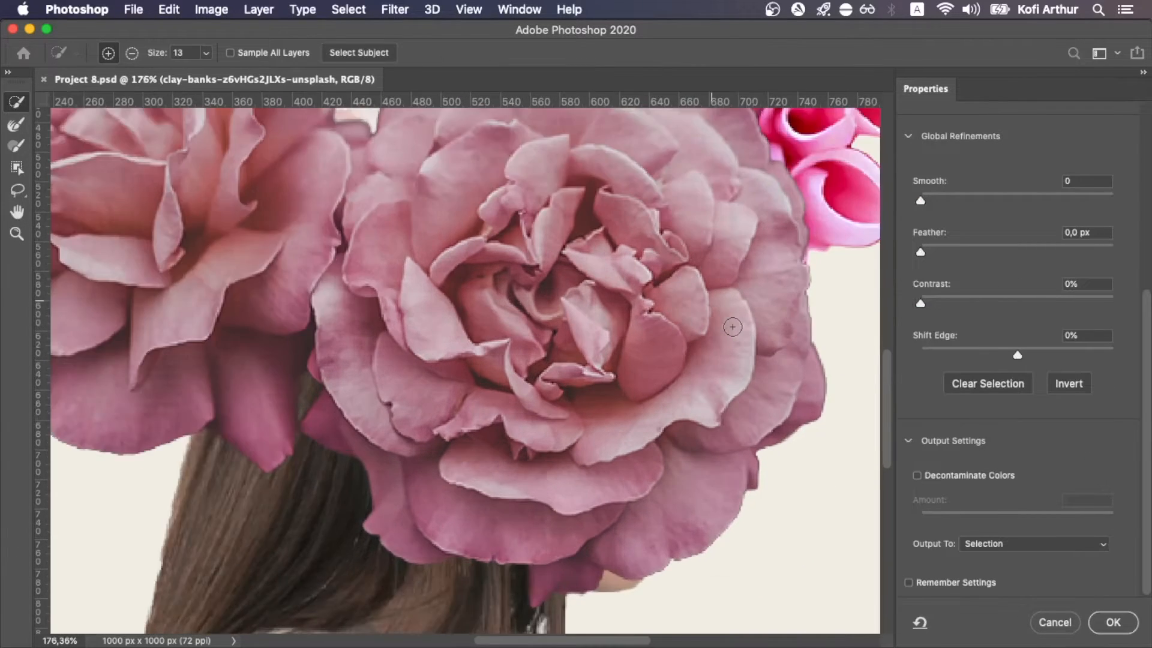
key(Up)
key(Up)
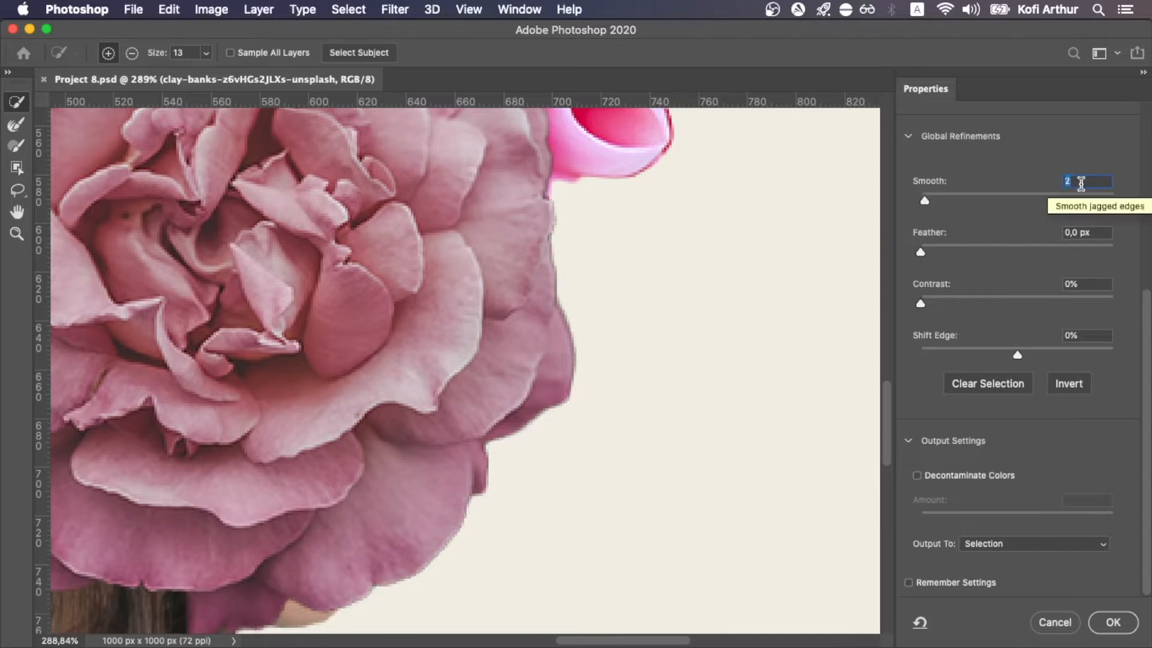
scroll(753, 210, down, 4)
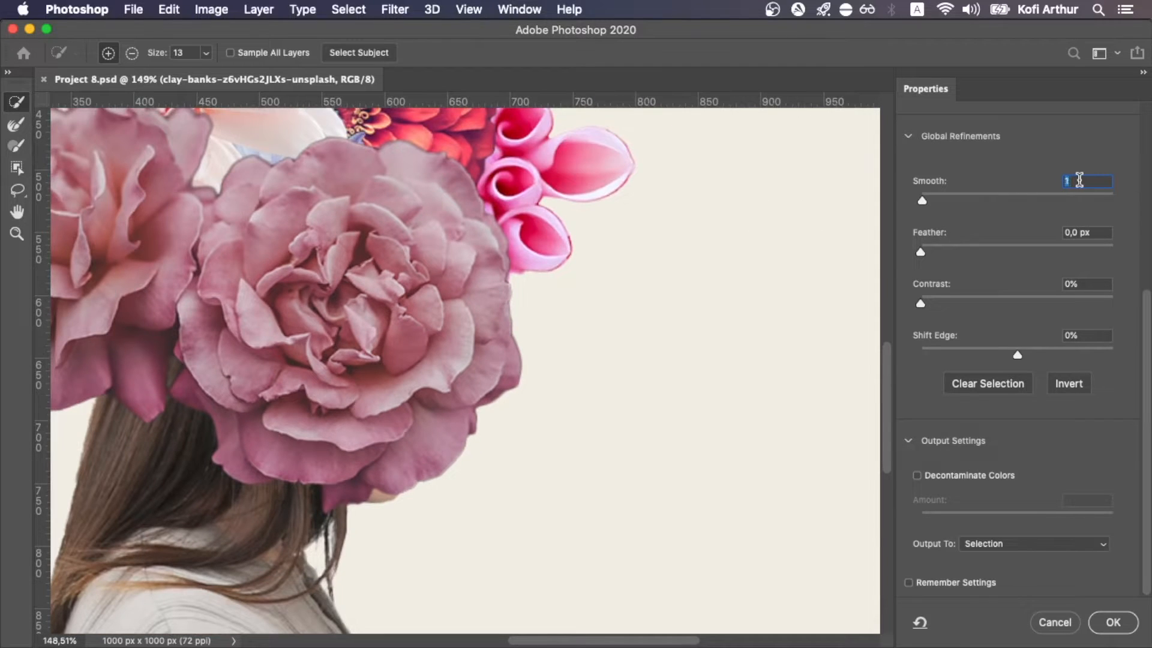
Set the roses' edge Contrast to 3% and Shift Edge to -80%
click(1089, 281)
key(shift+Up)
key(shift+Up)
key(Up)
click(1072, 333)
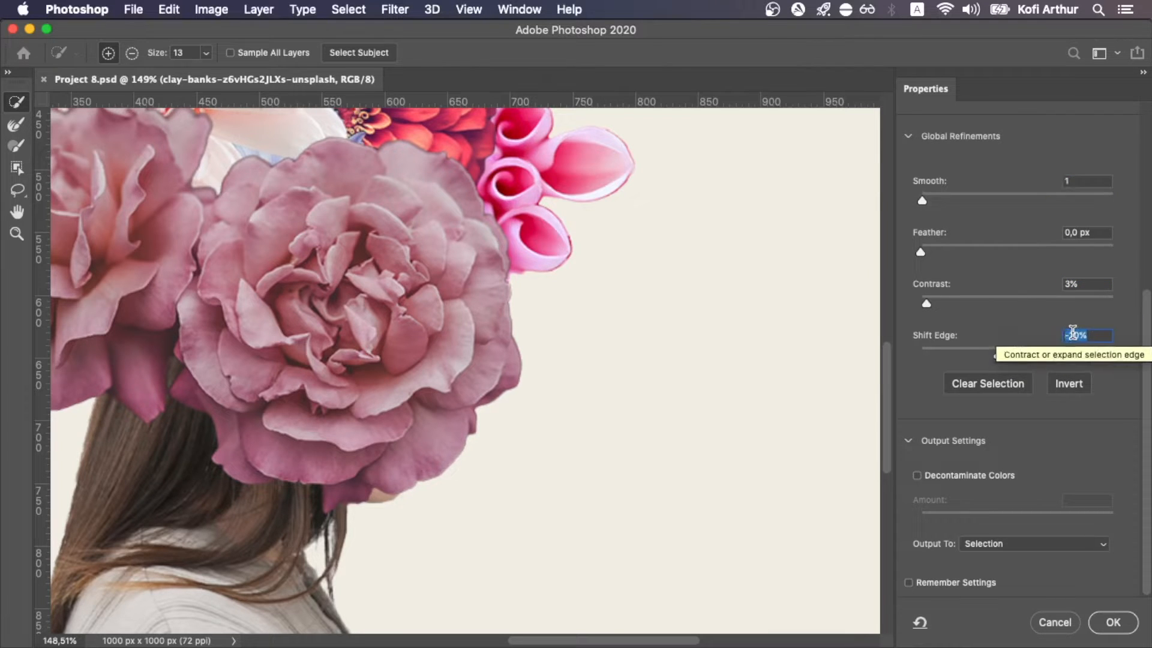
key(shift+Down)
key(shift+Down)
key(shift+Down)
key(shift+Down)
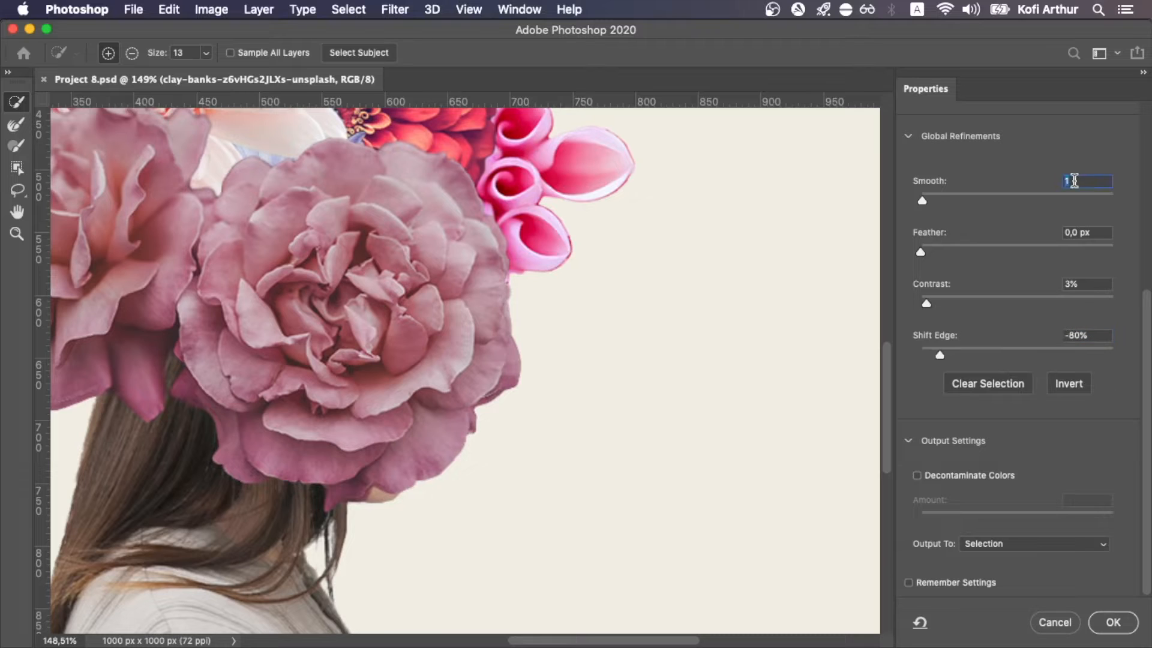
Set Smooth to 20 for the roses' selection and apply the edge refinement
key(shift+Up)
key(shift+Up)
key(shift+Up)
key(shift+Up)
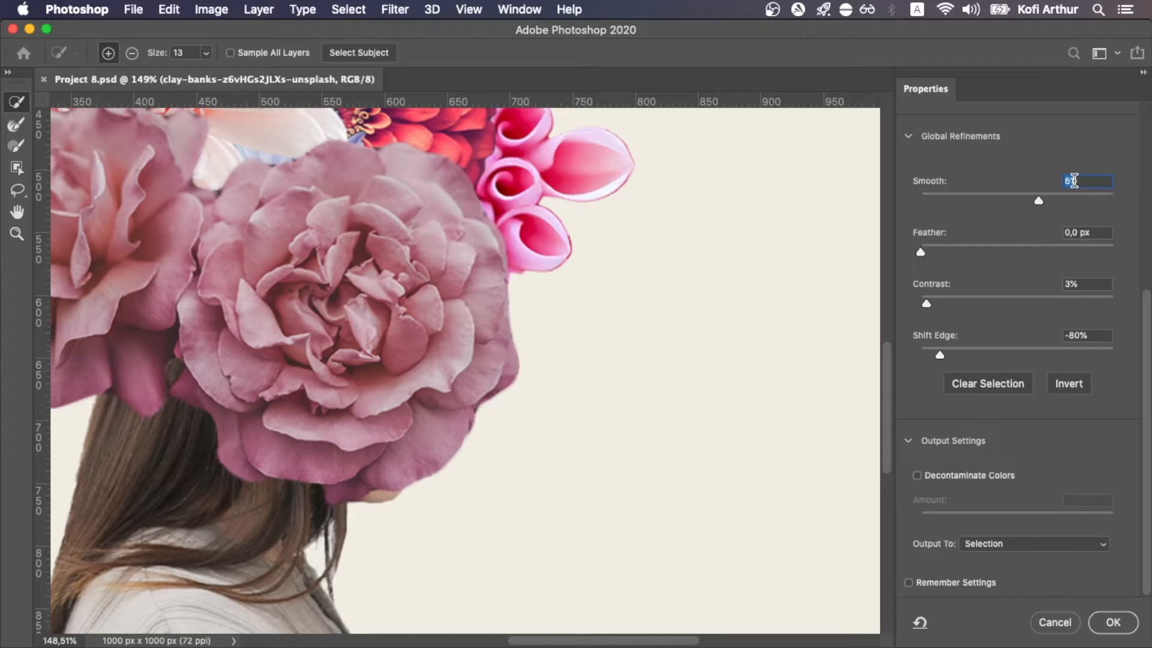
key(shift+Down)
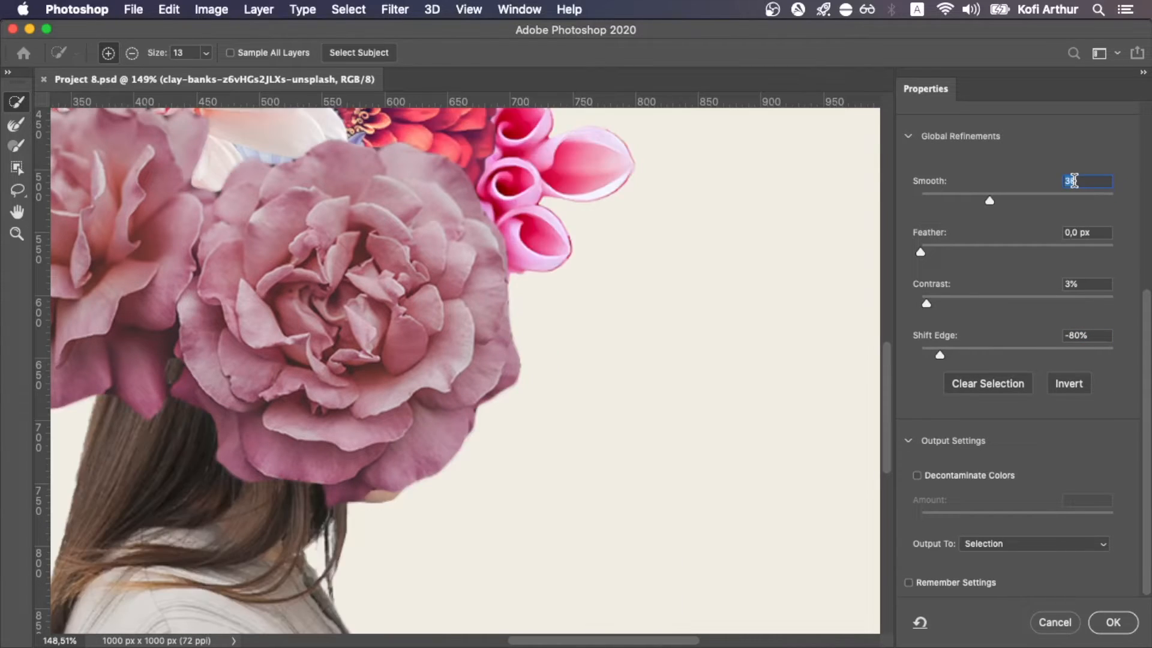
key(Down)
key(Down)
key(Down)
scroll(652, 370, up, 5)
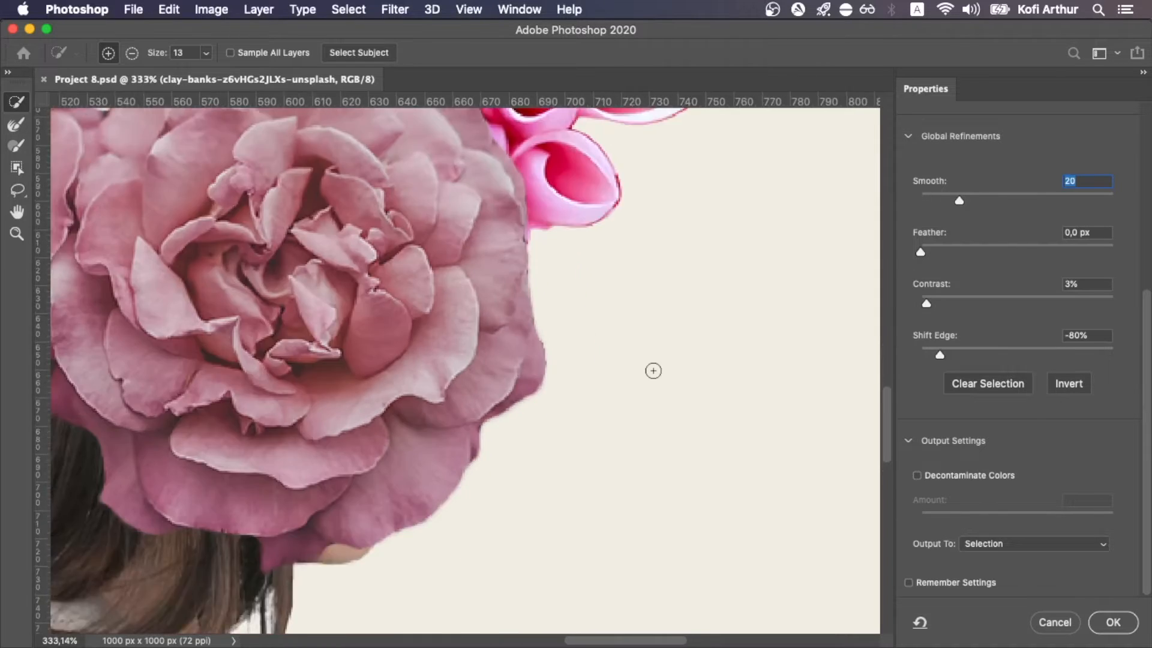
scroll(653, 371, left, 5)
scroll(652, 371, down, 2)
scroll(653, 371, down, 5)
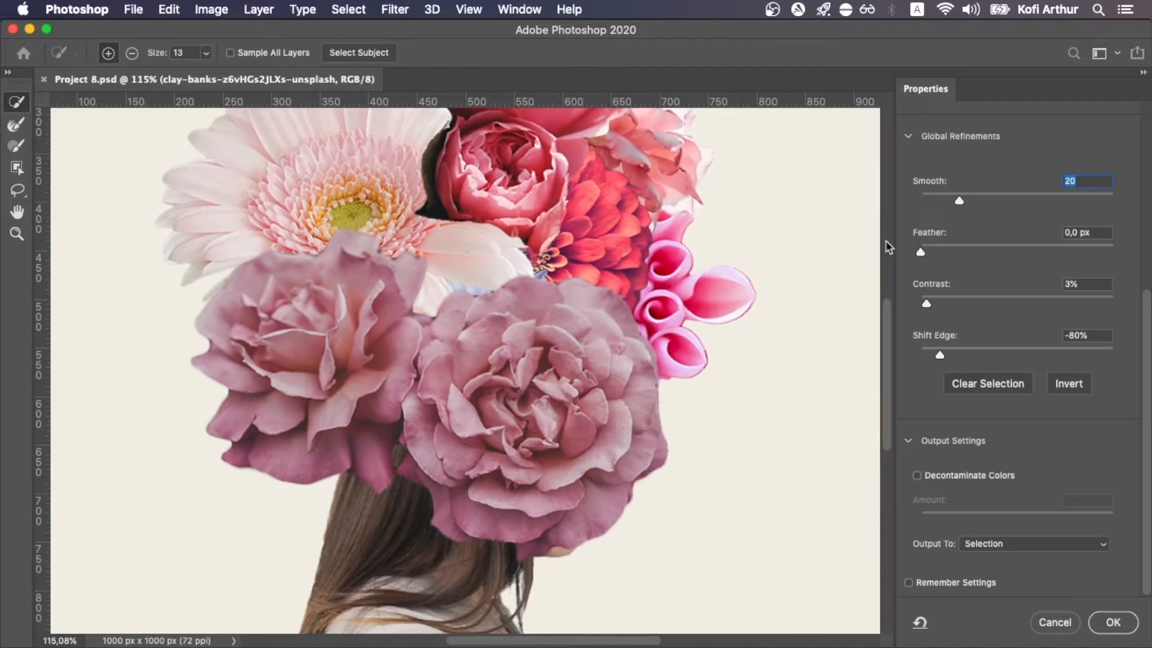
key(Return)
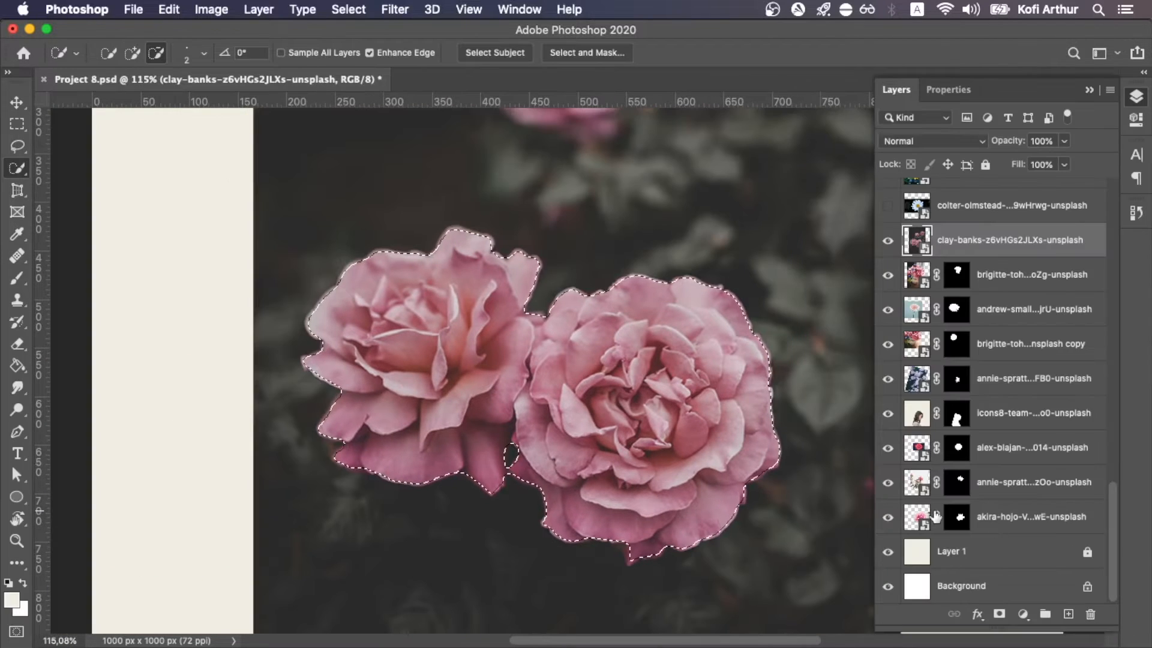
Mask the clay-banks layer to the two roses and move the cutout slightly up and to the right
click(1001, 614)
scroll(761, 400, down, 5)
scroll(636, 399, up, 1)
key(v)
drag(634, 399, 661, 375)
Add a Brightness/Contrast adjustment clipped to the clay-banks roses layer and set its brightness to 50
click(1018, 614)
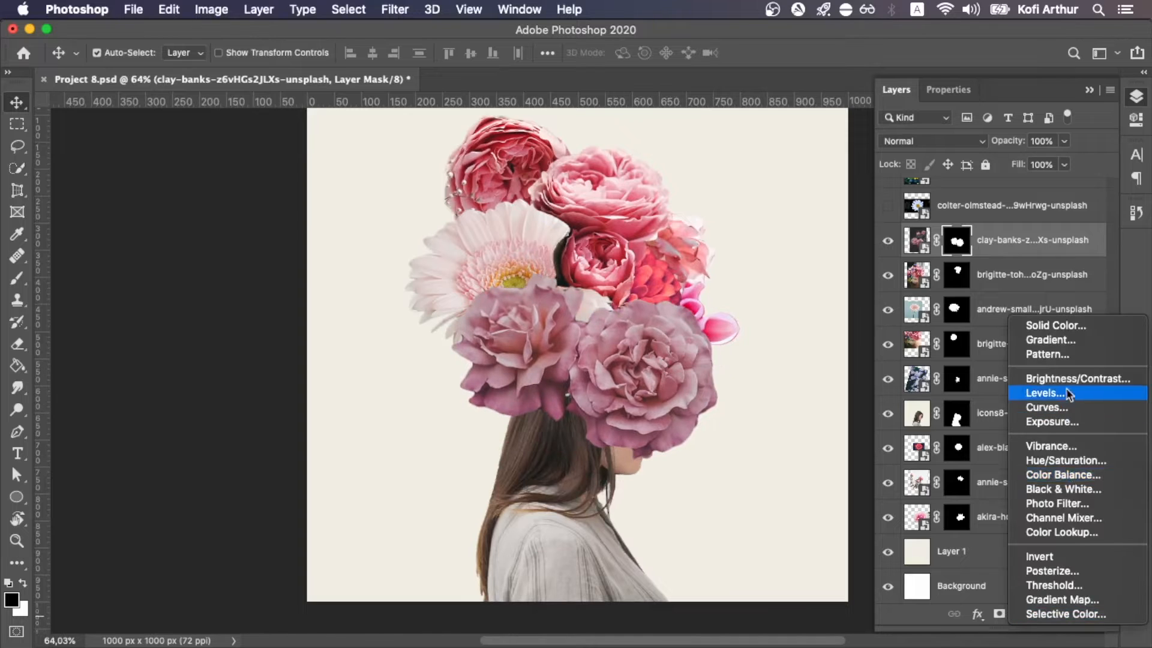
click(1038, 378)
click(1003, 189)
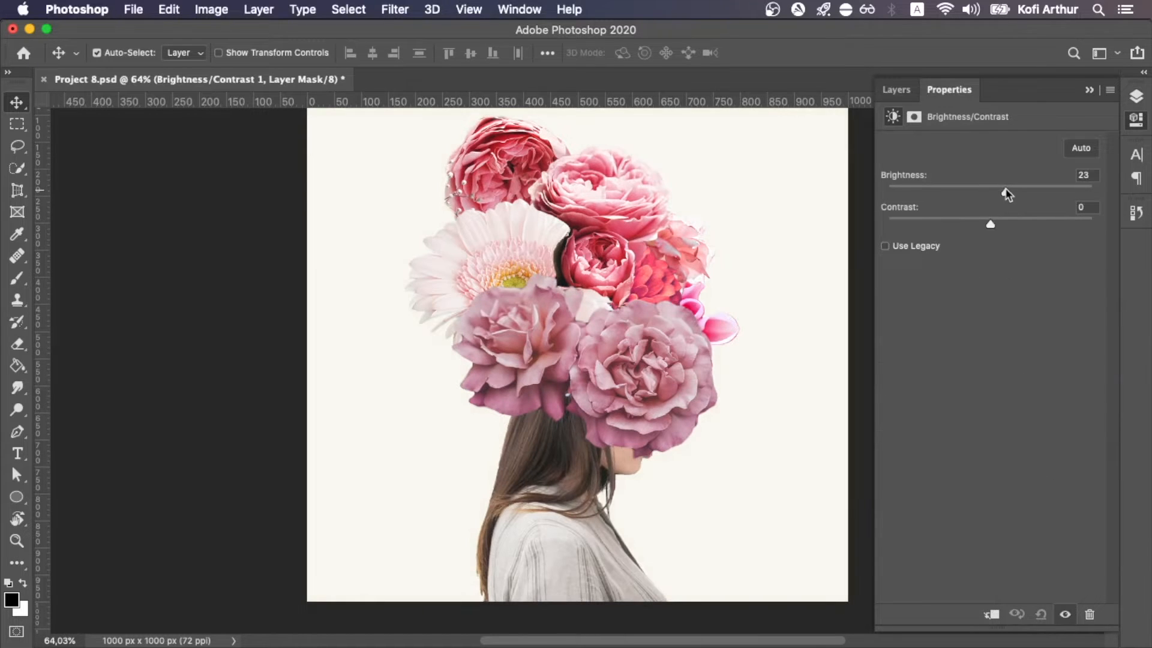
click(1089, 89)
click(1136, 96)
double_click(916, 240)
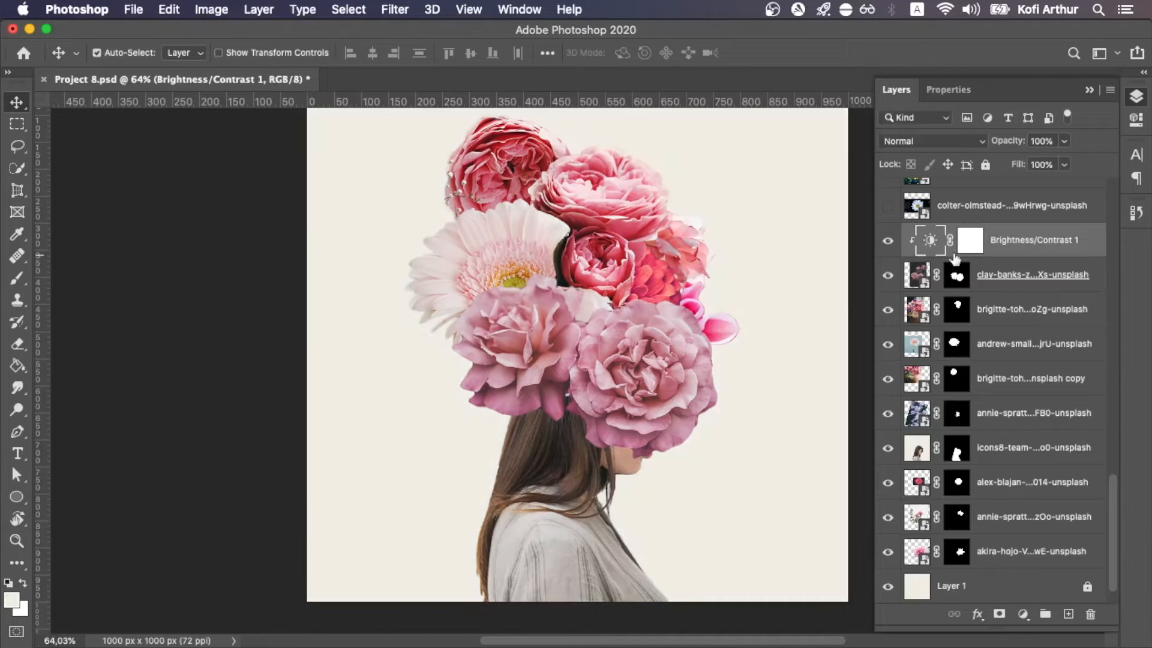
drag(1012, 193, 1026, 195)
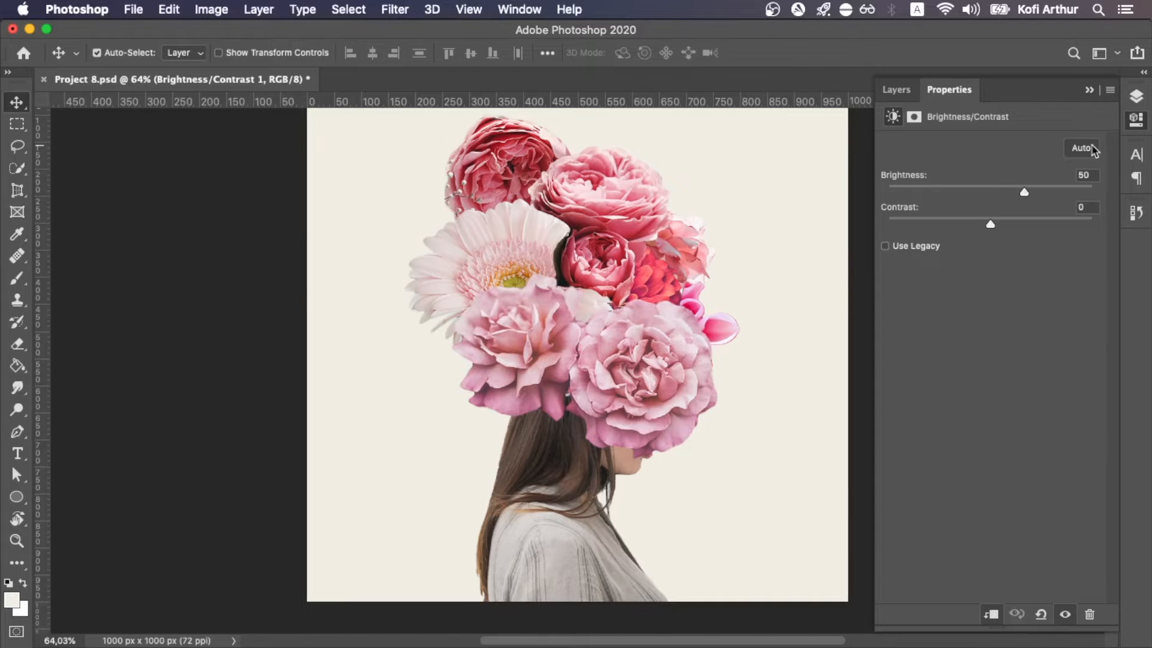
click(1089, 92)
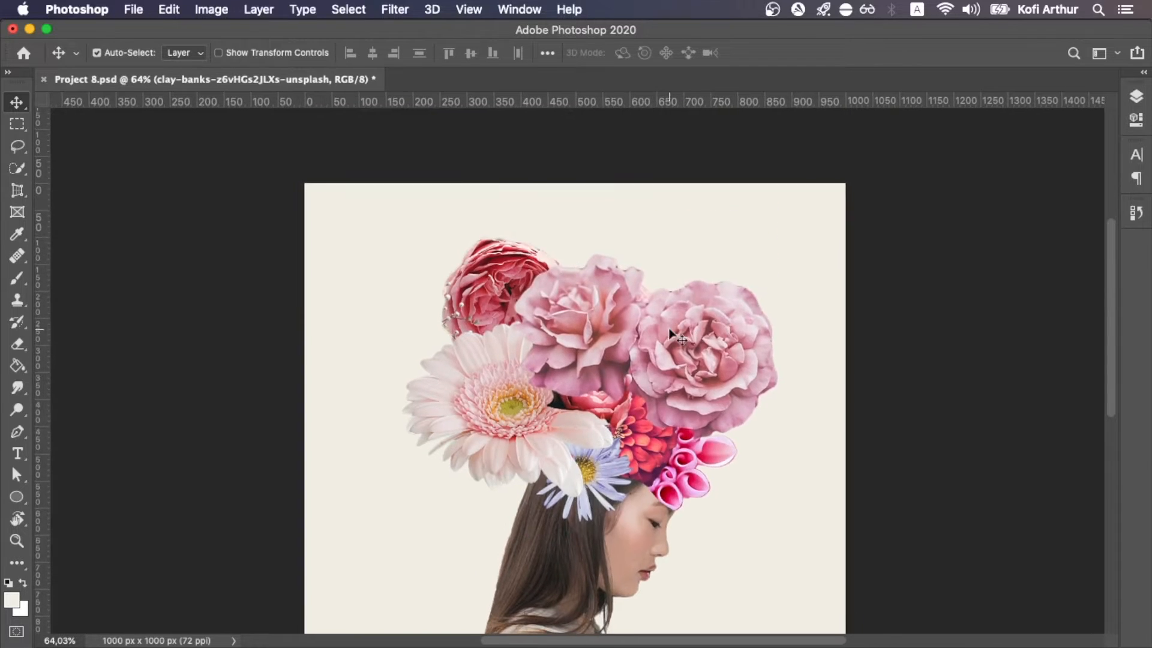
Move the two roses up to the top of the bouquet and merge their layer with its Brightness/Contrast adjustment
drag(672, 307, 676, 238)
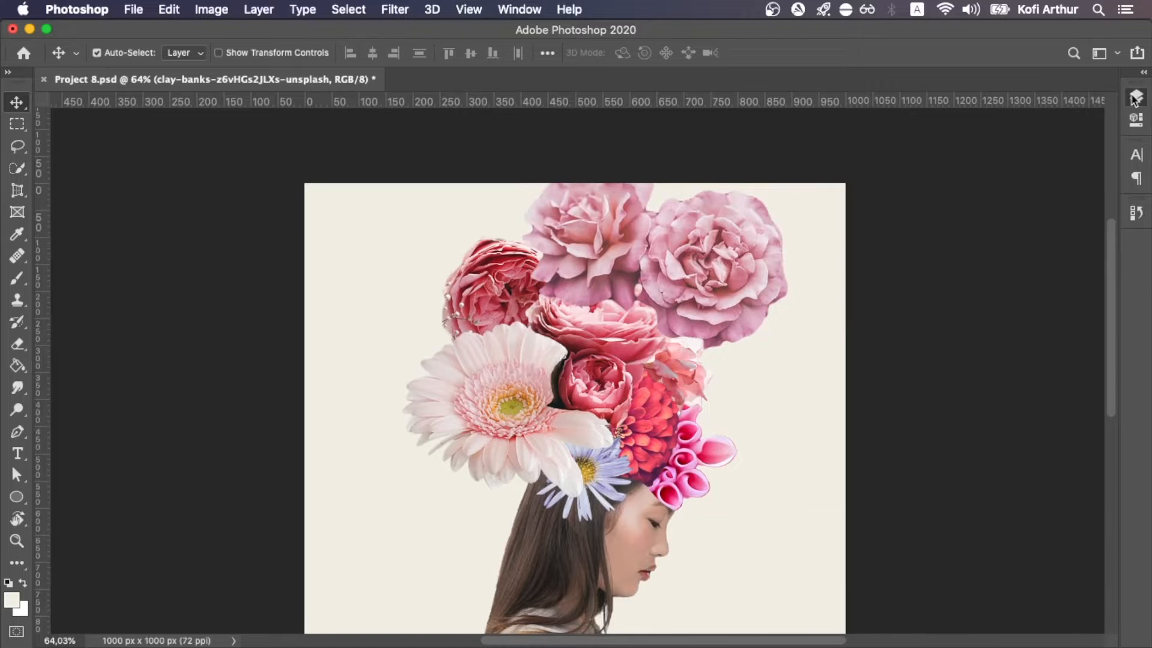
click(1135, 98)
shift+click(1030, 248)
key(super+e)
Place the merged roses layer beneath the akira-hojo layer and nudge the roses slightly down behind the other flowers
drag(1030, 243, 1020, 532)
drag(718, 273, 711, 283)
scroll(710, 283, down, 4)
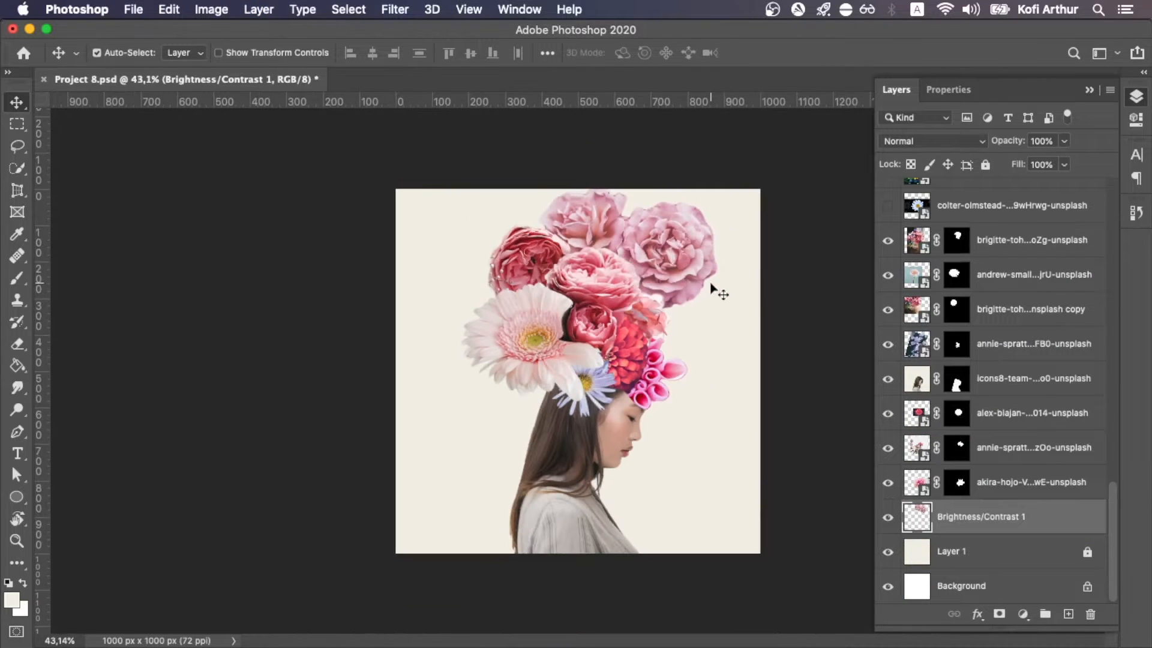
Move the debby-hudson sunflower layer below the colter-olmstead layer and show it
scroll(905, 307, up, 3)
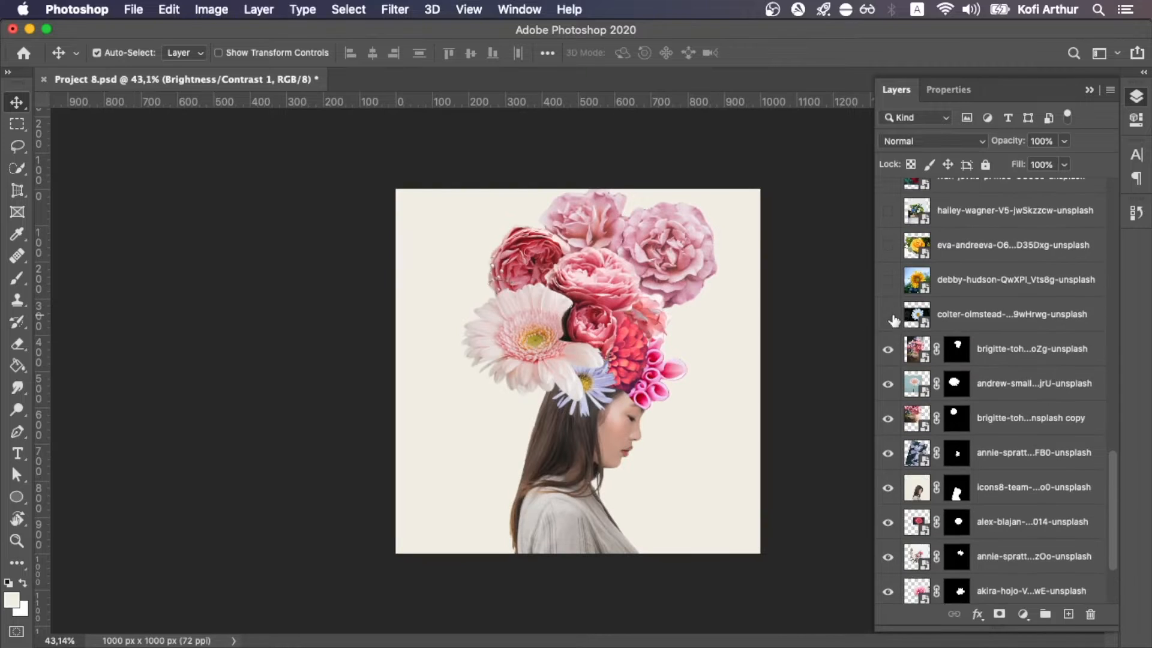
drag(895, 287, 897, 318)
click(888, 314)
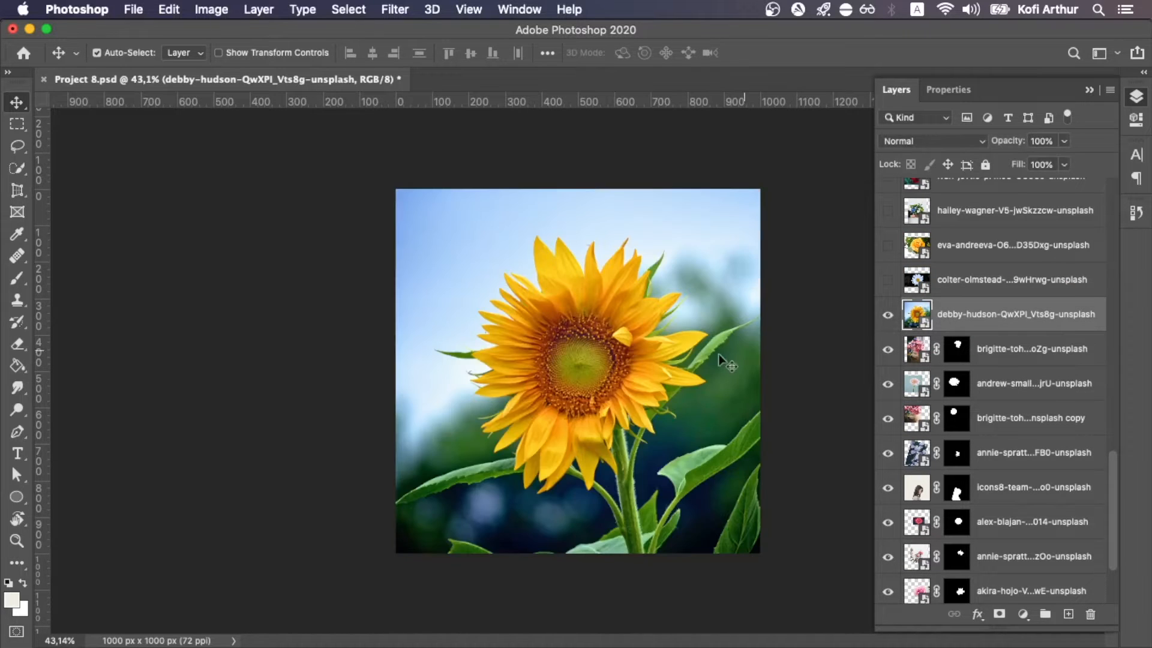
Select the whole sunflower head with the Quick Selection tool using a 45 px brush
scroll(722, 354, up, 2)
scroll(722, 354, up, 2)
key(w)
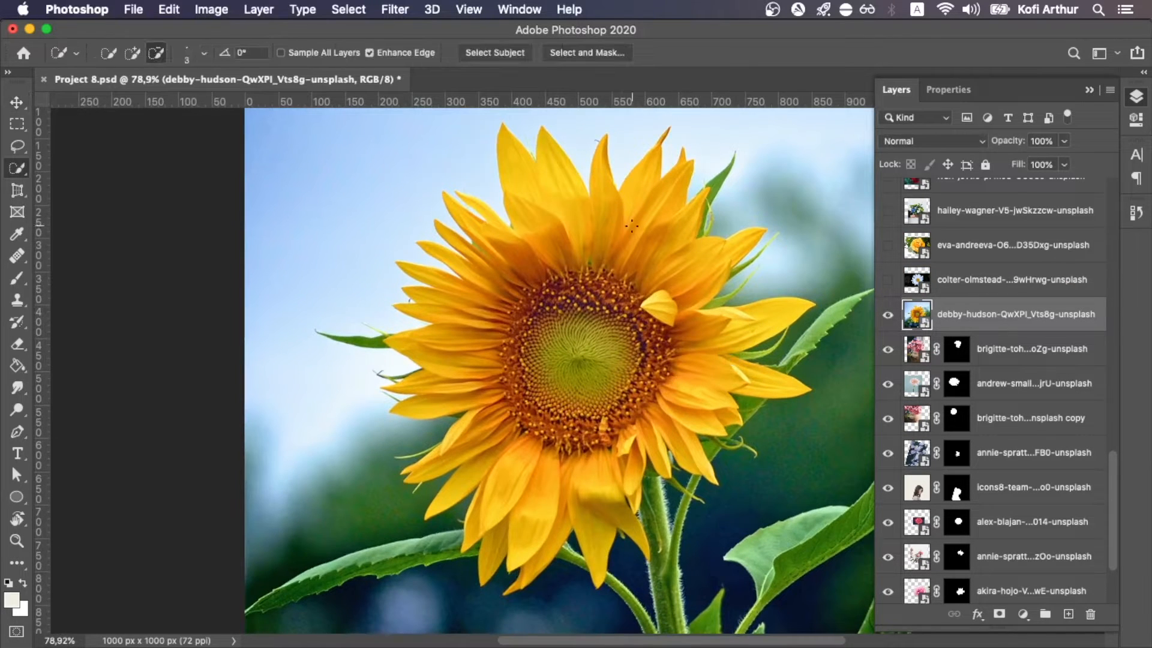
mouse_move(535, 203)
mouse_down()
mouse_move(479, 336)
mouse_move(550, 477)
mouse_move(638, 439)
mouse_move(693, 326)
mouse_move(654, 289)
mouse_move(638, 382)
mouse_move(666, 215)
mouse_move(661, 274)
mouse_up()
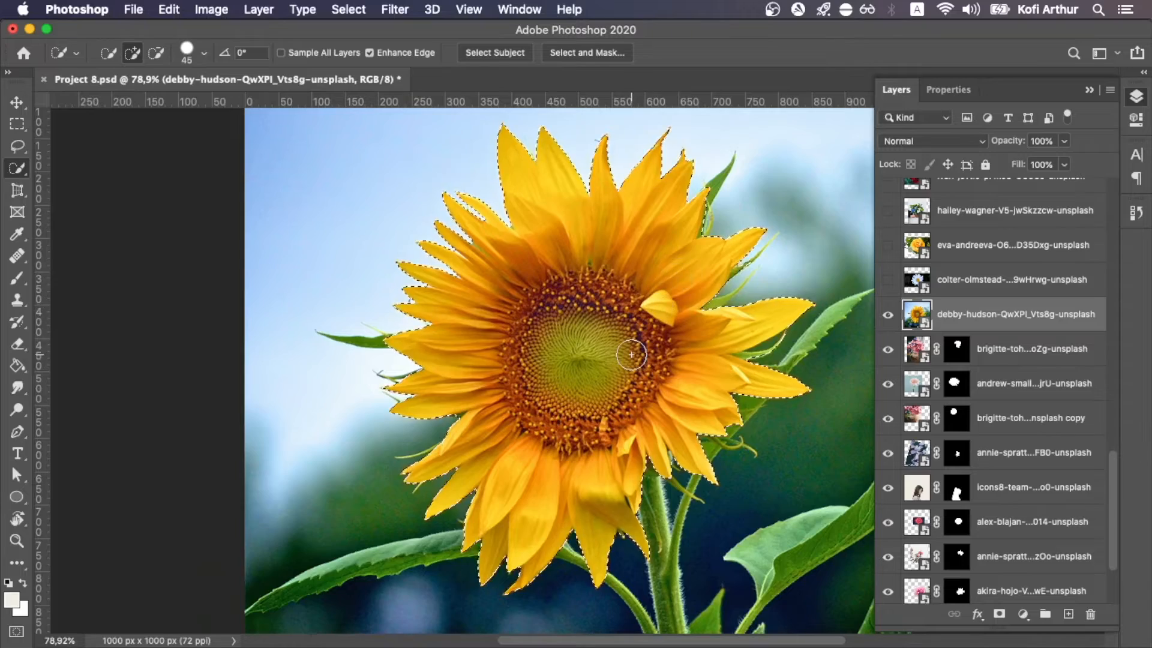
Reduce the brush to 8 px and subtract the background gap between the sunflower's lower-right petals from the selection
scroll(631, 354, up, 4)
scroll(631, 354, down, 4)
scroll(631, 354, right, 6)
scroll(631, 355, up, 4)
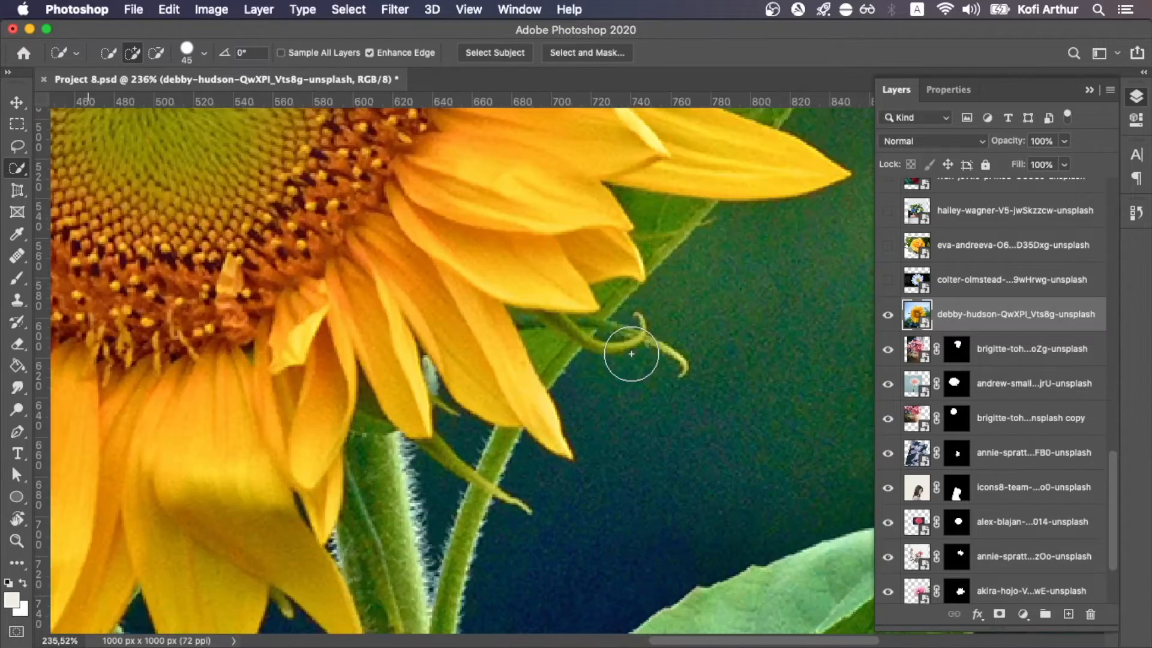
key(bracketleft)
key(bracketleft)
key(bracketleft)
key(bracketleft)
key(bracketleft)
drag(421, 395, 414, 375)
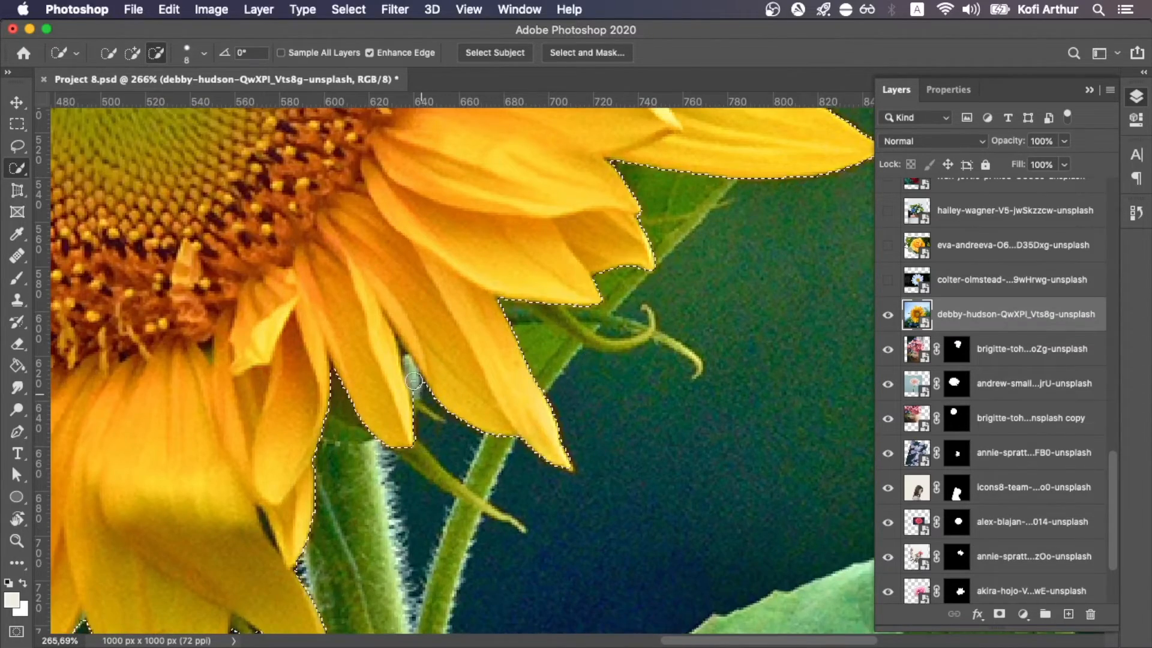
Subtract the green leaf tips beside the sunflower's right and upper-right petals from the selection
scroll(414, 375, up, 7)
scroll(414, 375, right, 3)
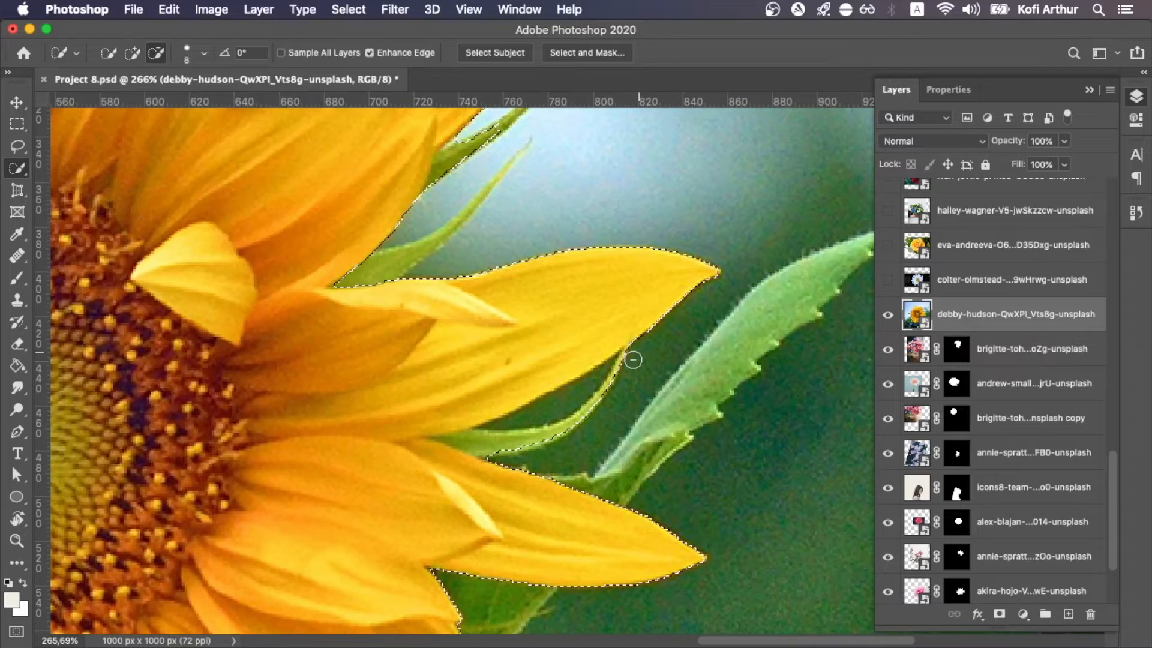
drag(632, 360, 489, 441)
scroll(525, 424, up, 4)
mouse_move(495, 243)
mouse_down()
mouse_move(453, 267)
mouse_move(467, 272)
mouse_move(425, 188)
mouse_move(384, 397)
mouse_move(401, 362)
mouse_up()
scroll(468, 271, down, 2)
scroll(468, 269, up, 7)
Check the rest of the sunflower's outline and subtract the green gap between its lower-left petals from the selection
scroll(468, 269, up, 4)
scroll(400, 364, down, 3)
scroll(401, 364, left, 6)
scroll(401, 364, up, 3)
scroll(400, 364, down, 2)
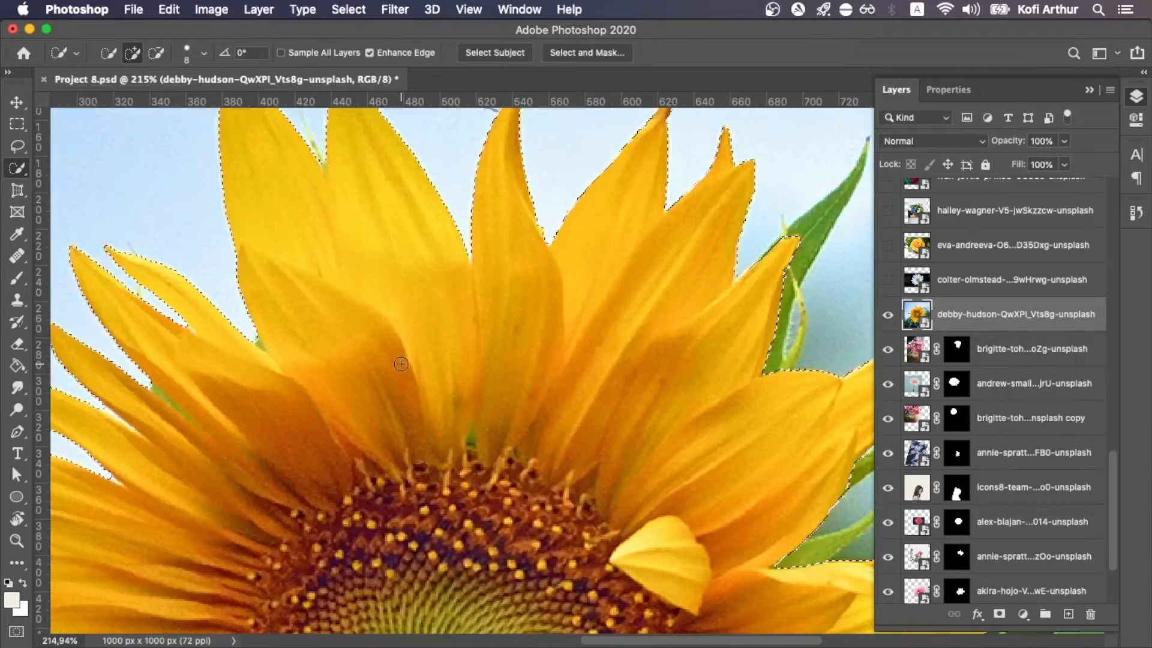
scroll(401, 364, up, 3)
scroll(400, 363, down, 2)
scroll(400, 363, down, 5)
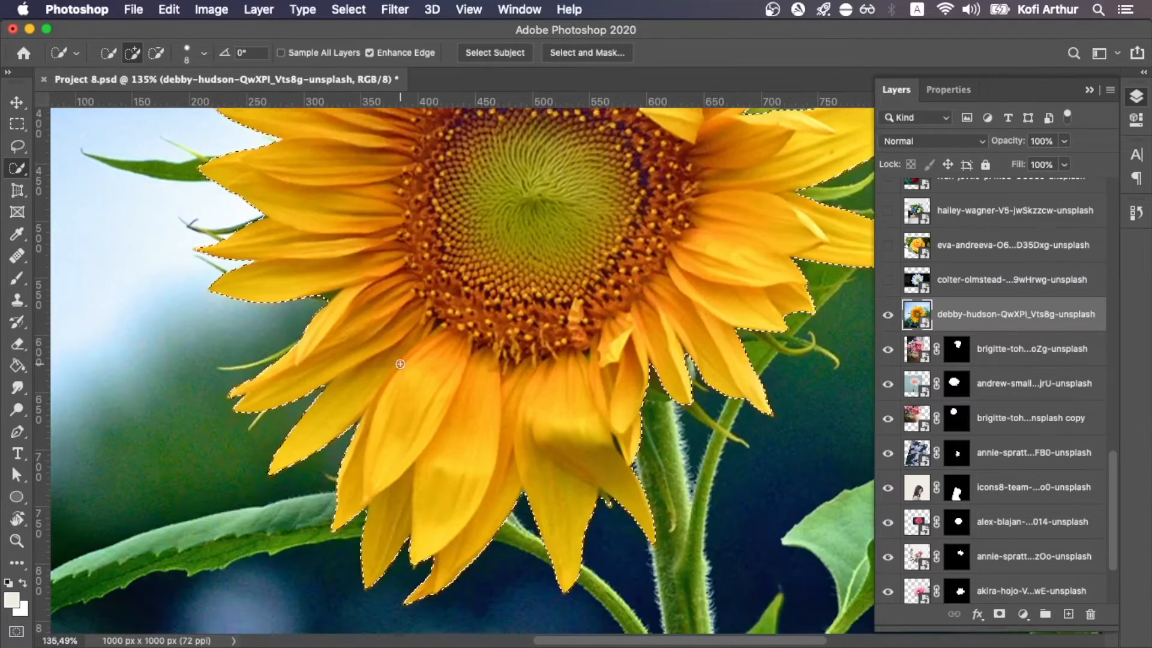
scroll(310, 327, up, 4)
drag(310, 327, 295, 327)
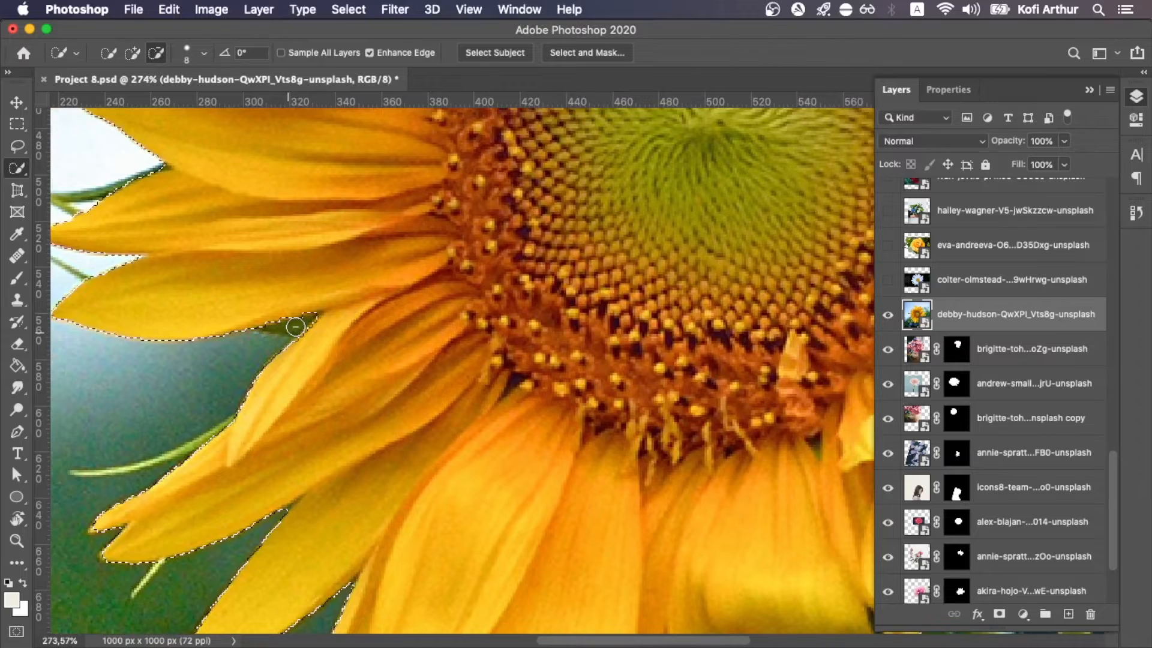
scroll(264, 406, down, 6)
scroll(370, 391, up, 2)
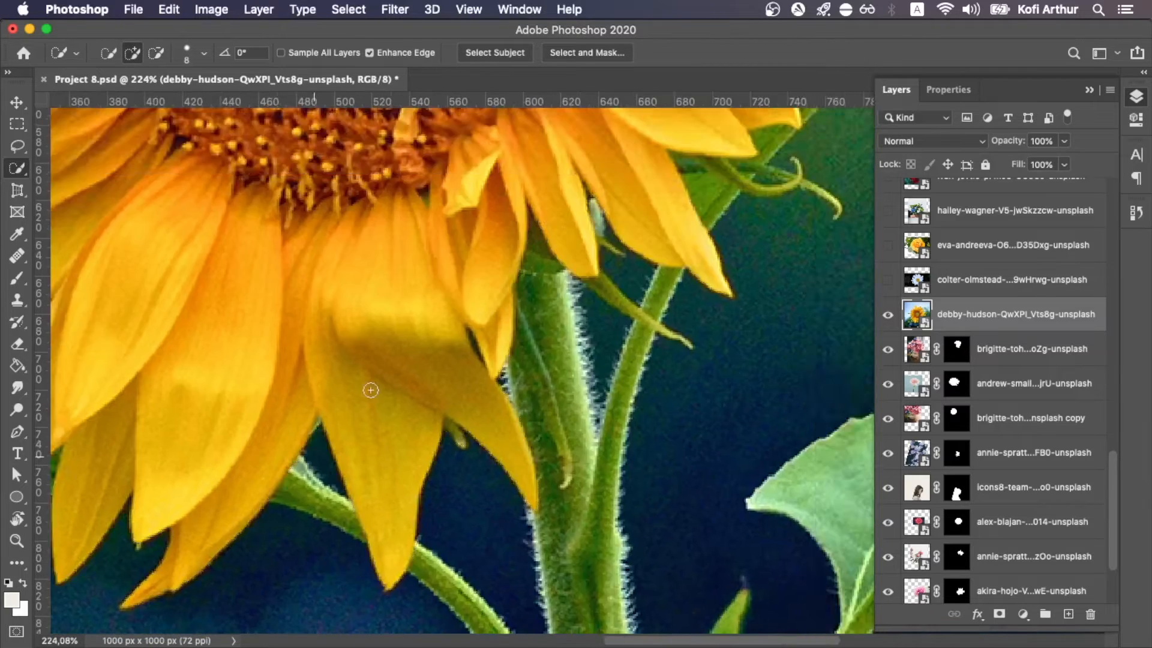
scroll(505, 337, down, 5)
Open the sunflower selection in Select and Mask and set Shift Edge to -30%
click(587, 52)
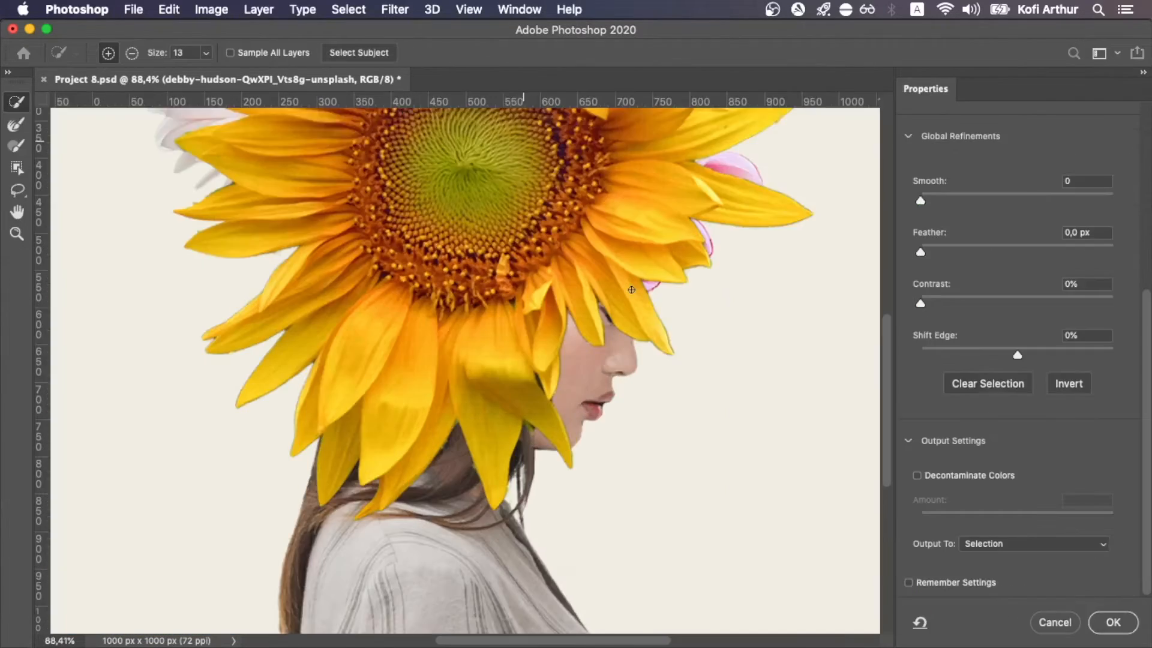
key(Down)
key(Down)
key(Down)
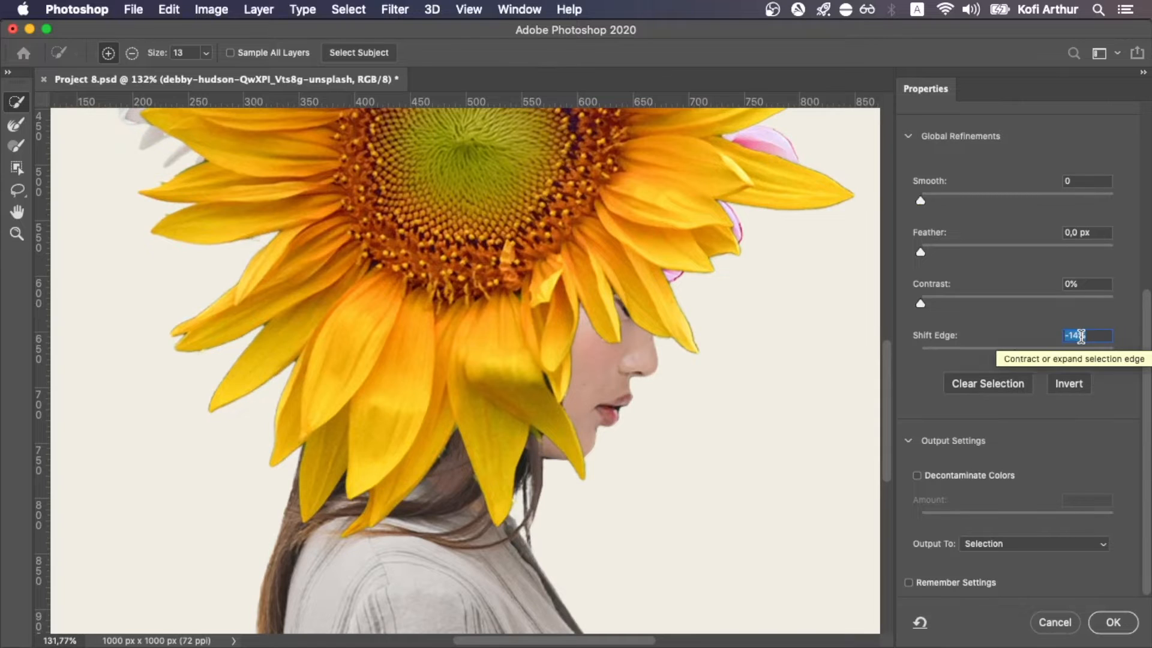
key(shift+Down)
key(shift+Down)
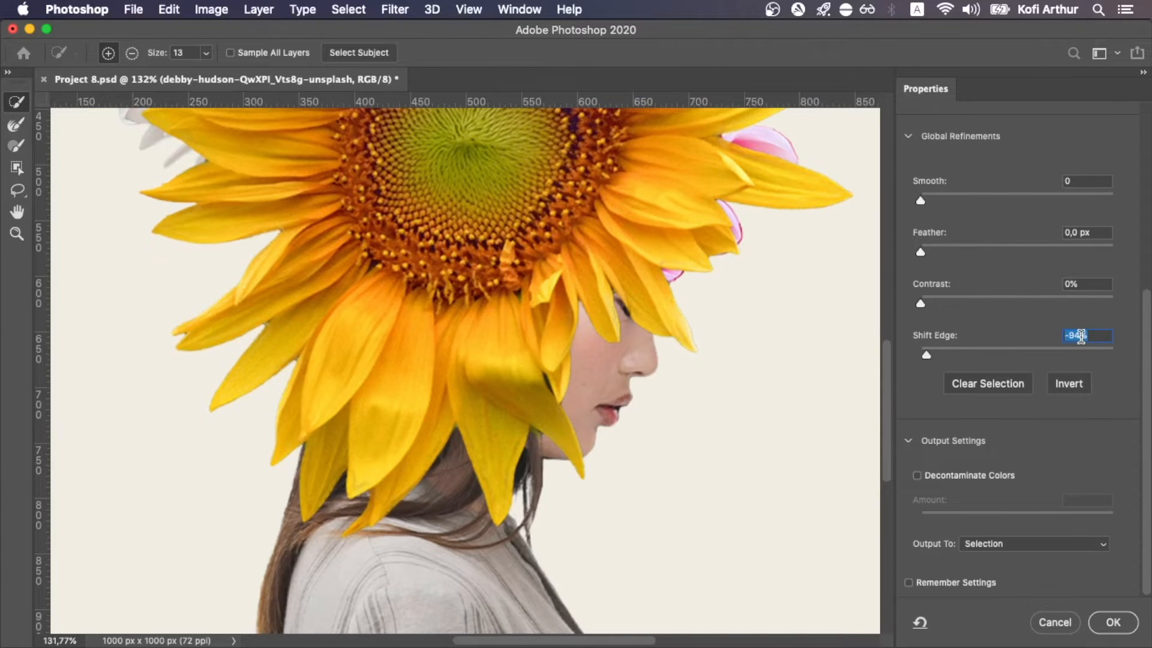
key(shift+Up)
key(shift+Up)
scroll(746, 275, up, 10)
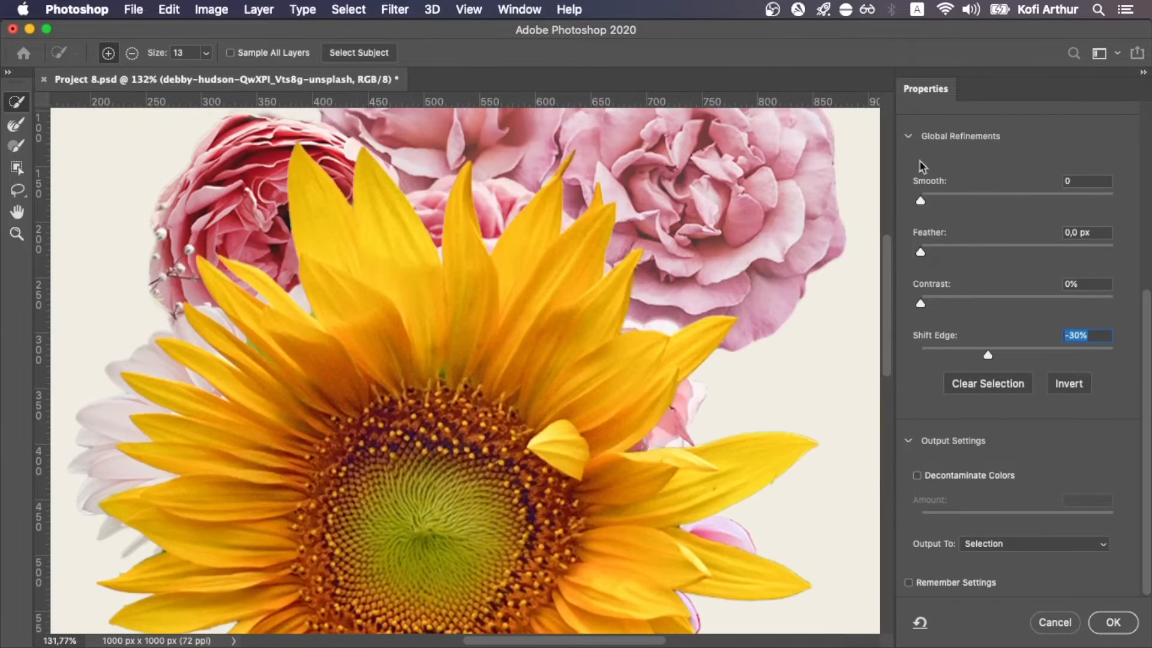
Try an edge contrast of 10% on the sunflower selection and return it to 0%
key(shift+Up)
scroll(827, 381, down, 5)
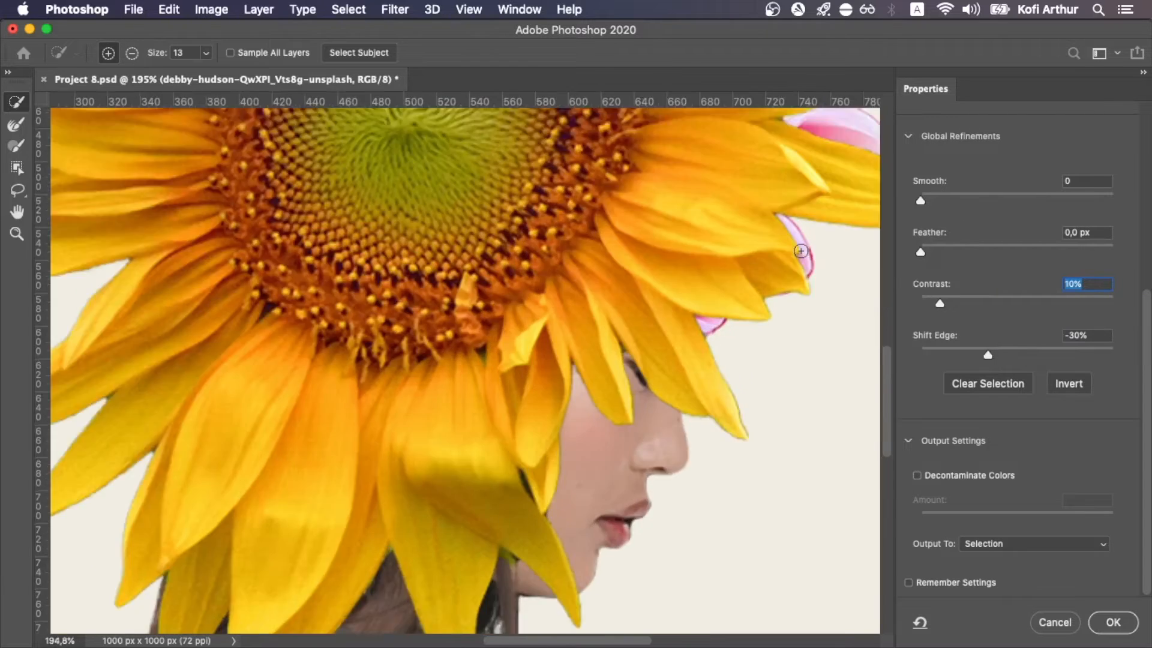
scroll(799, 250, up, 5)
key(shift+Down)
key(shift+Down)
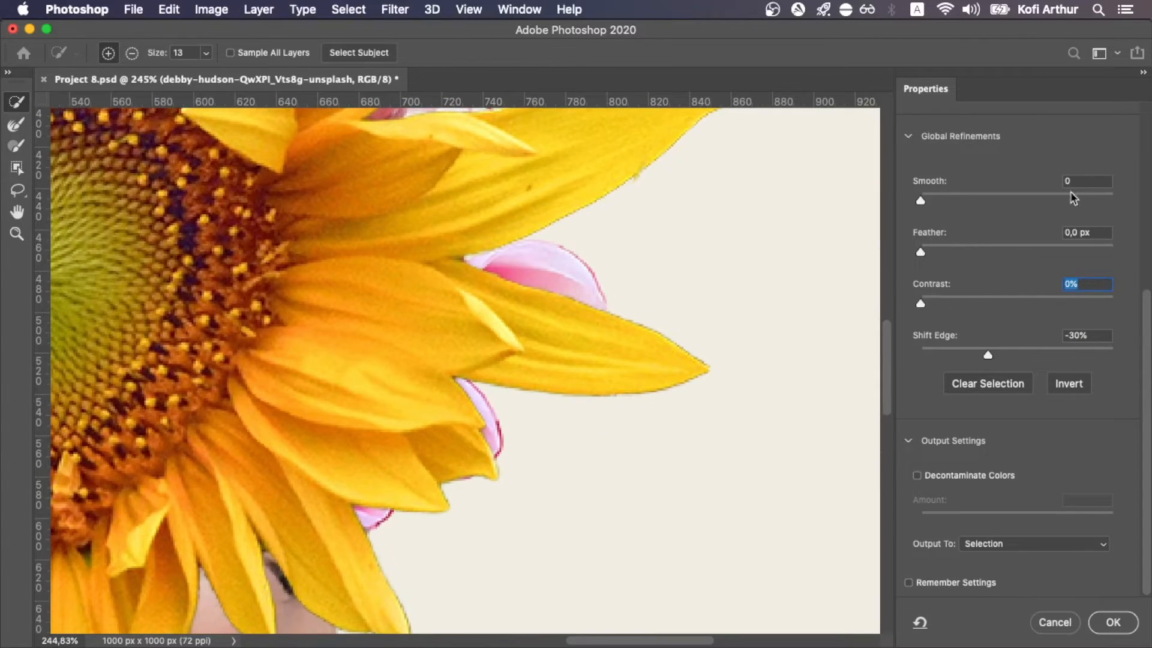
Set Smooth to 2 for the sunflower selection and apply the refinement
key(Up)
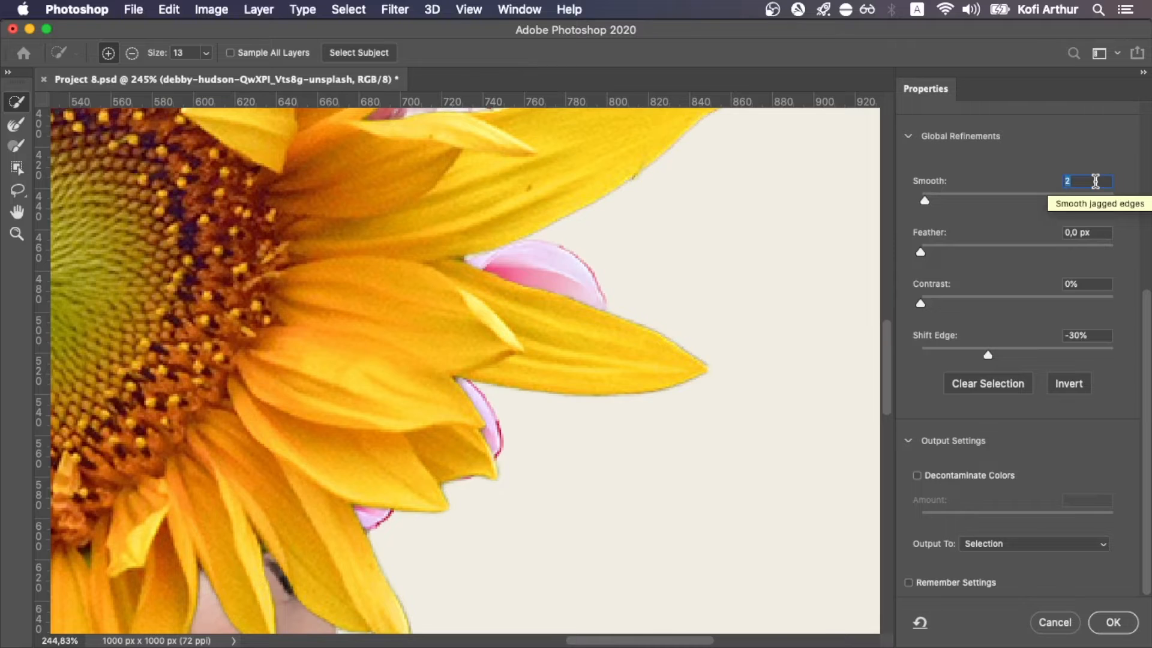
scroll(748, 283, down, 8)
click(1117, 619)
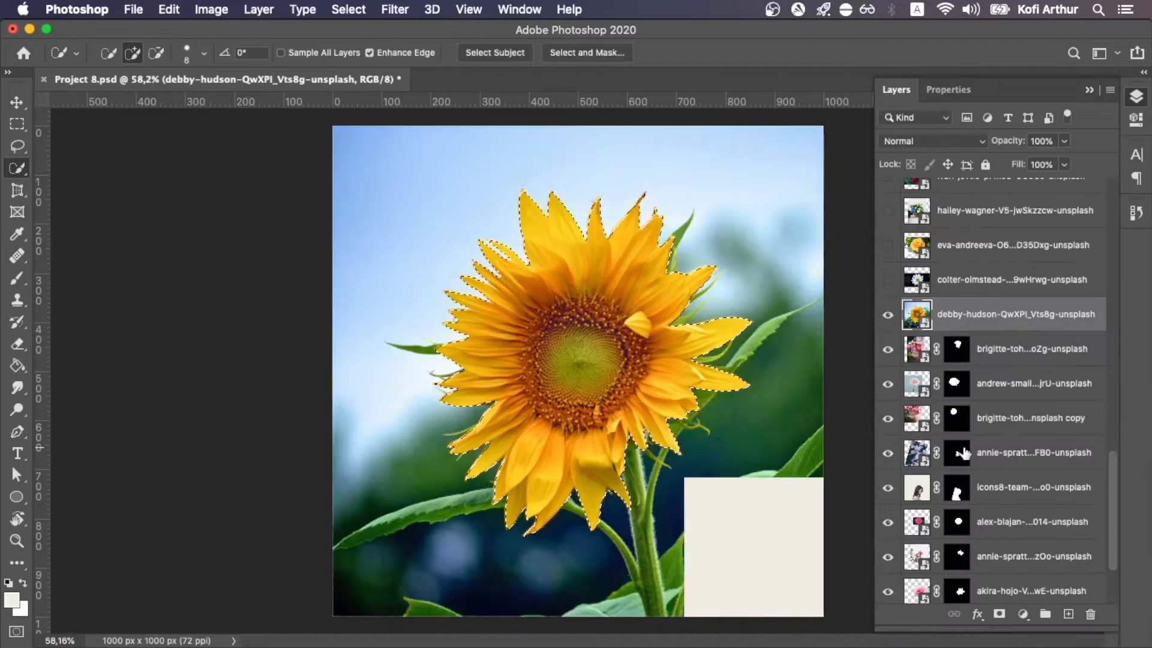
Mask the sunflower with the selection, then scale it to 60.79% and place it over the right side of the bouquet
key(v)
drag(664, 318, 743, 285)
key(super+t)
scroll(672, 264, down, 3)
drag(787, 219, 683, 323)
drag(598, 402, 655, 339)
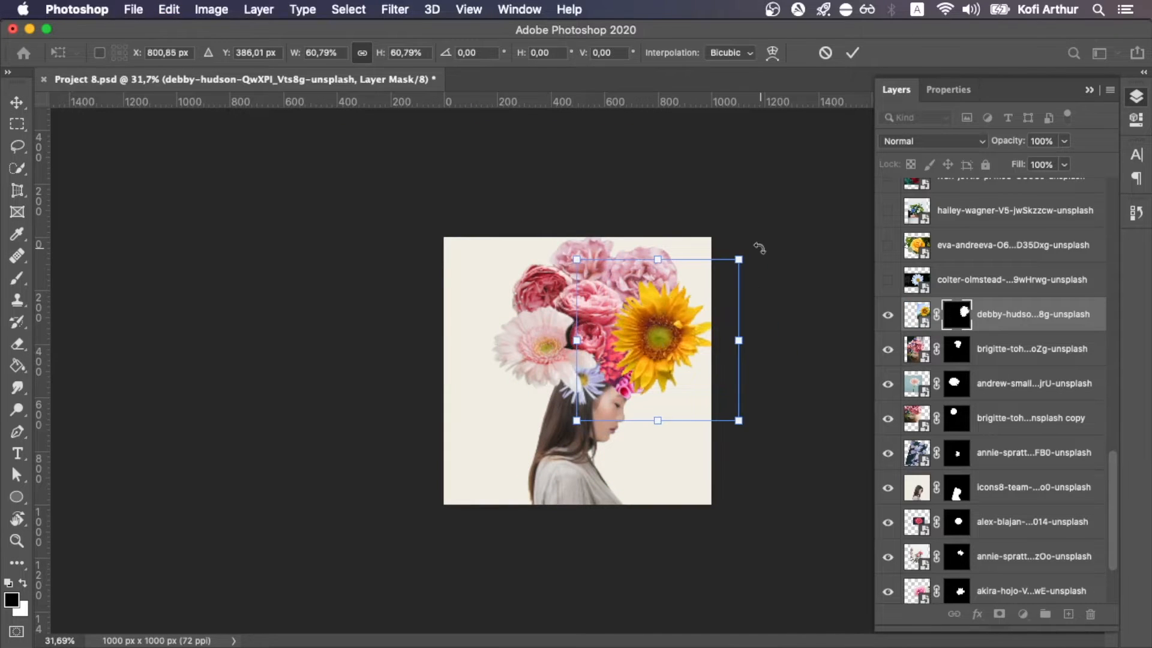
Rotate the sunflower to about 150.64°, nudge it slightly, and apply the transformation
drag(759, 248, 671, 429)
drag(655, 346, 655, 343)
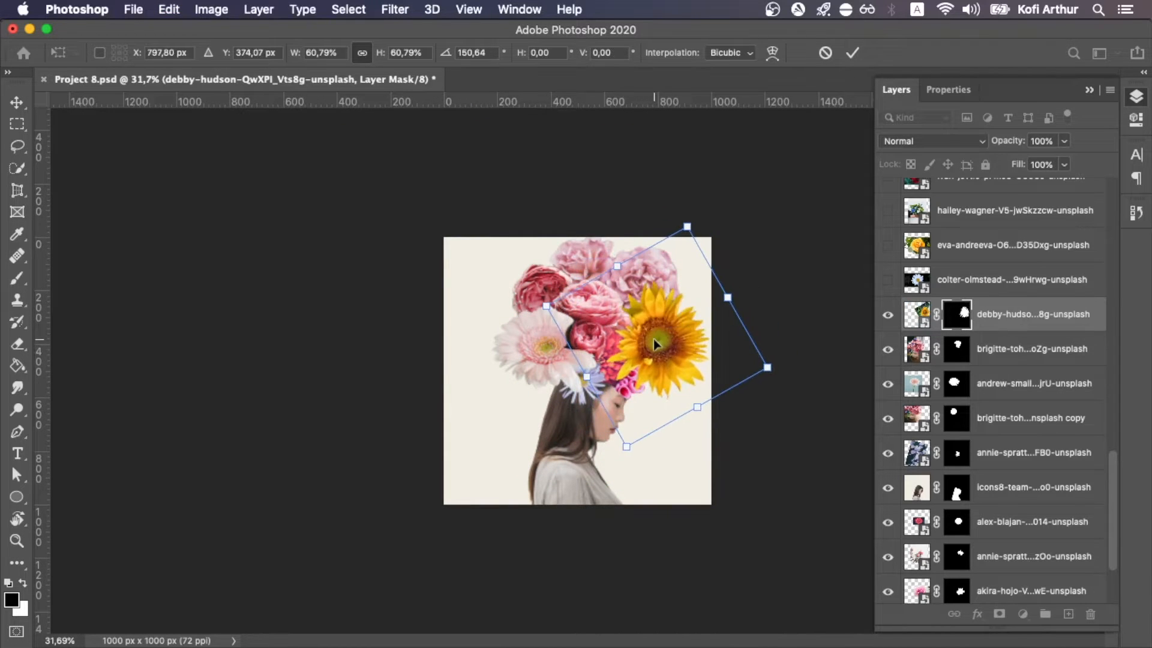
click(859, 52)
scroll(678, 242, up, 3)
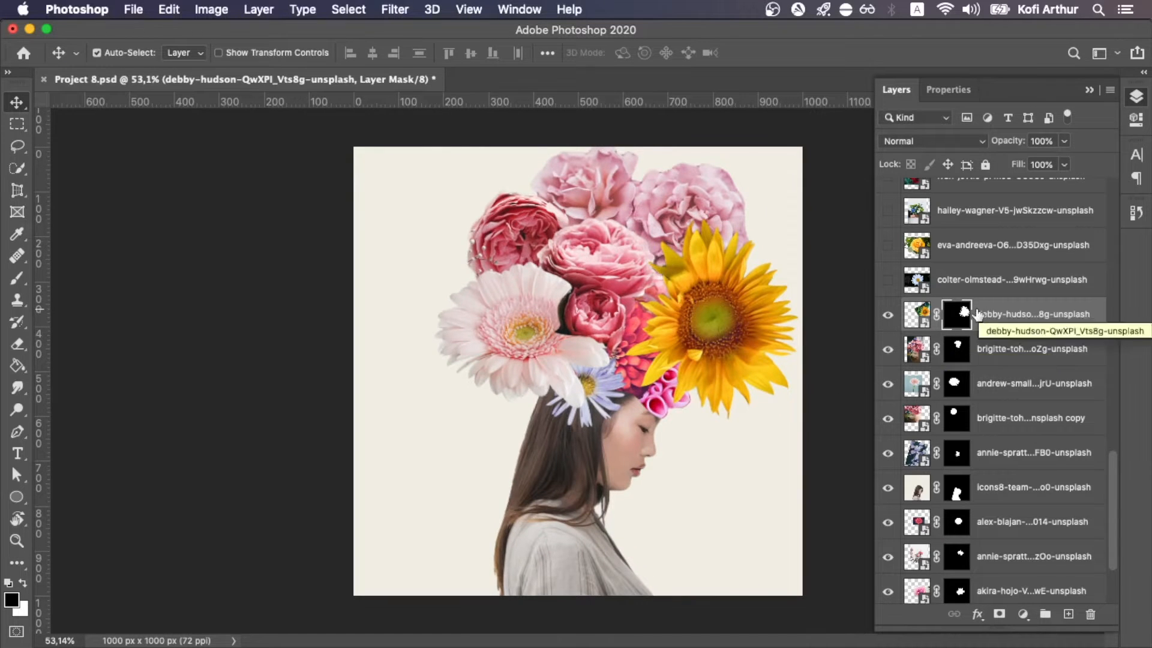
Place the debby-hudson sunflower layer beneath the alex-blajan layer and nudge the sunflower slightly left and down
drag(986, 314, 994, 447)
drag(714, 338, 705, 341)
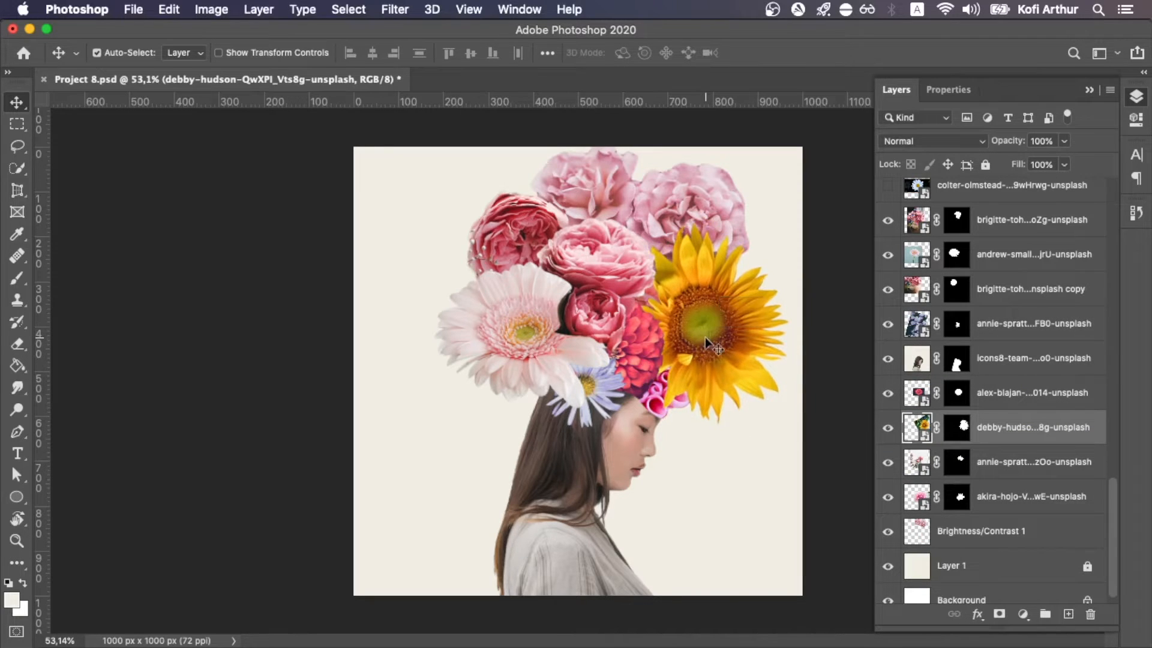
scroll(746, 346, down, 3)
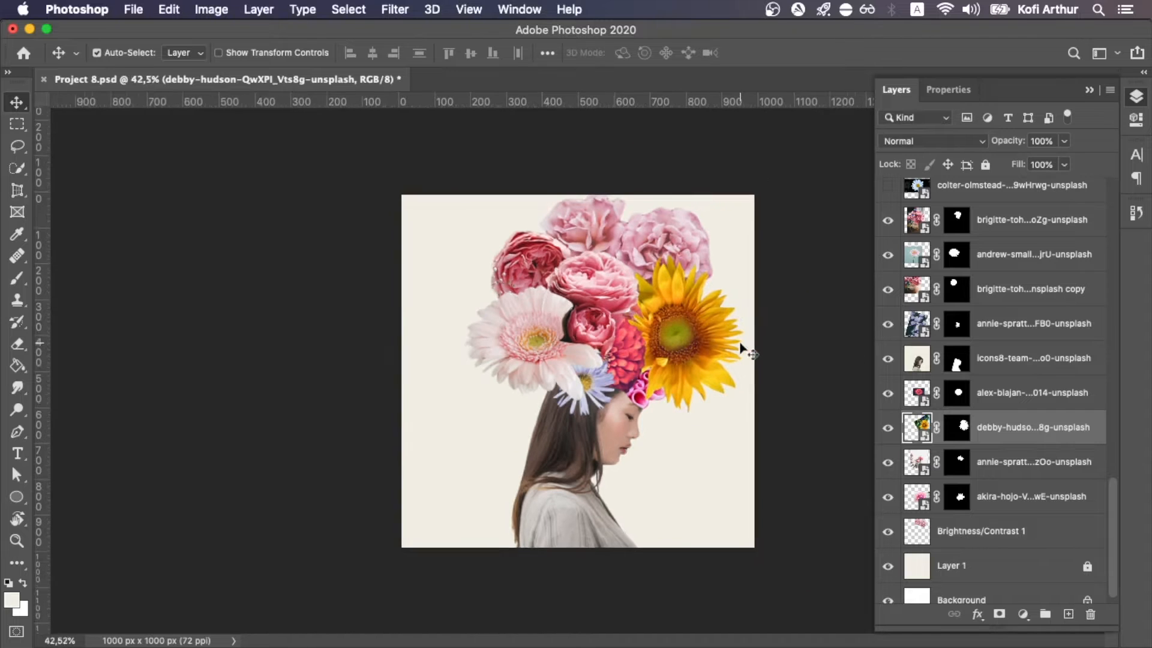
scroll(746, 347, up, 2)
Move the eva-andreeva yellow rose layer below the colter-olmstead layer and show it
scroll(924, 312, up, 5)
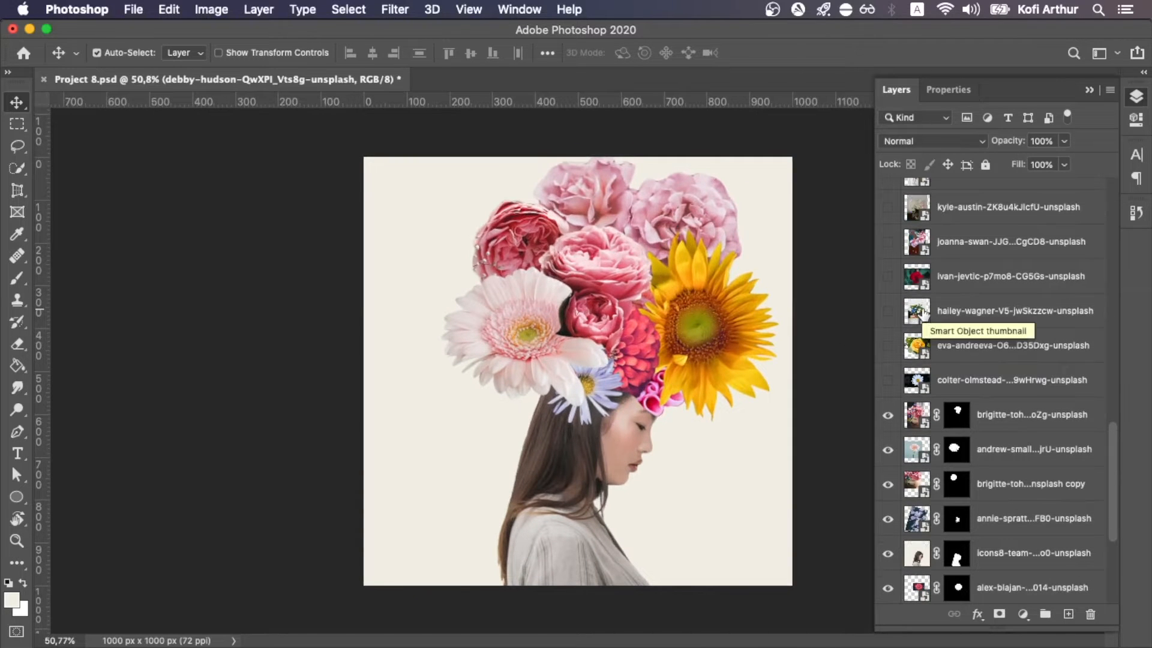
drag(917, 347, 954, 390)
click(888, 382)
Select the whole yellow rose with the Quick Selection tool using a 60 px brush
scroll(600, 360, up, 3)
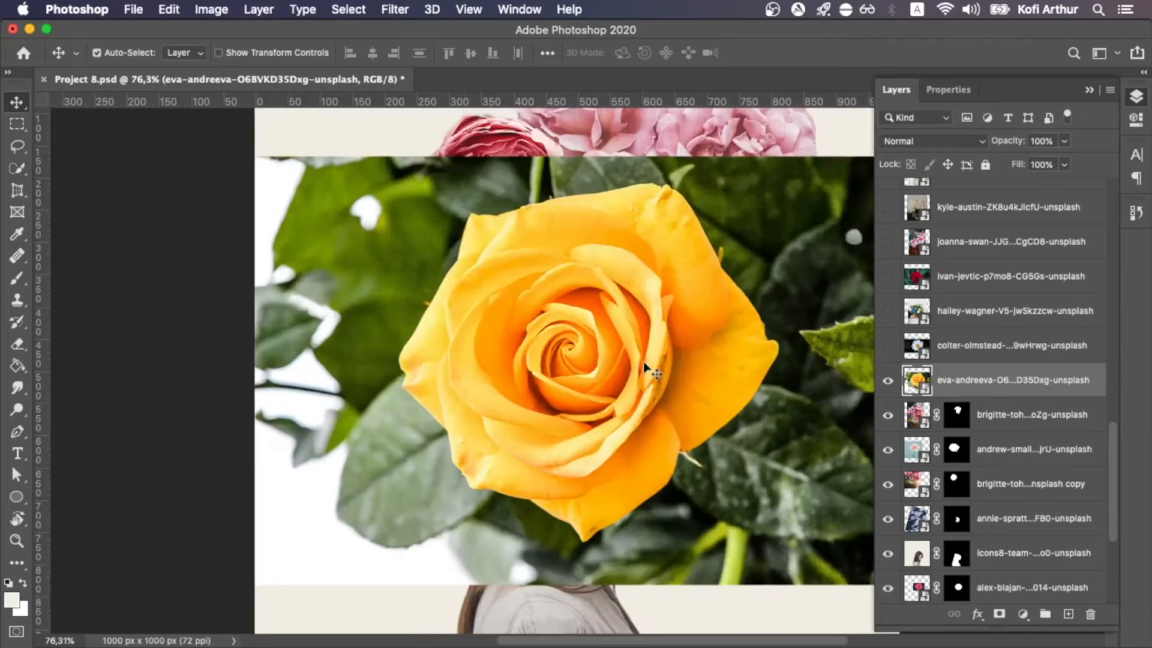
key(w)
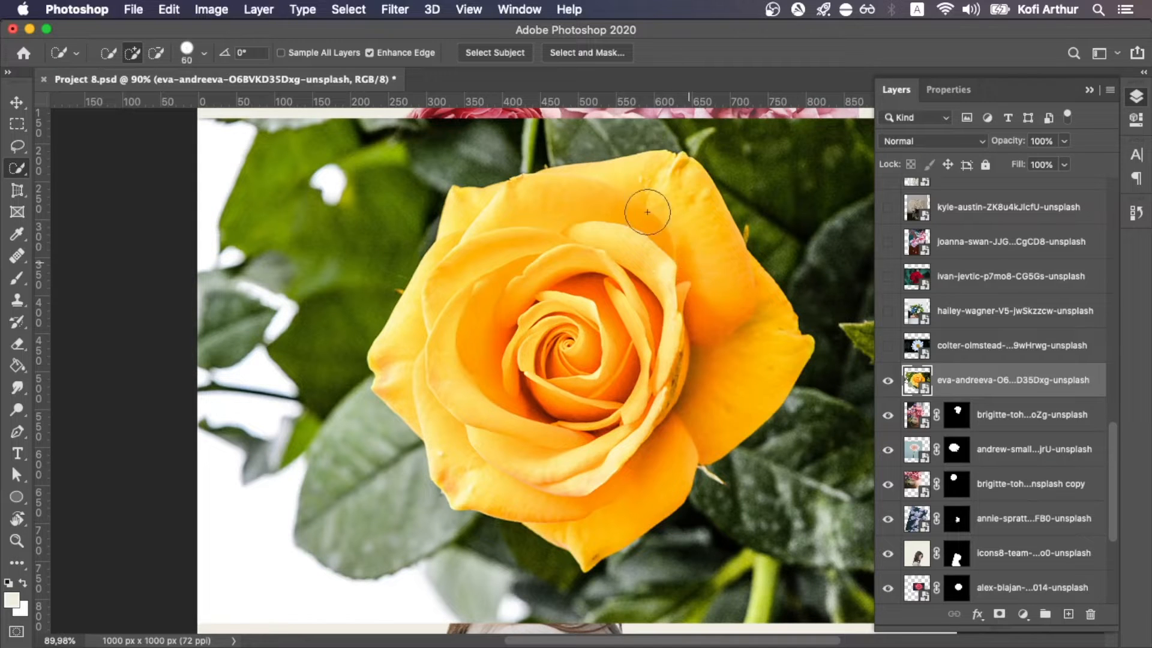
mouse_move(648, 211)
mouse_down()
mouse_move(515, 469)
mouse_move(672, 440)
mouse_move(695, 256)
mouse_move(657, 220)
mouse_up()
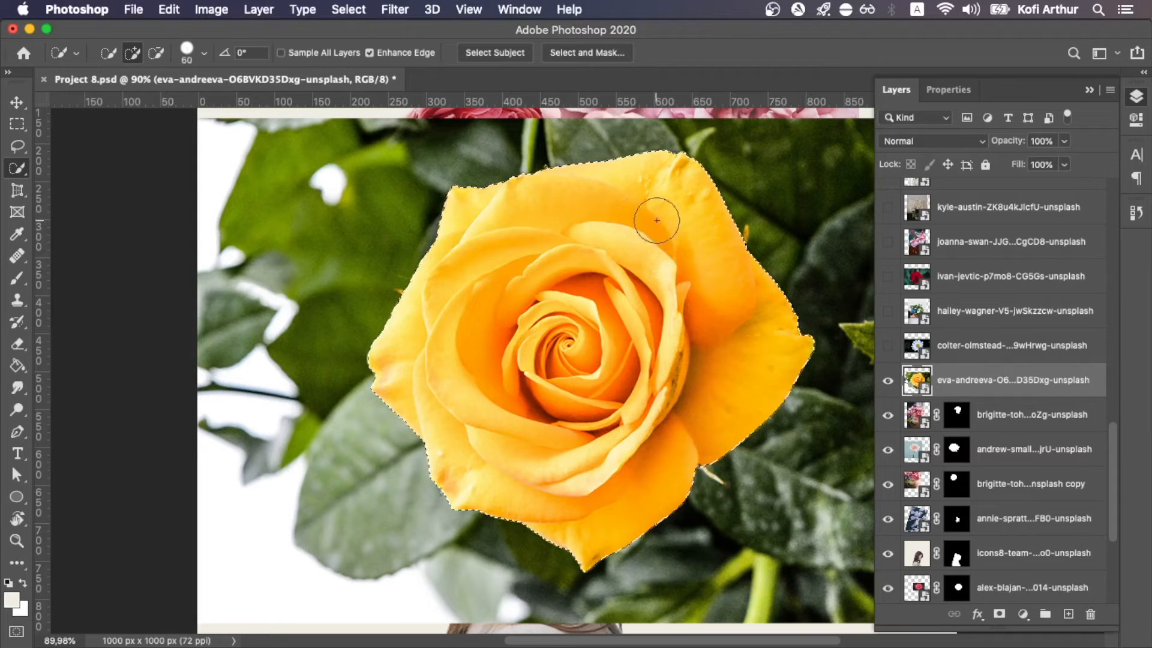
Refine the yellow rose selection in Select and Mask with Smooth 2 and add it as the layer's mask
click(587, 52)
scroll(566, 360, up, 5)
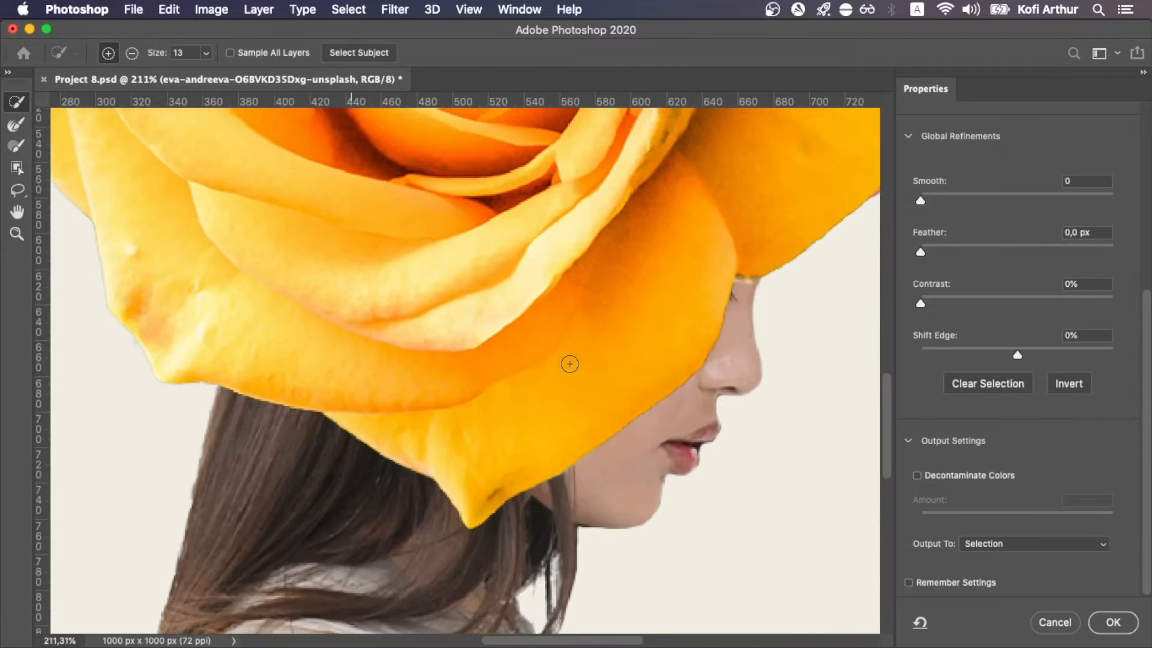
scroll(570, 364, down, 2)
key(Up)
key(Up)
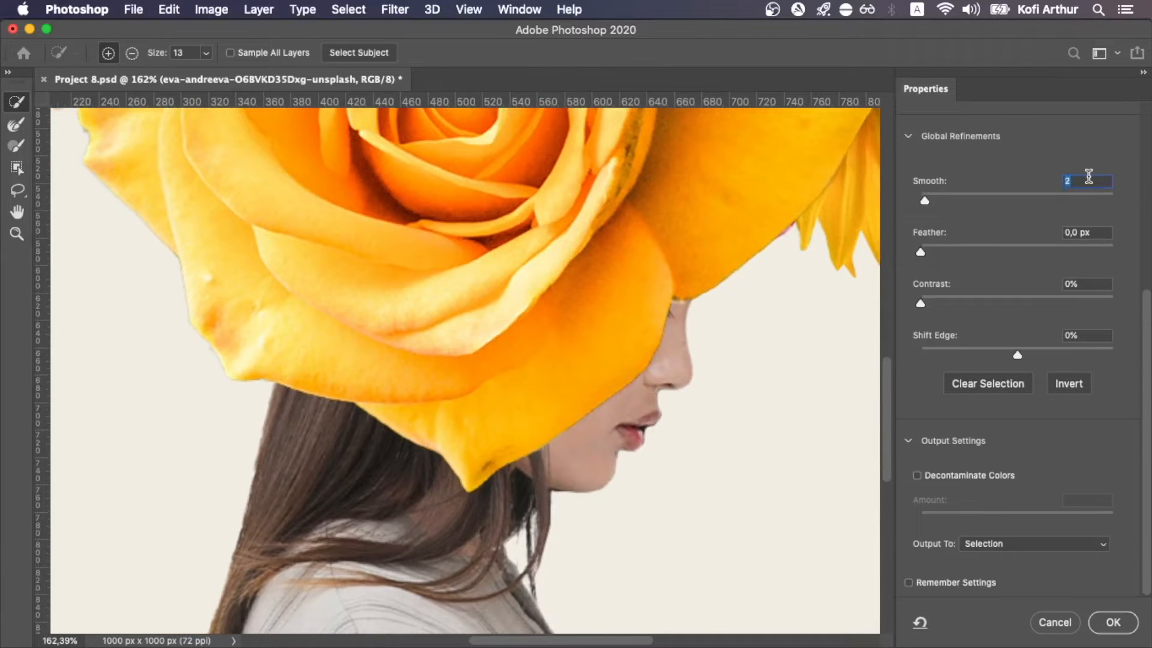
click(1113, 622)
click(999, 613)
Scale the yellow rose to 50.82% and place it at the bouquet's upper left, above the pink gerbera
scroll(682, 336, down, 6)
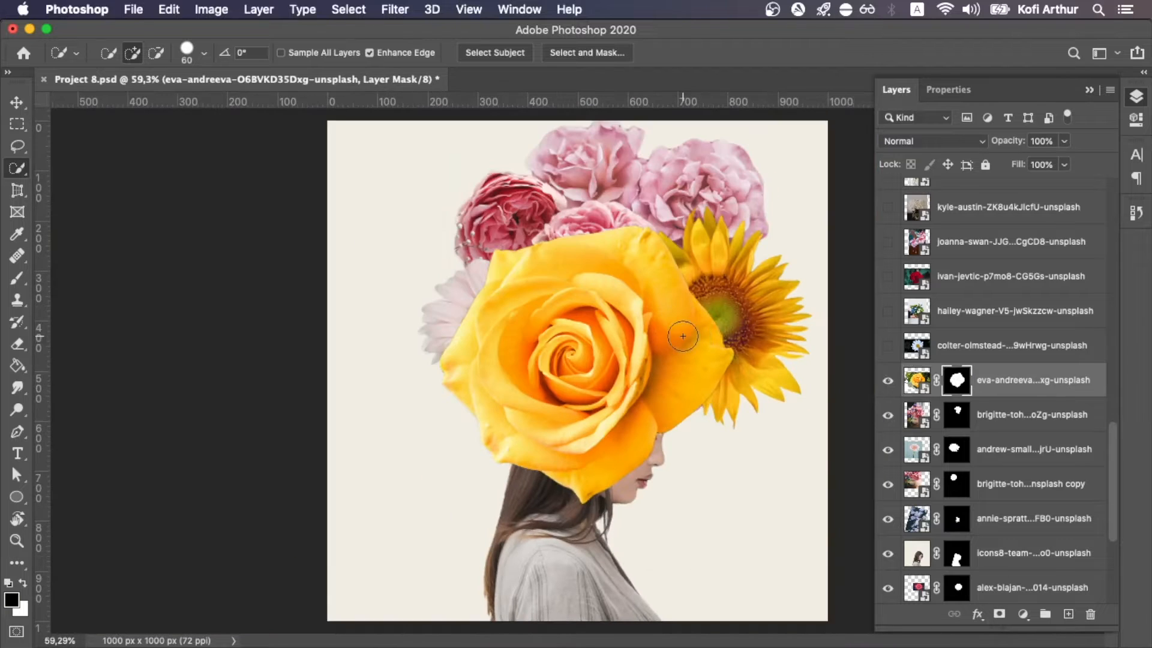
key(v)
key(F7)
drag(626, 312, 572, 314)
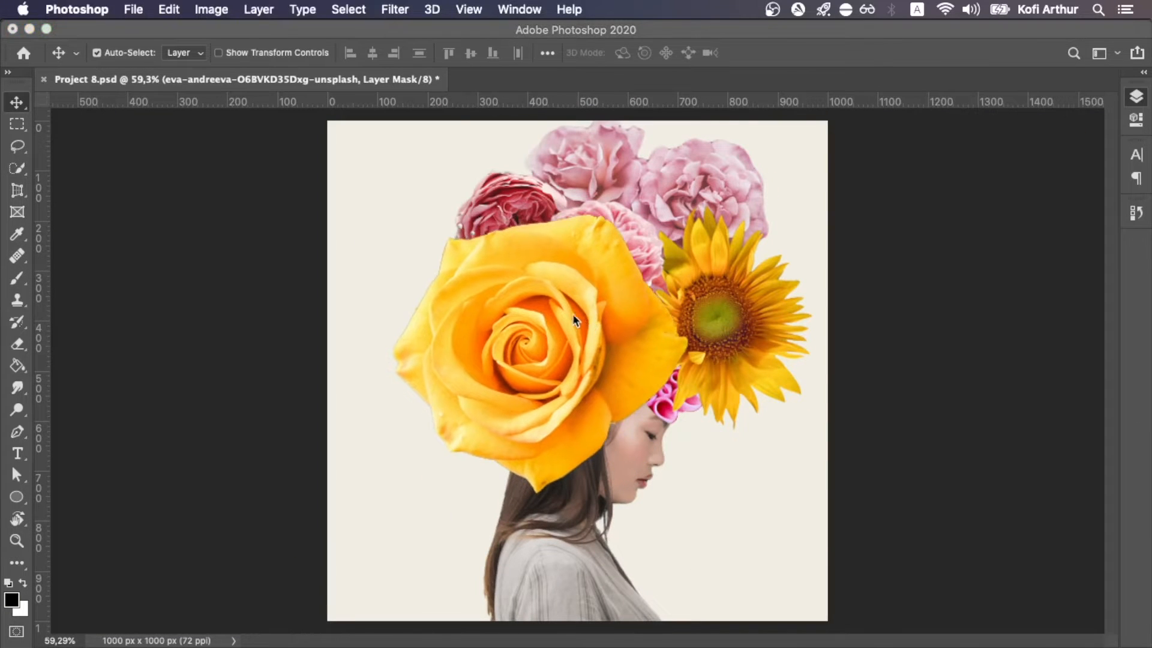
key(F7)
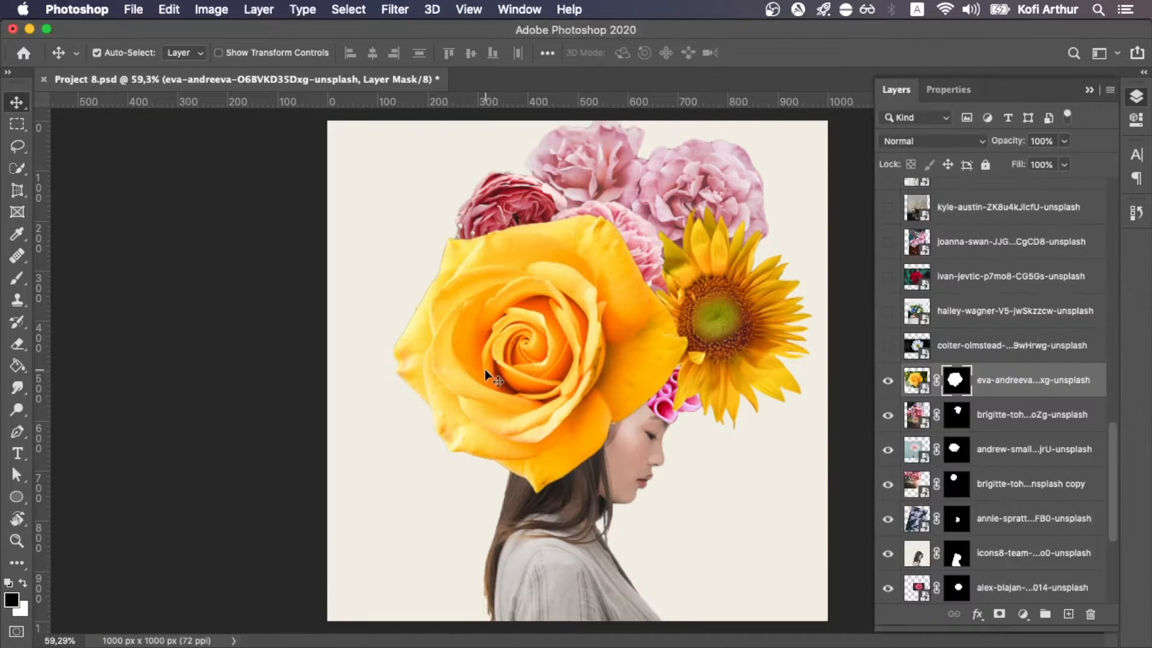
key(ctrl+t)
drag(789, 193, 531, 355)
drag(402, 402, 442, 209)
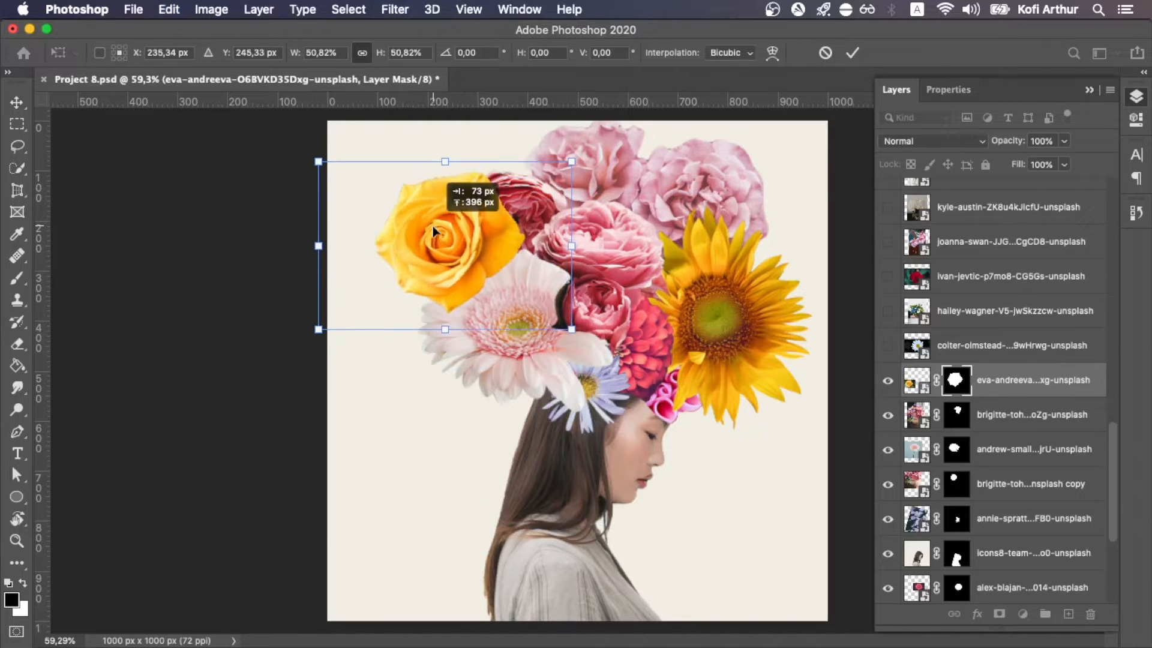
click(849, 53)
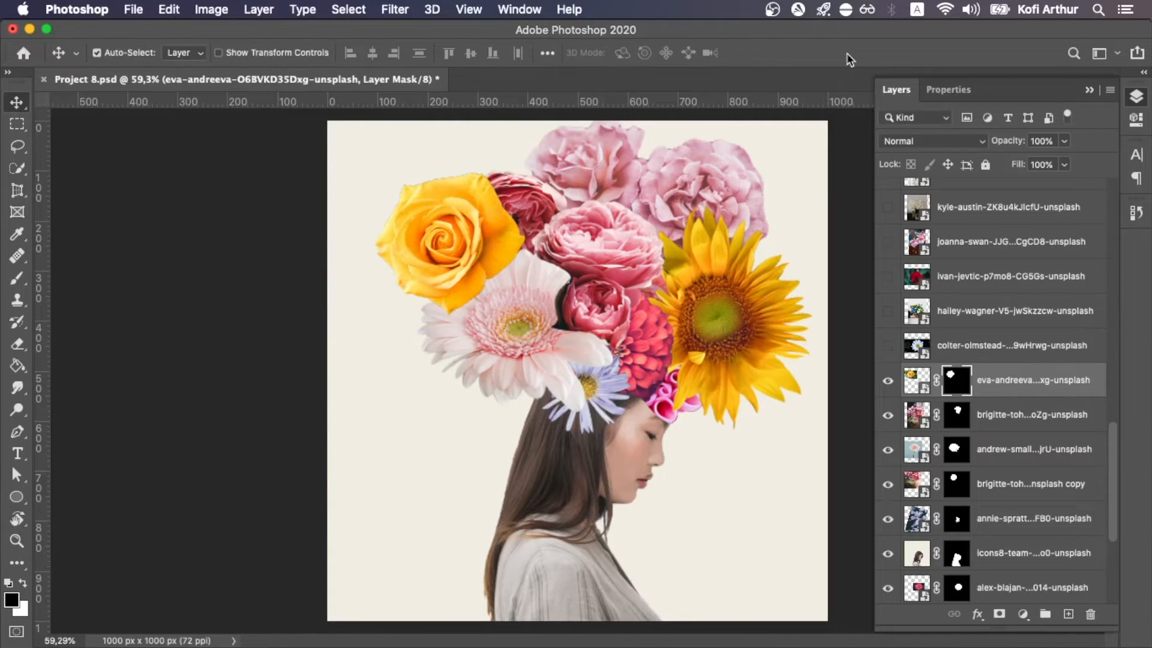
Move the yellow rose layer beneath the andrew-small gerbera layer and load the rose's mask as a selection
drag(948, 393, 971, 474)
scroll(474, 225, up, 10)
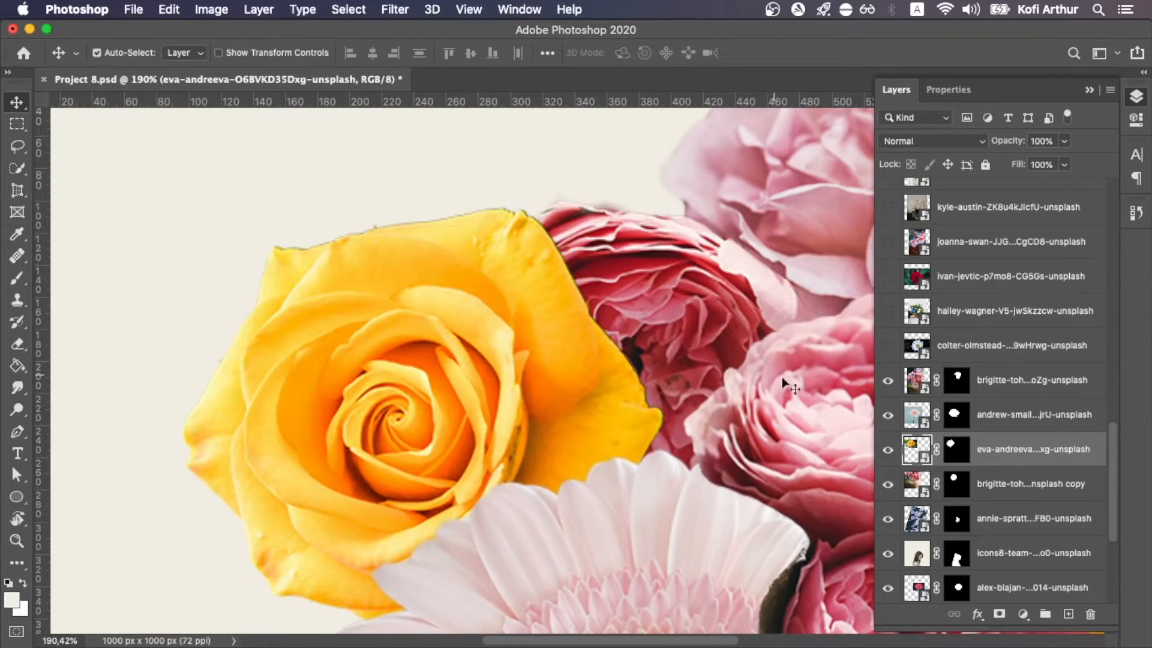
click(960, 455)
super+click(959, 456)
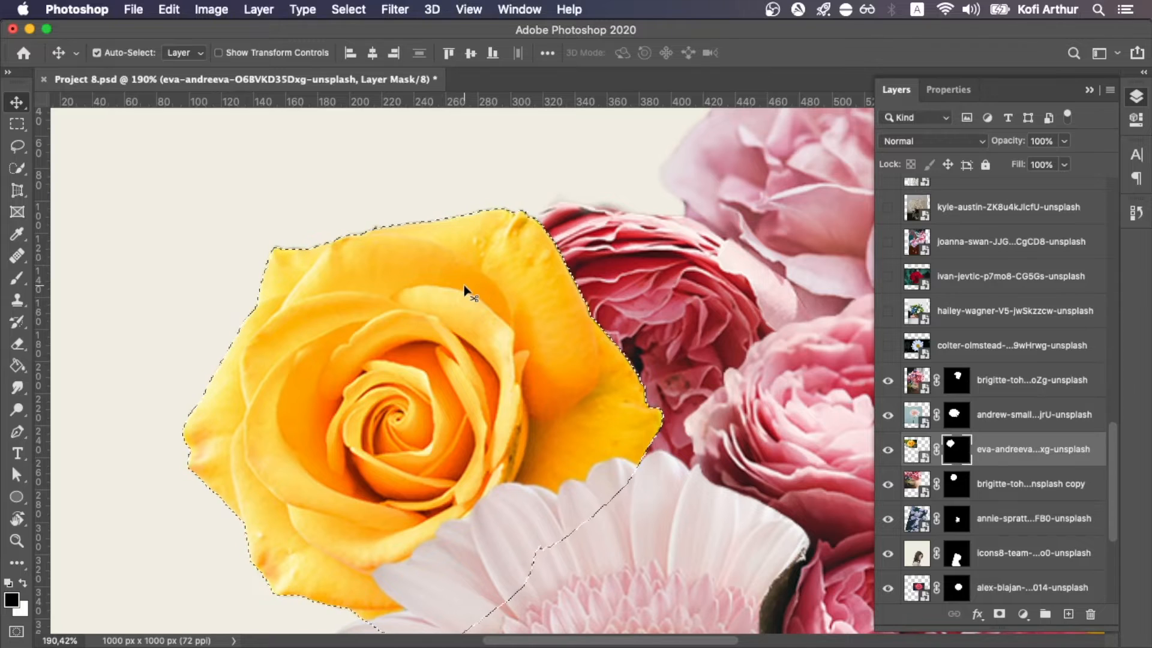
Contract the yellow rose selection with a negative Shift Edge in Select and Mask and apply it
key(w)
key(alt+super+r)
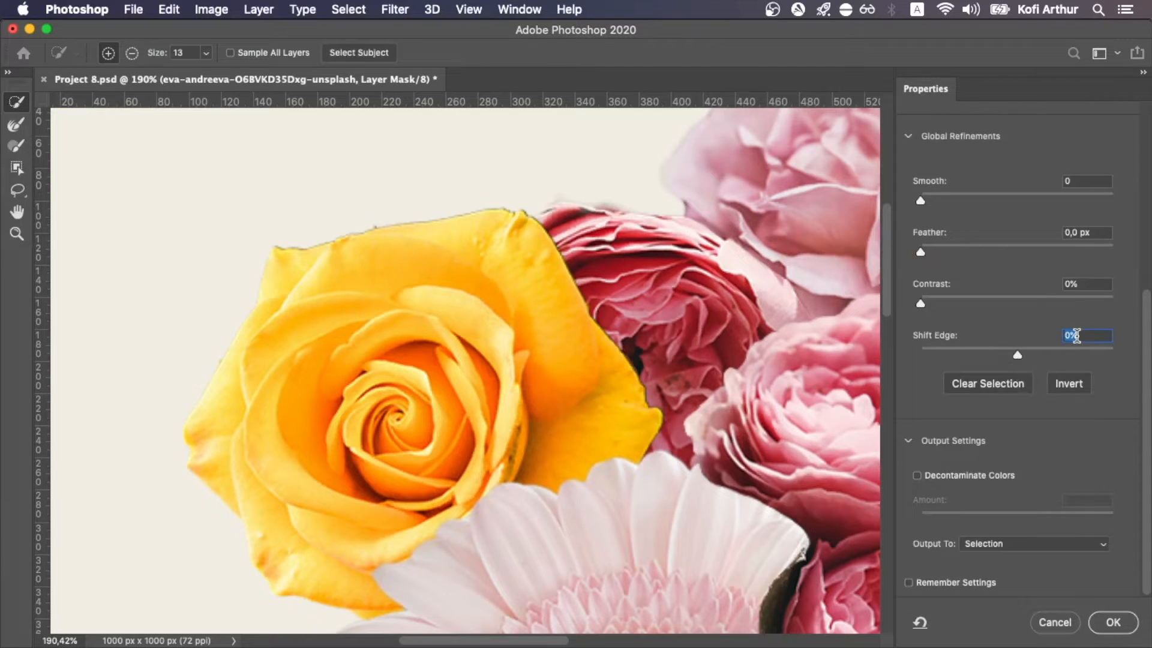
key(Down)
key(Down)
key(Down)
key(Down)
key(Down)
key(Down)
key(Down)
key(Down)
click(1111, 621)
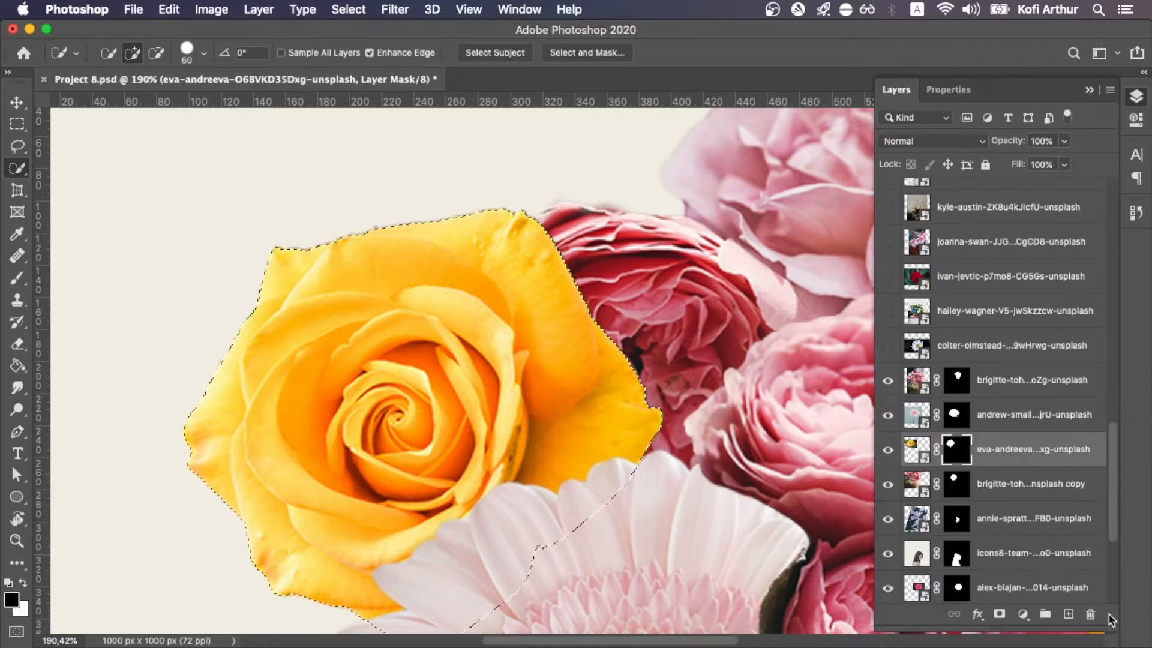
Switch to the Brush tool at 45 px on the yellow rose's mask and clear the selection
key(b)
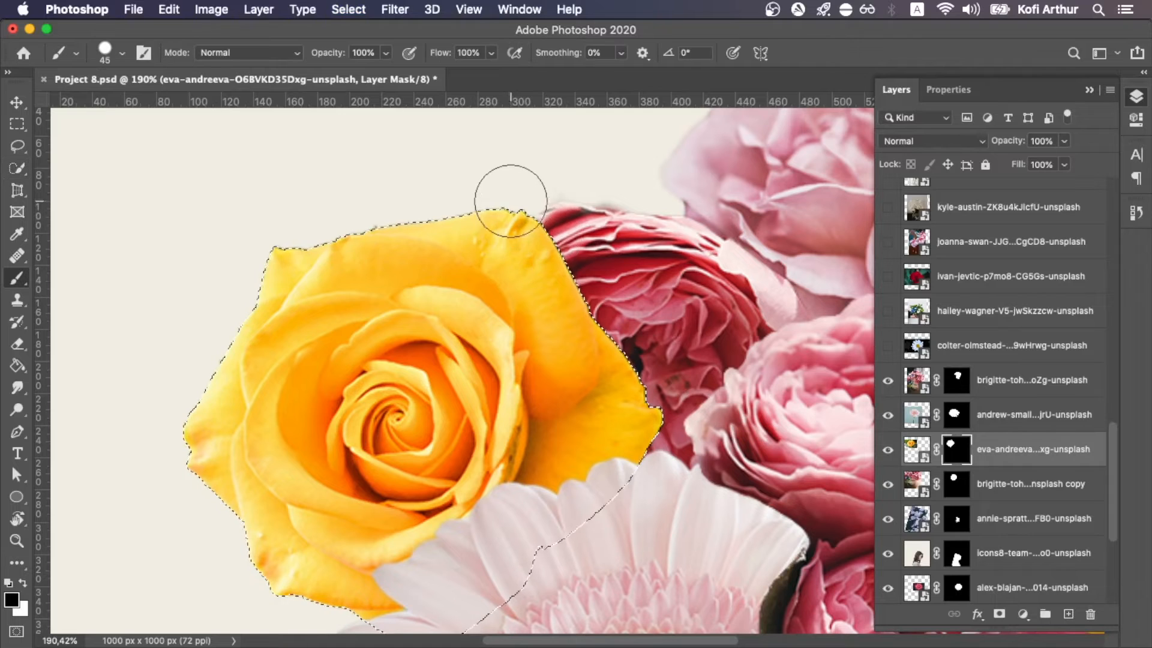
key(super+d)
scroll(528, 164, down, 5)
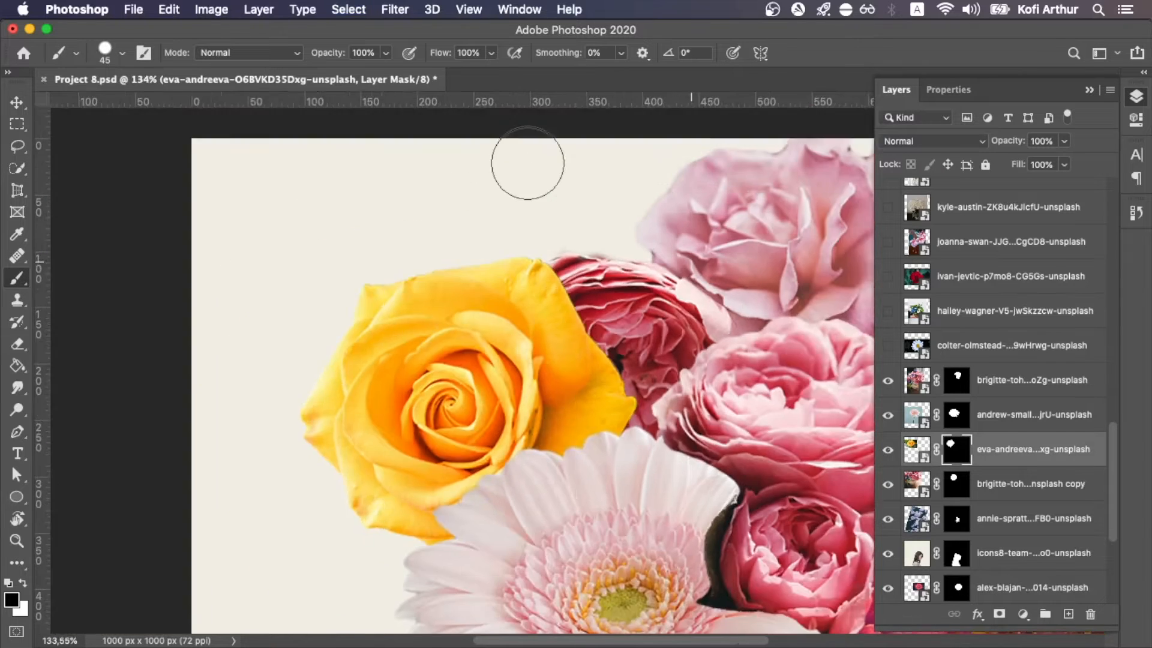
Move the ivan-jevtic red rose layer directly above the masked brigitte-toh...oZg layer and make it visible
scroll(542, 329, up, 5)
scroll(541, 330, down, 5)
scroll(593, 315, up, 3)
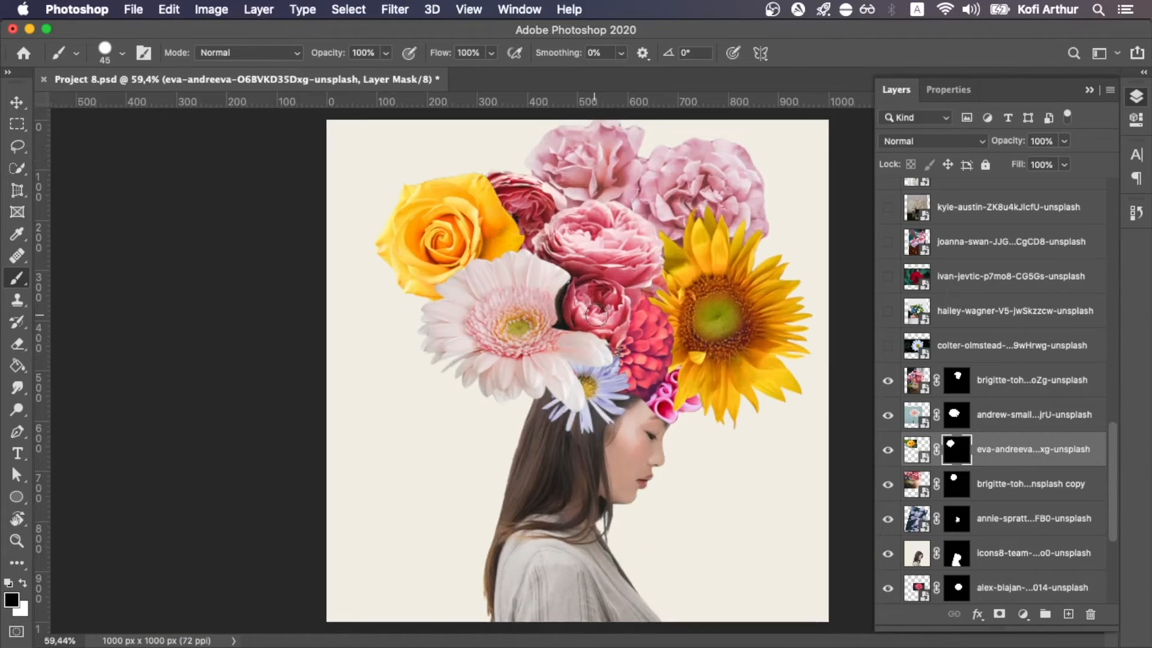
drag(937, 344, 937, 359)
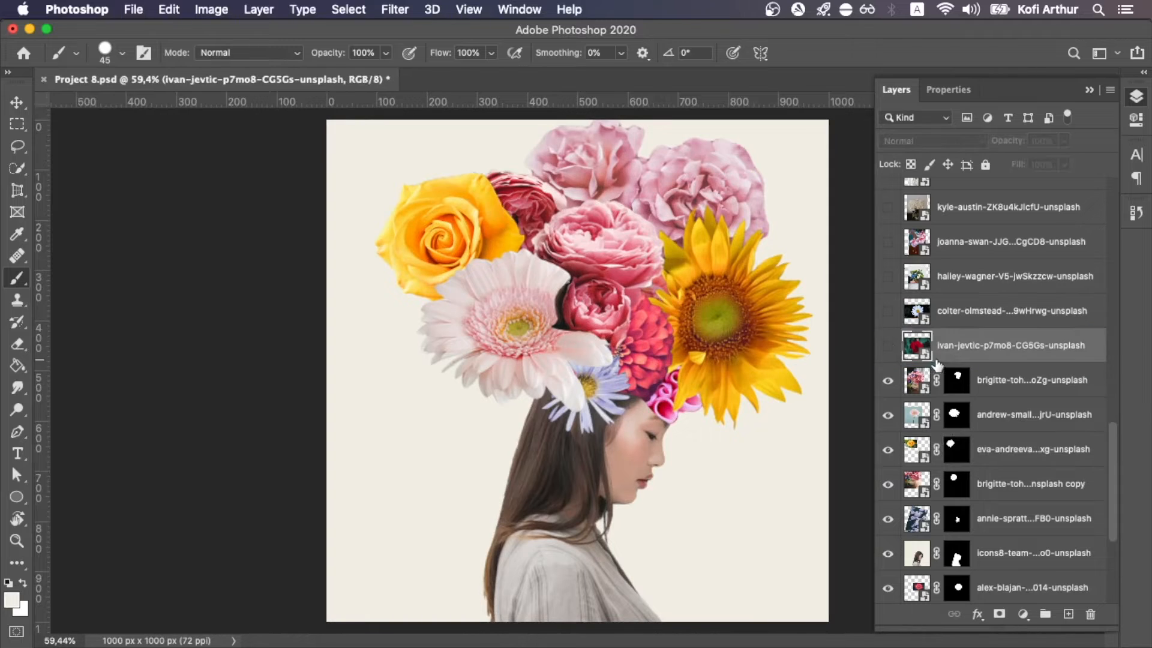
click(887, 345)
Select the whole red rose with the Quick Selection tool and mask out its green background
scroll(571, 318, up, 3)
key(w)
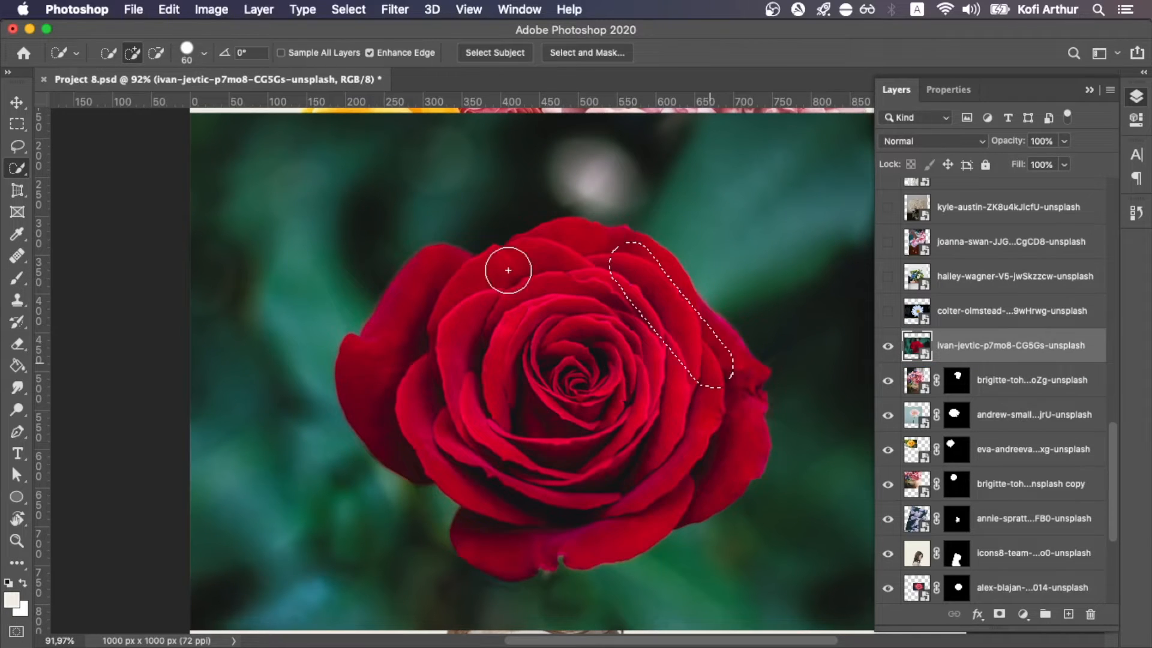
mouse_move(472, 467)
mouse_down()
mouse_move(553, 515)
mouse_move(642, 432)
mouse_up()
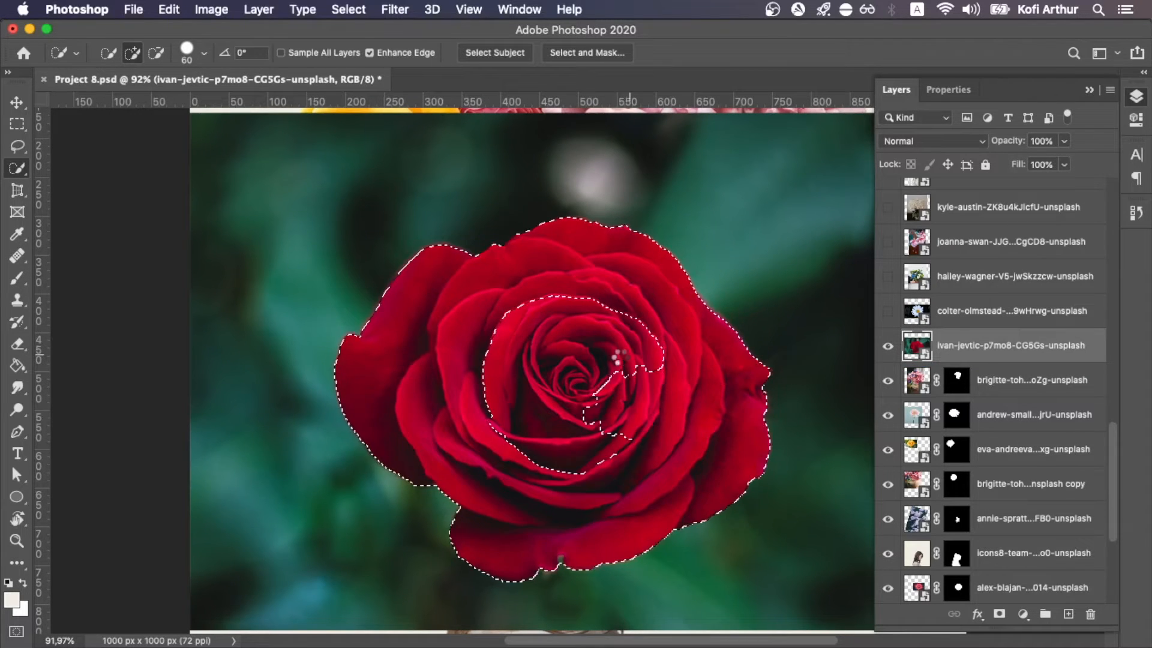
drag(571, 398, 597, 377)
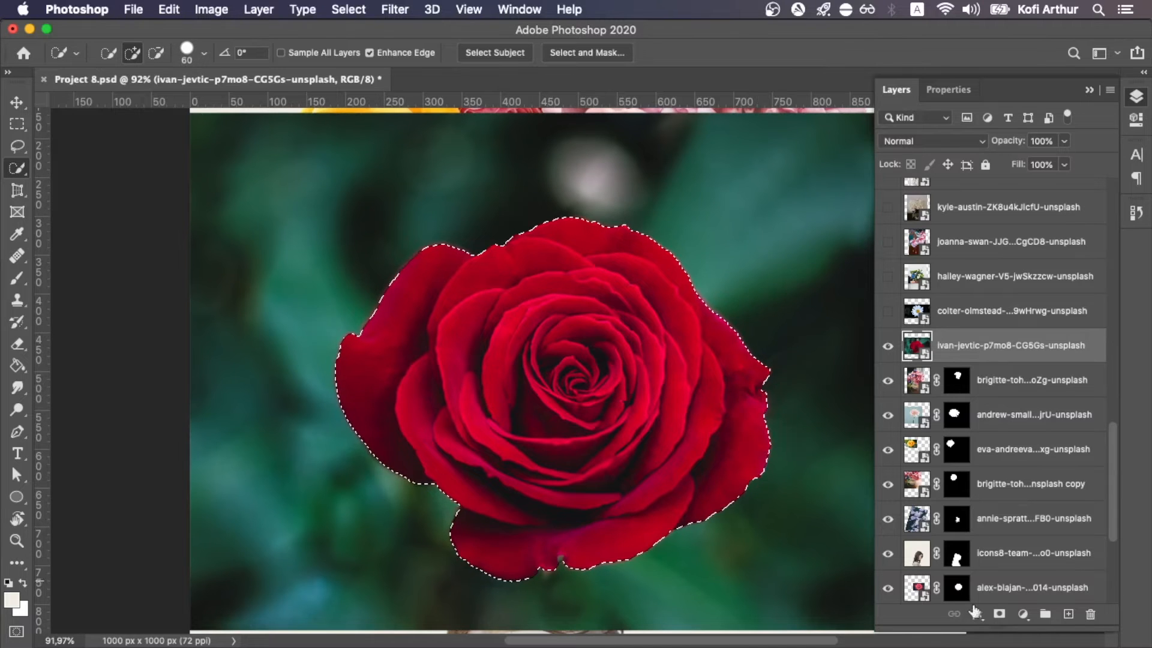
click(998, 612)
Move the red rose to the canvas's upper left and place its layer beneath the eva-andreeva yellow rose layer
key(v)
drag(614, 362, 457, 114)
scroll(526, 255, down, 5)
drag(996, 357, 996, 455)
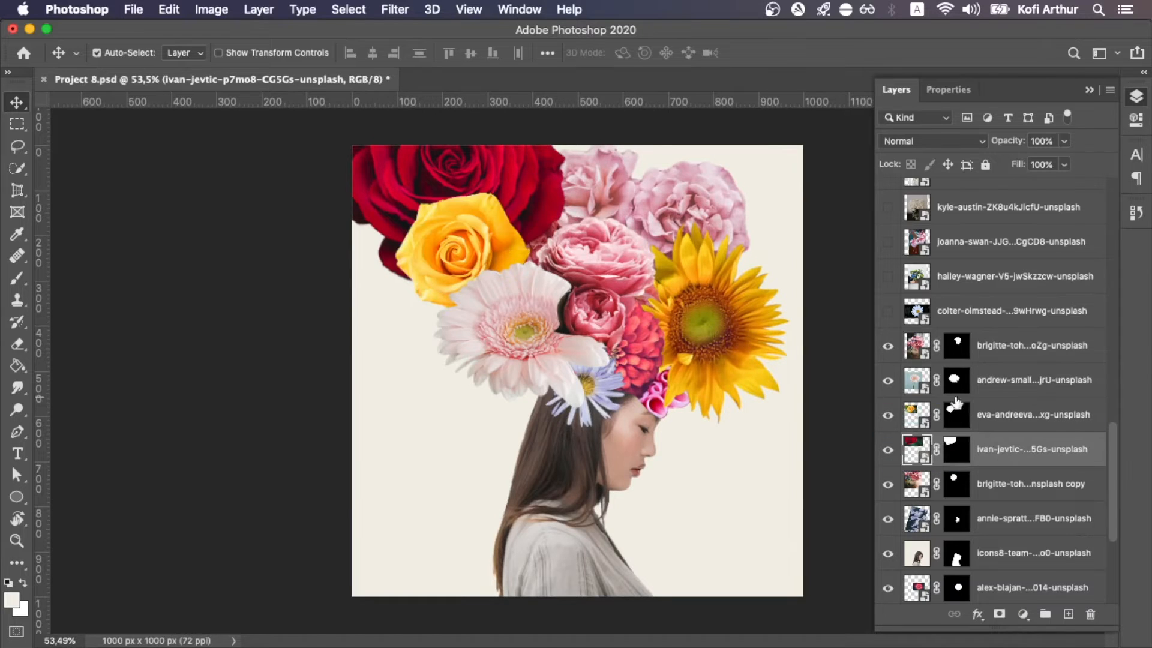
Move the red rose to the canvas's upper right and send its layer beneath the Brightness/Contrast 1 layer
drag(462, 176, 798, 185)
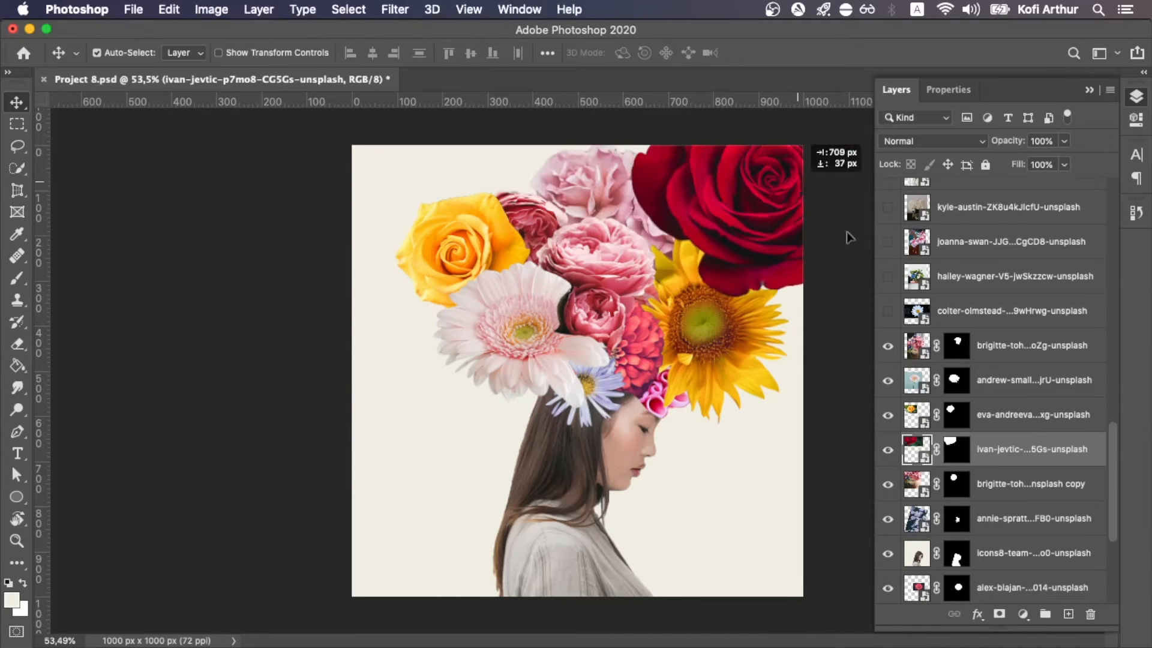
drag(1026, 450, 993, 566)
drag(744, 195, 776, 231)
scroll(1104, 539, down, 5)
drag(1002, 403, 984, 591)
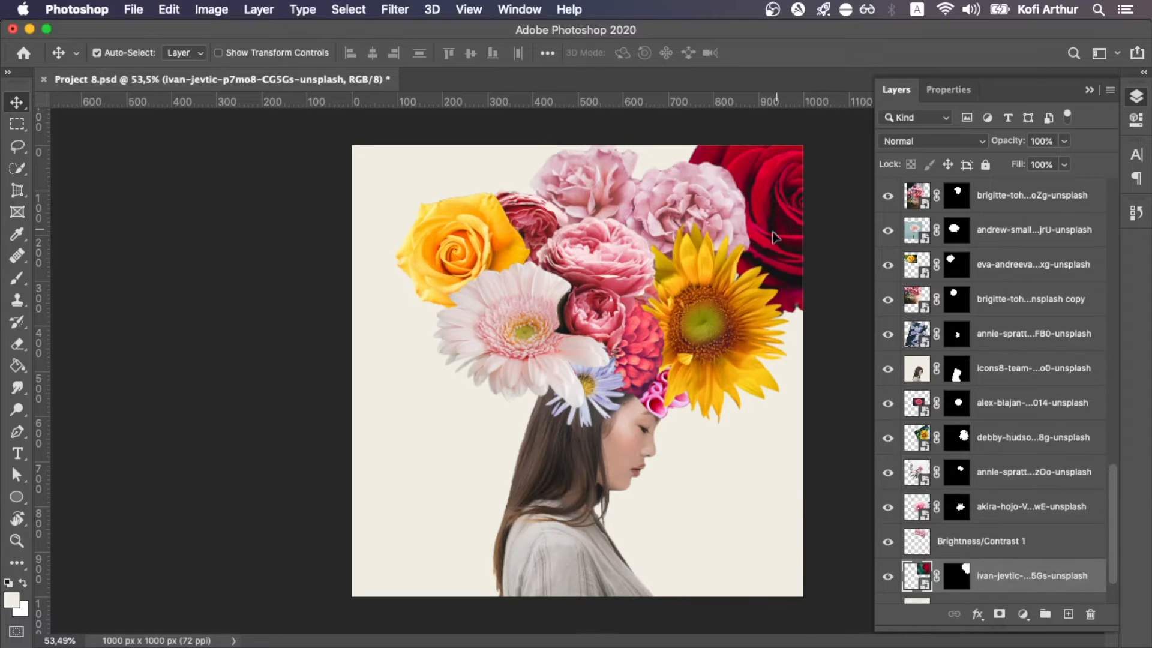
Place the red rose in the canvas's upper-left corner, behind the yellow rose
drag(781, 220, 429, 157)
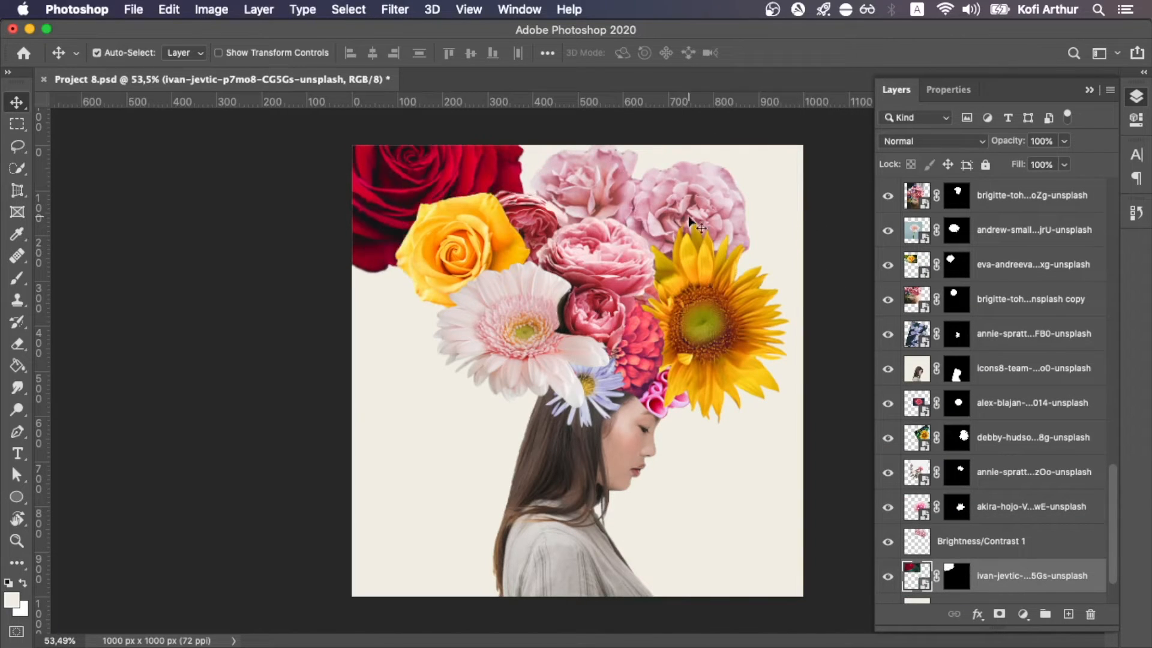
drag(394, 199, 377, 220)
Move the paul-zoetemeijer orange daisy layer directly above the masked brigitte-toh...oZg layer and make it visible
drag(1111, 528, 1104, 410)
scroll(1103, 410, down, 1)
drag(1002, 231, 986, 541)
click(888, 541)
Select the central orange daisy's petals and centre with the Quick Selection tool at 60 px
scroll(611, 357, up, 4)
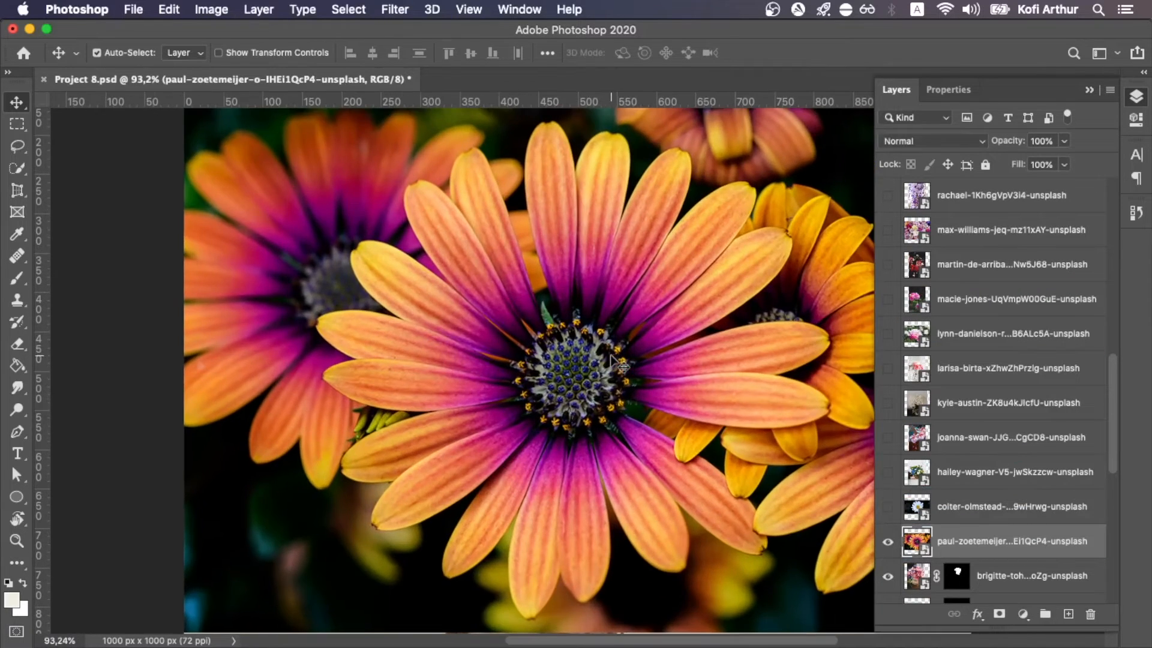
key(w)
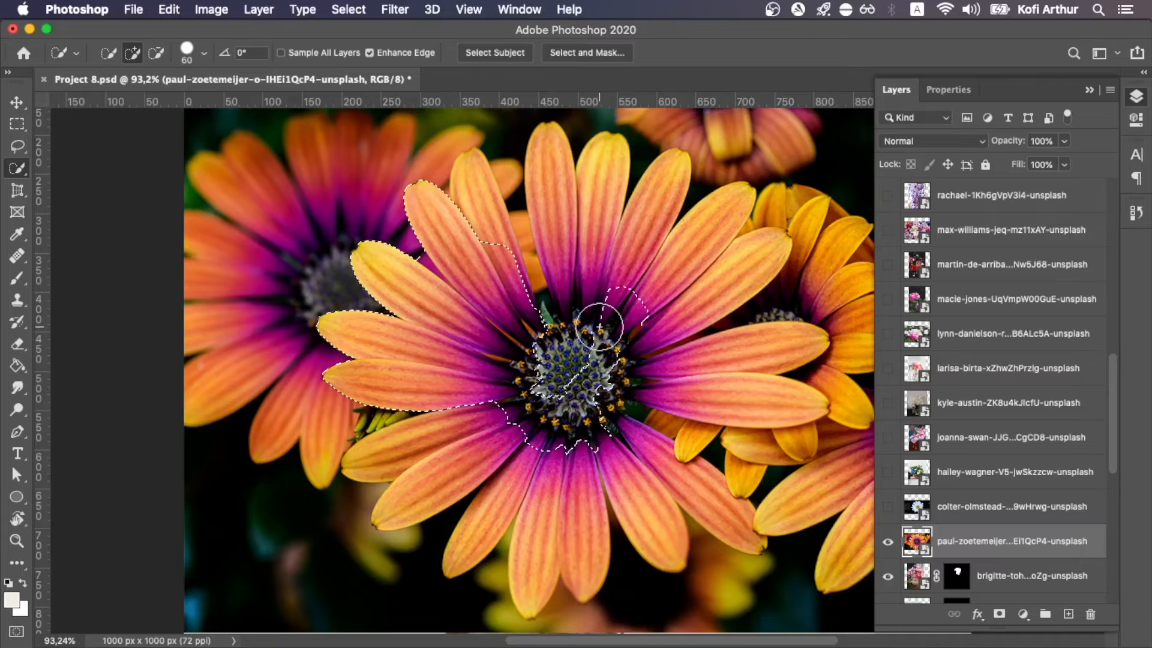
scroll(599, 327, down, 3)
scroll(600, 327, right, 5)
scroll(599, 327, left, 1)
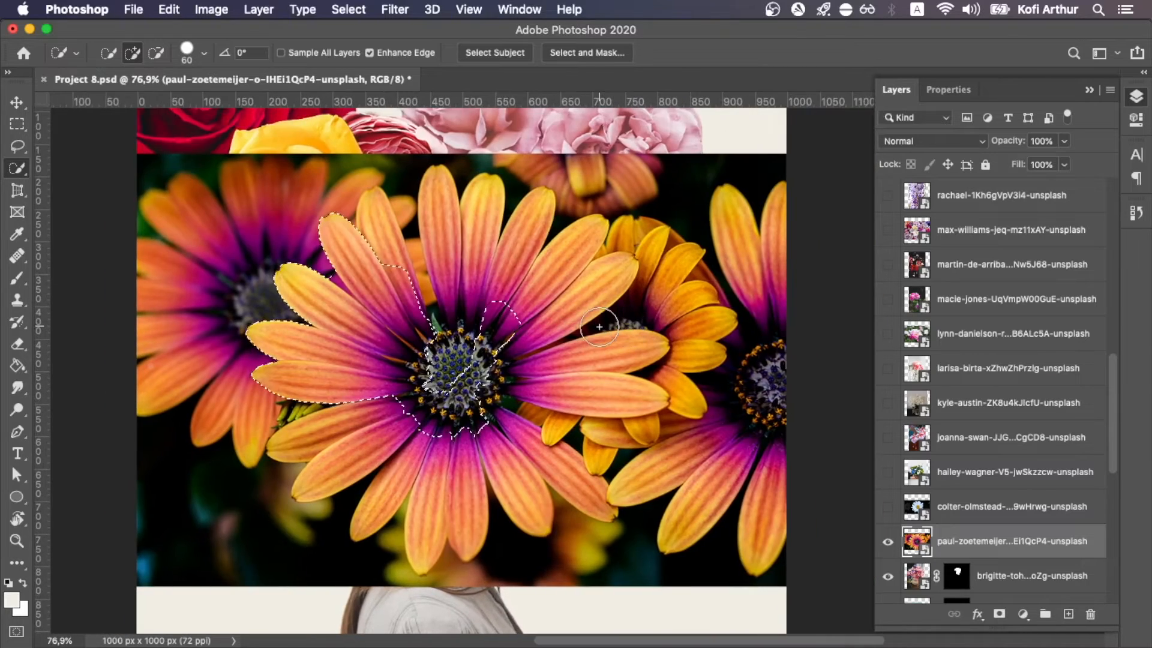
scroll(599, 327, up, 3)
drag(441, 357, 542, 364)
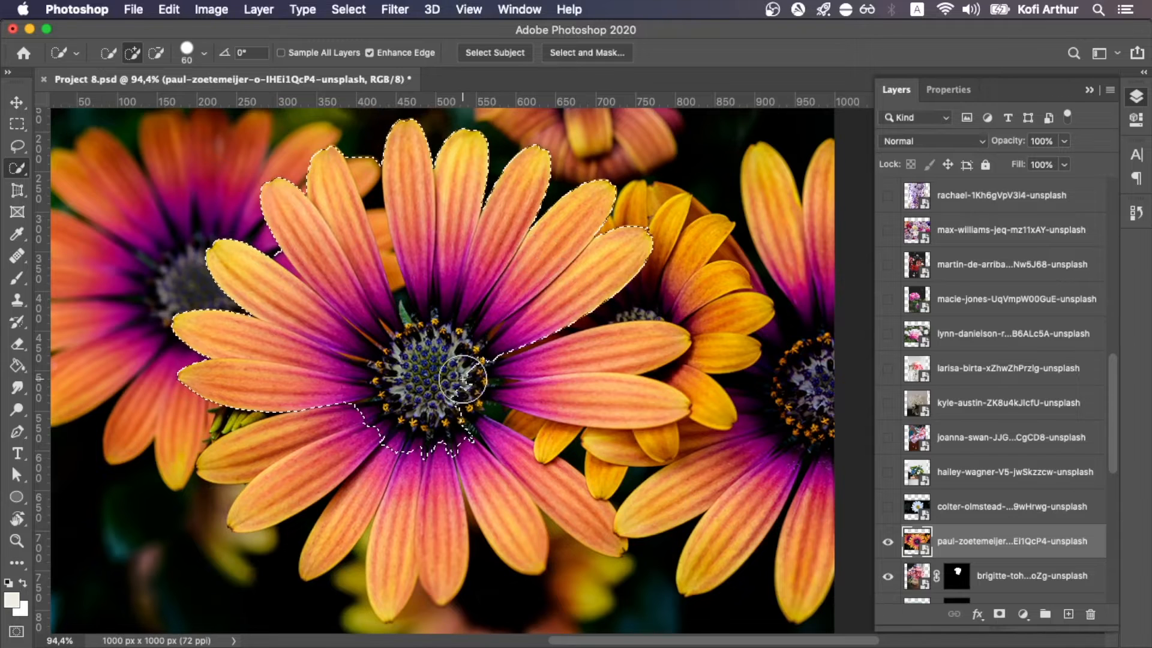
drag(462, 378, 545, 376)
mouse_move(492, 478)
mouse_down()
mouse_move(486, 527)
mouse_move(419, 525)
mouse_up()
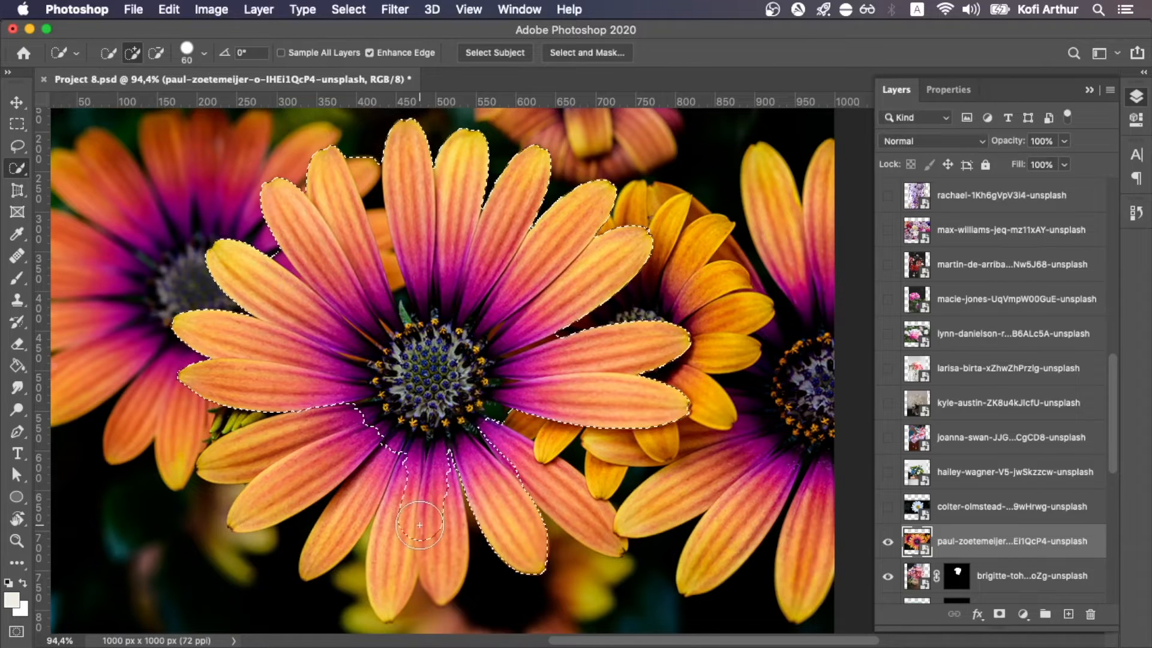
click(341, 469)
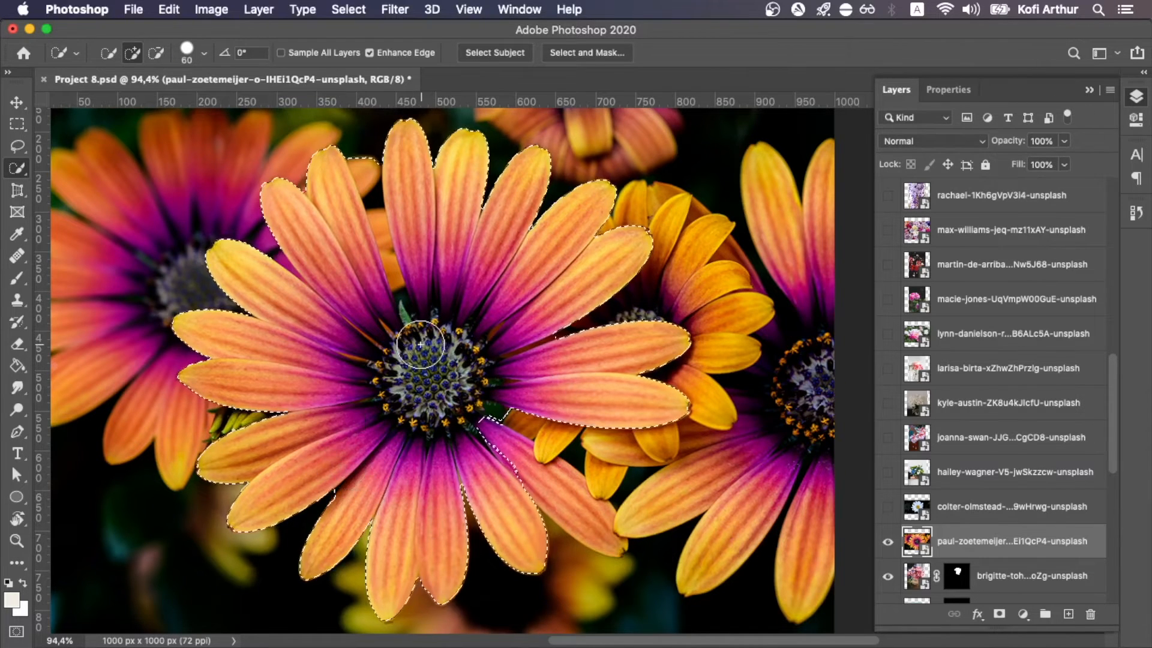
Subtract the dark background between the orange daisy's right-hand petals from the selection, using small Quick Selection brushes down to 4 px
scroll(469, 422, up, 6)
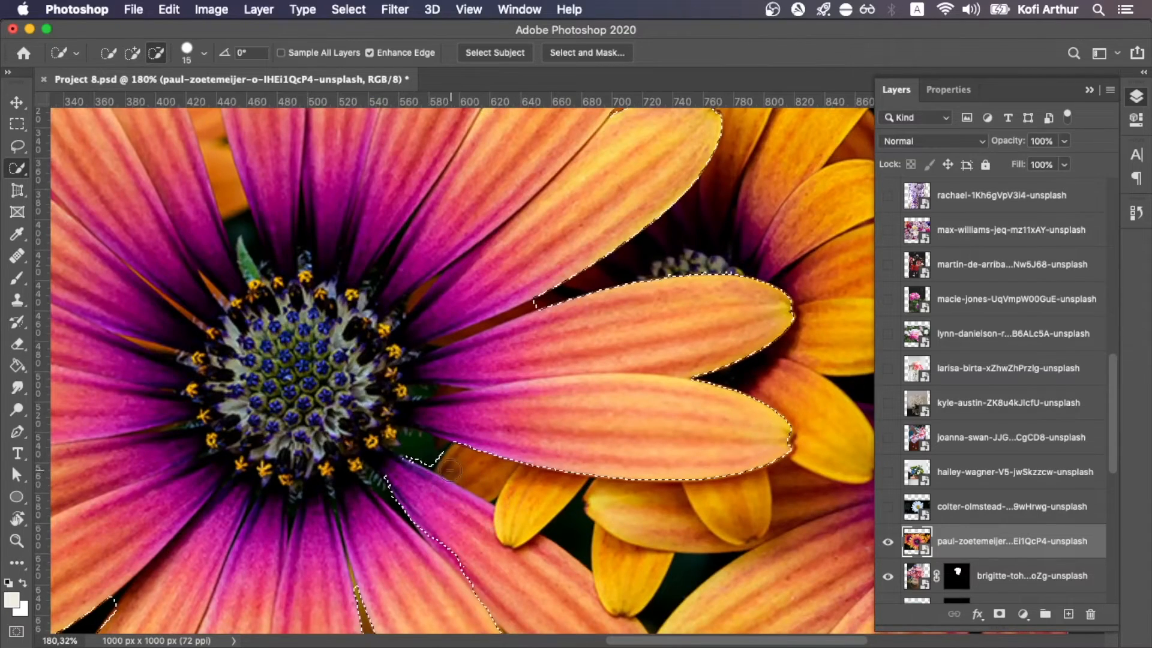
scroll(472, 556, down, 5)
scroll(471, 555, down, 5)
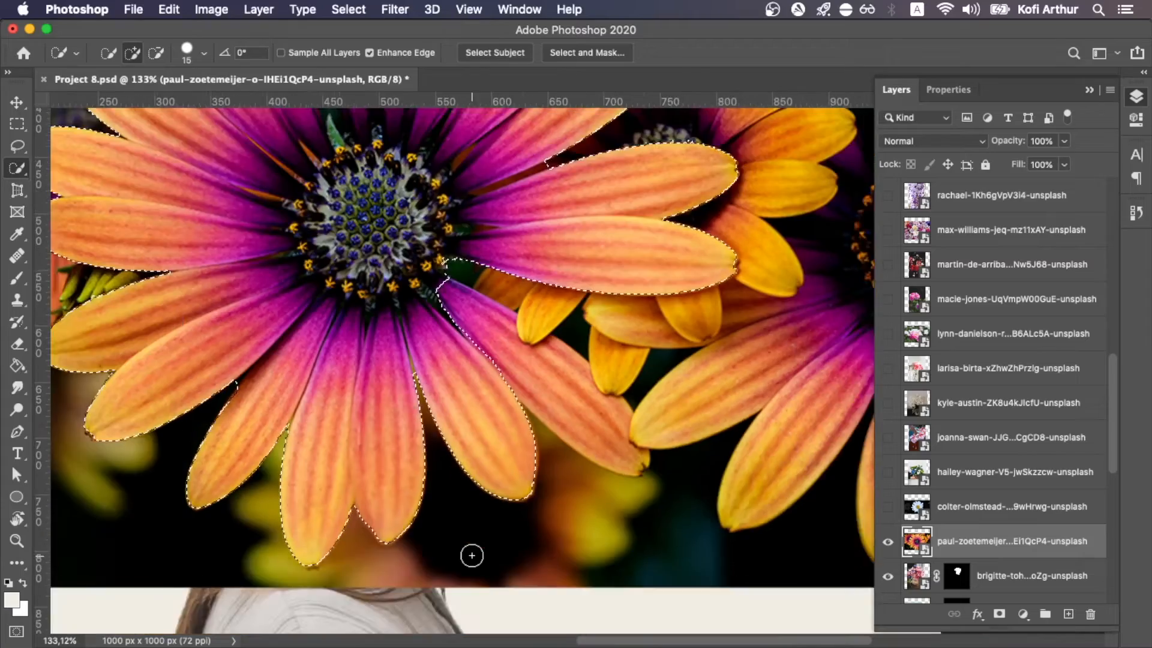
scroll(471, 555, up, 4)
scroll(557, 413, up, 6)
scroll(557, 413, up, 2)
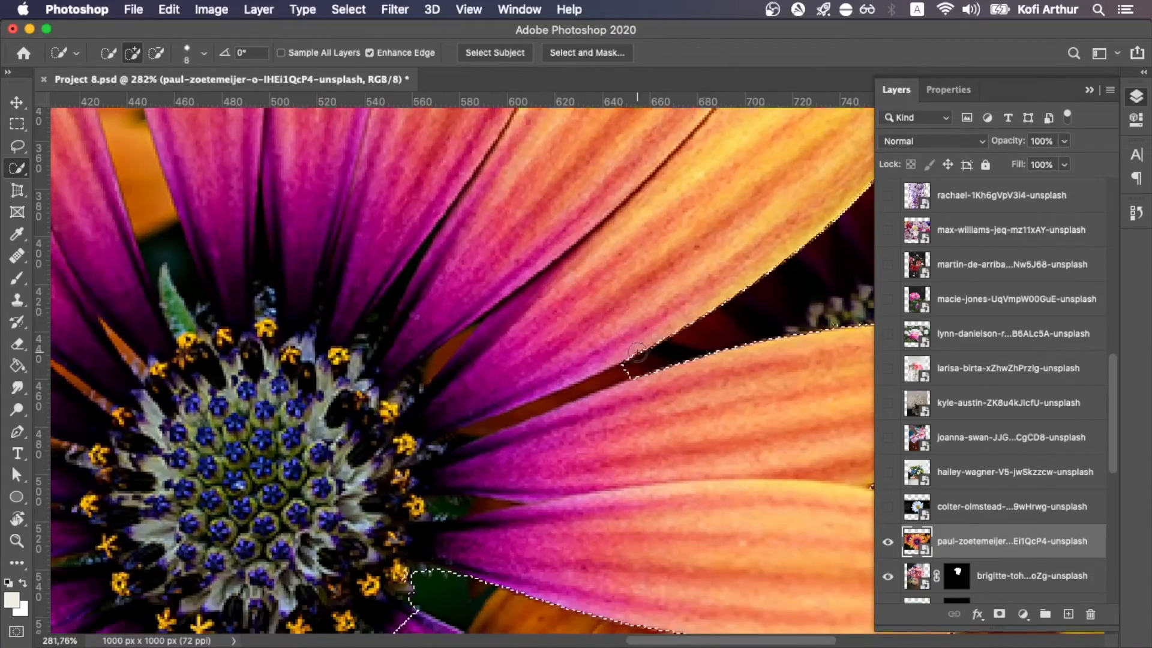
scroll(490, 410, down, 8)
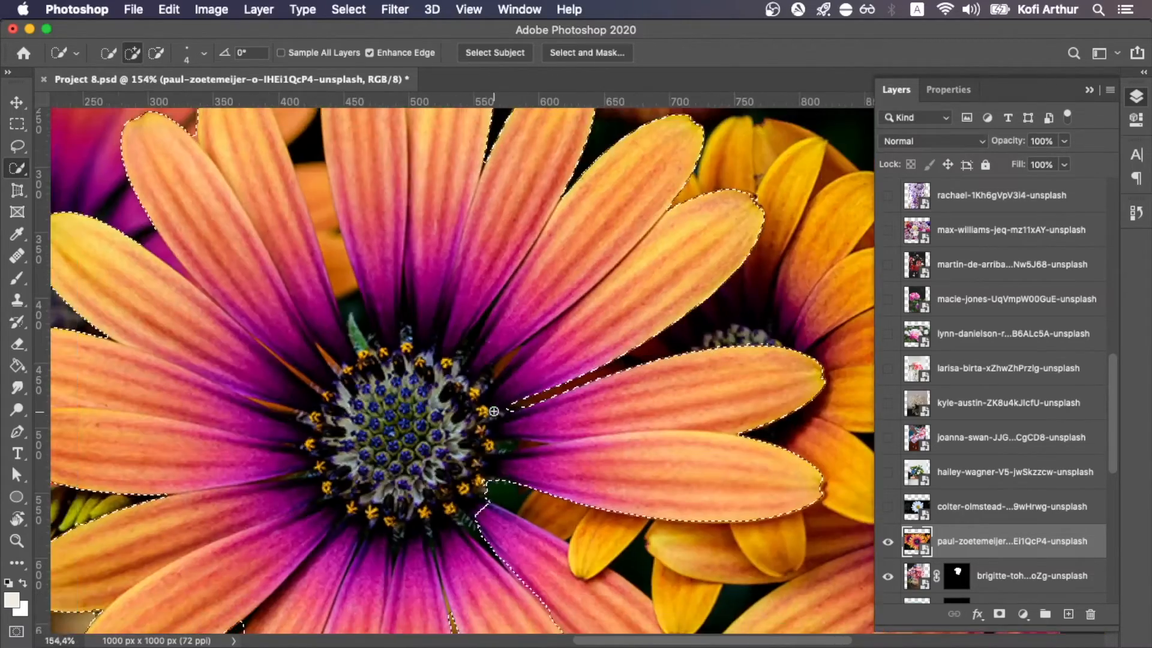
Subtract the background gap between the orange daisy's upper-left petals from the selection with a 6 px brush
scroll(398, 284, up, 5)
key(bracketright)
key(bracketright)
mouse_move(396, 289)
mouse_down()
mouse_move(429, 442)
mouse_move(478, 577)
mouse_up()
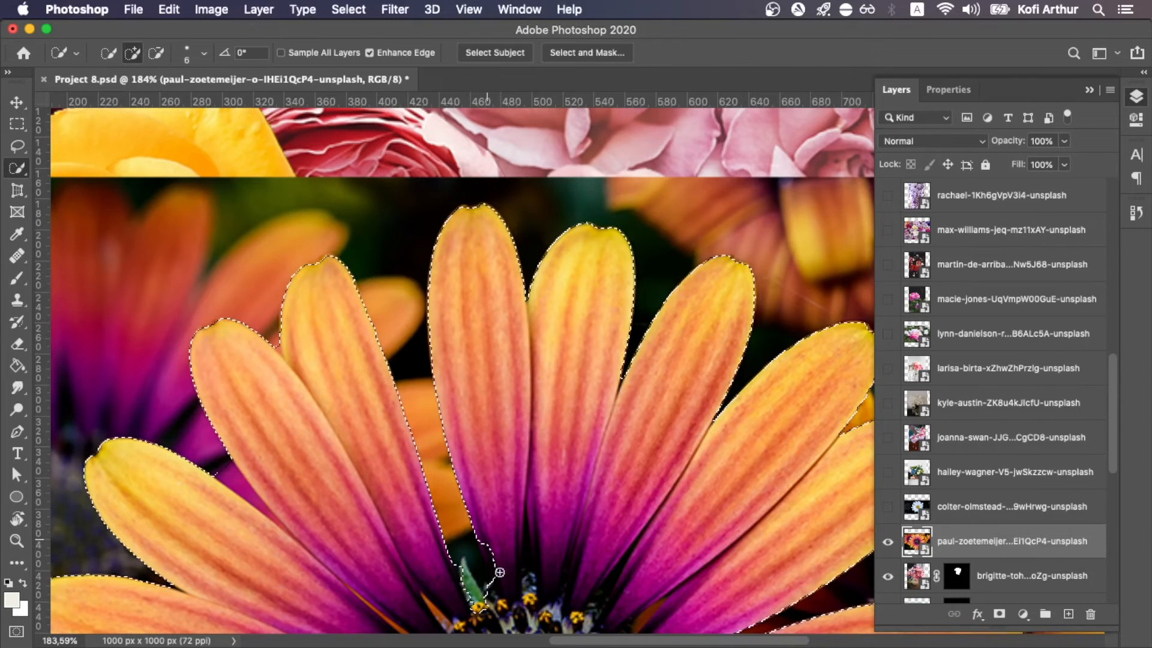
scroll(492, 540, down, 3)
drag(234, 331, 279, 397)
Mask the layer to the selected orange daisy and move the flower down and left over the woman's hair
key(super+0)
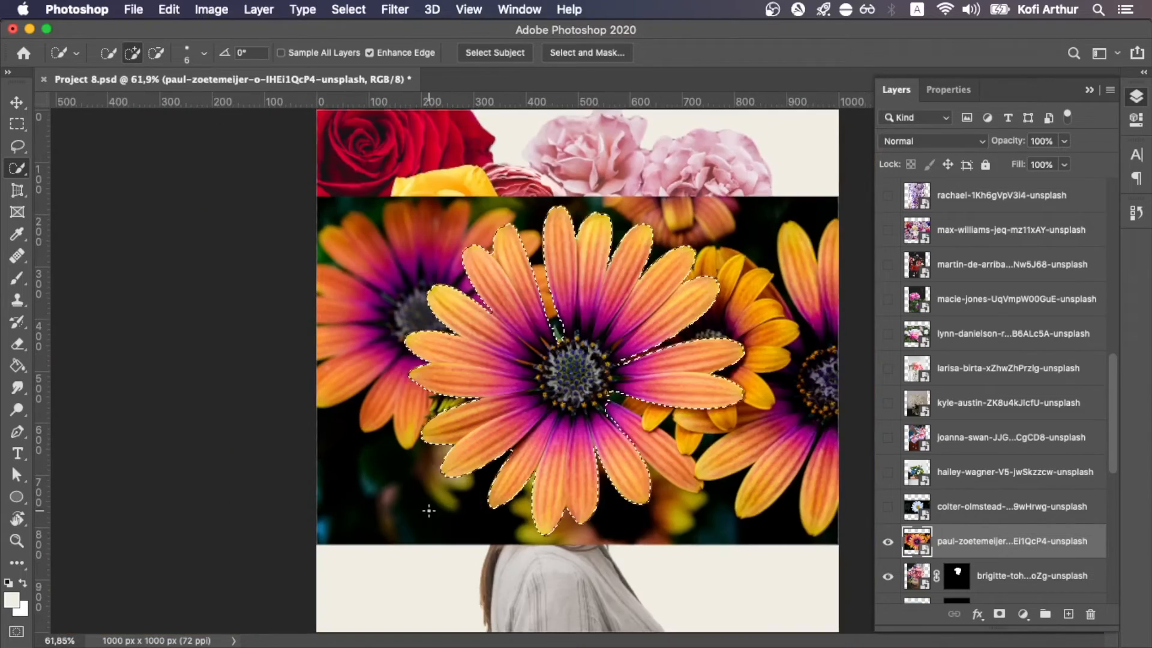
click(999, 614)
key(v)
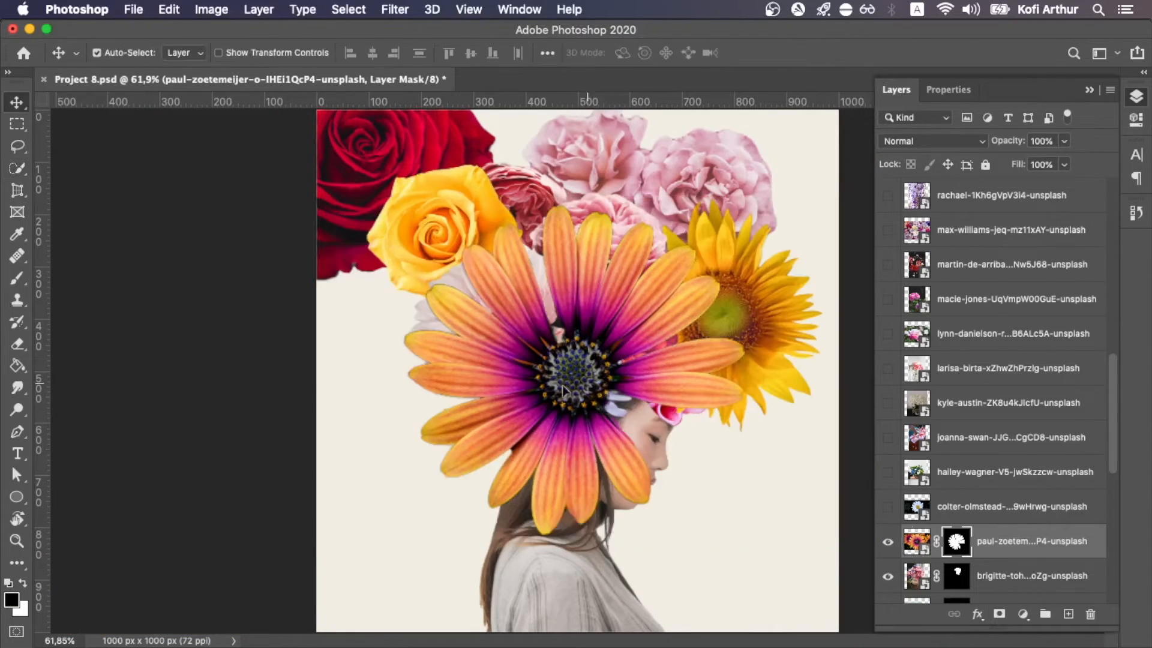
drag(571, 382, 501, 441)
Place the orange daisy layer beneath the icons8-team woman layer and move the flower up about 31 px
scroll(1013, 551, down, 5)
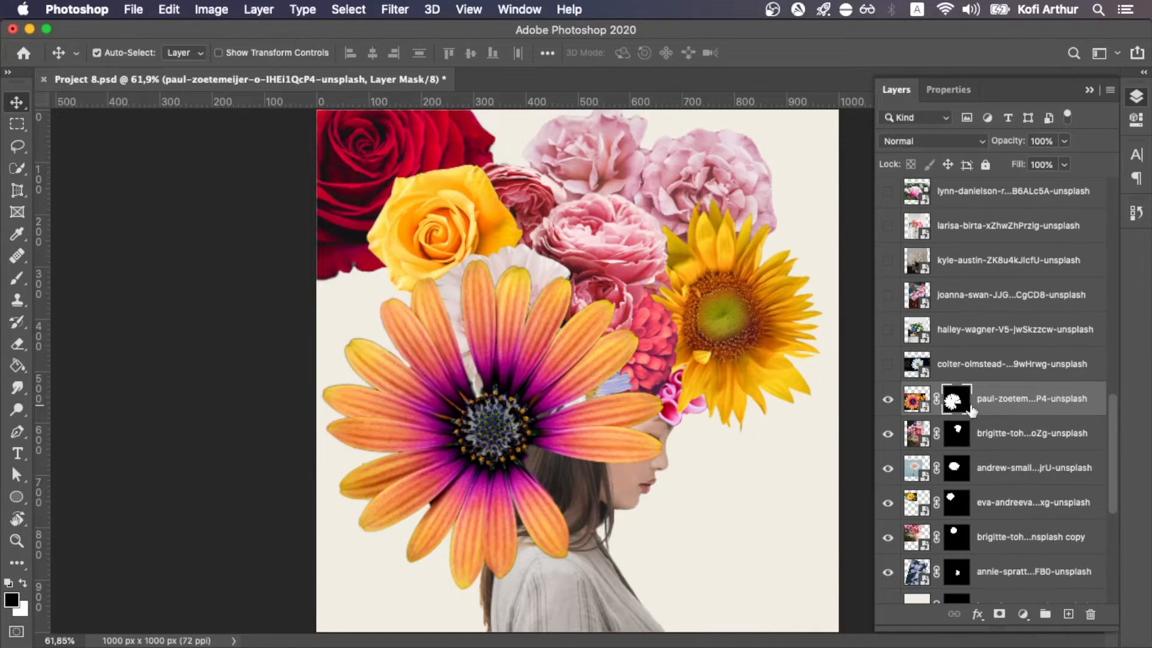
drag(971, 410, 1014, 436)
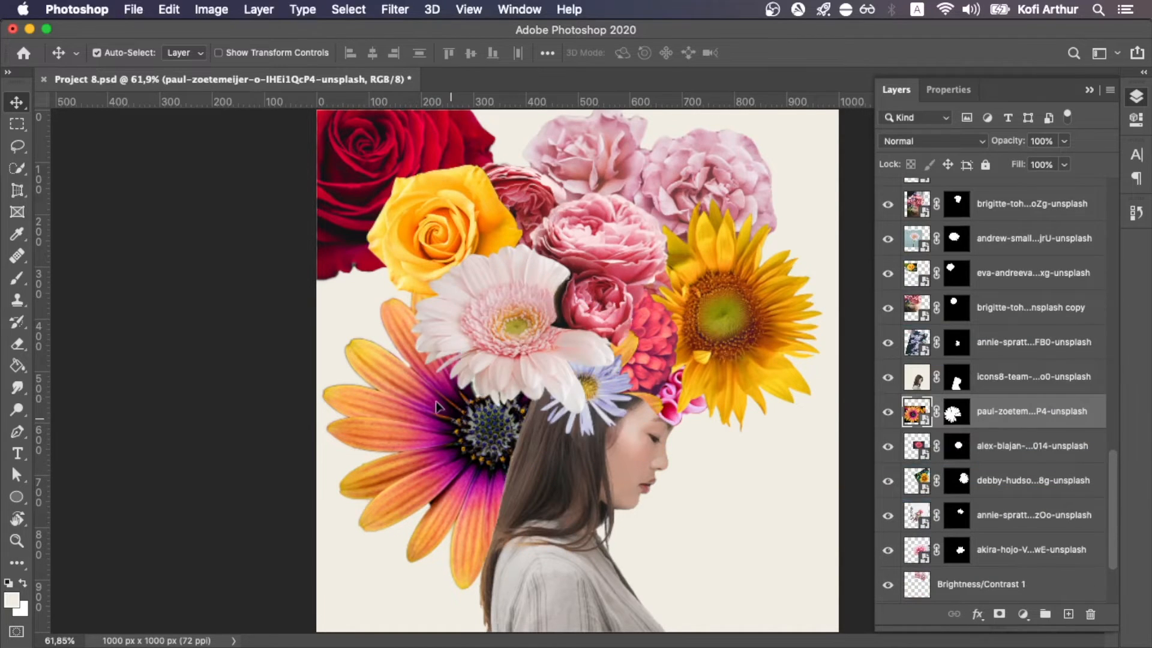
mouse_move(451, 420)
mouse_down()
mouse_move(403, 376)
mouse_move(451, 408)
mouse_up()
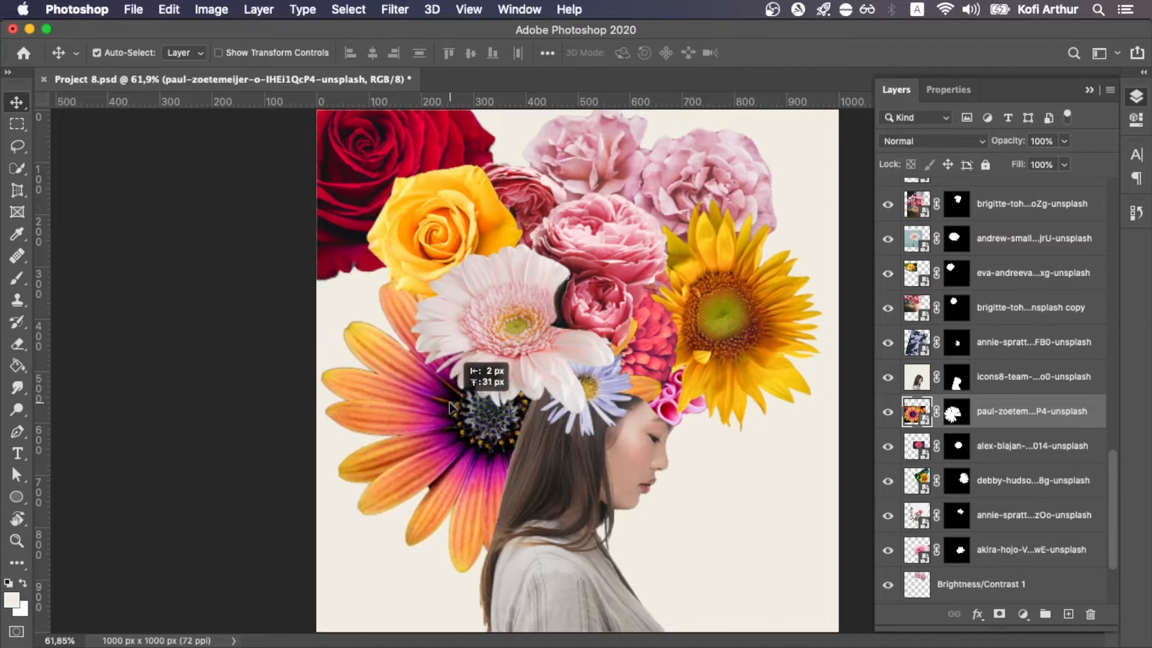
Make the colter-olmstead white daisy layer visible and select it
scroll(587, 396, down, 3)
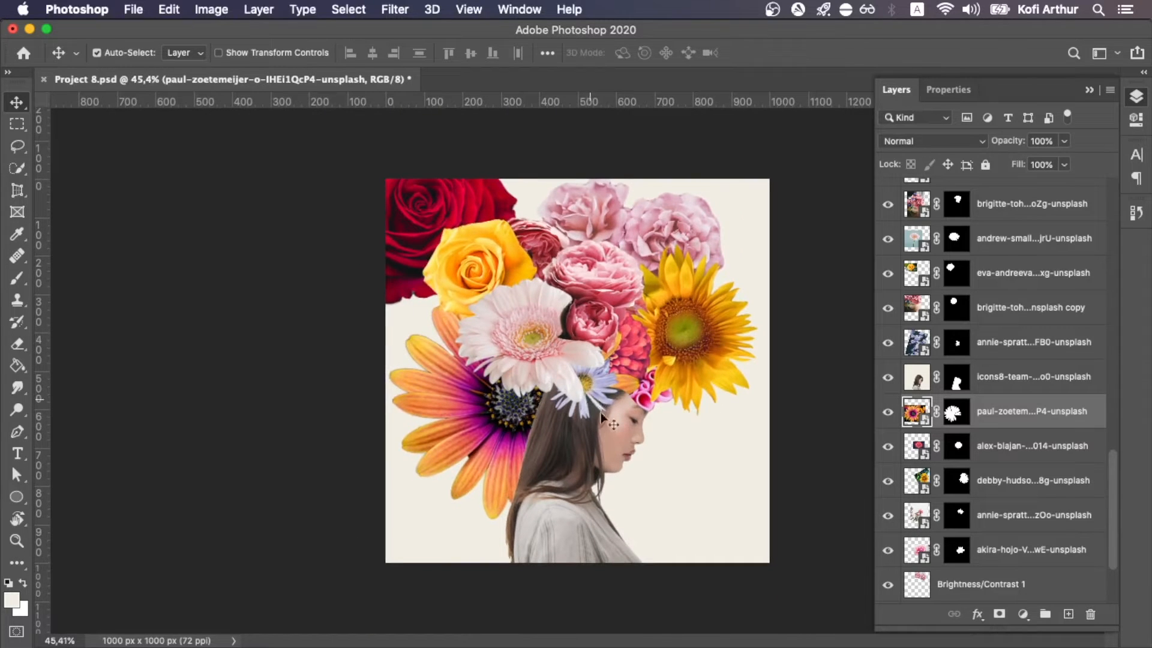
scroll(888, 420, up, 10)
click(888, 509)
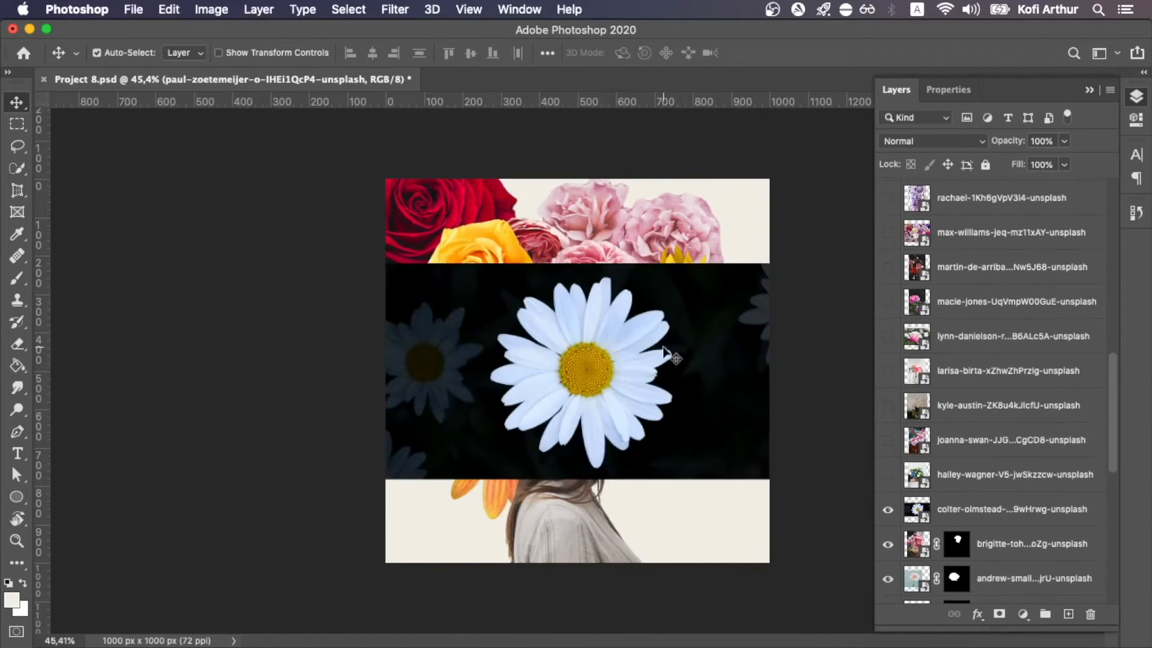
click(604, 396)
Select the large white daisy with the Quick Selection tool at 125 px
scroll(604, 395, up, 3)
key(w)
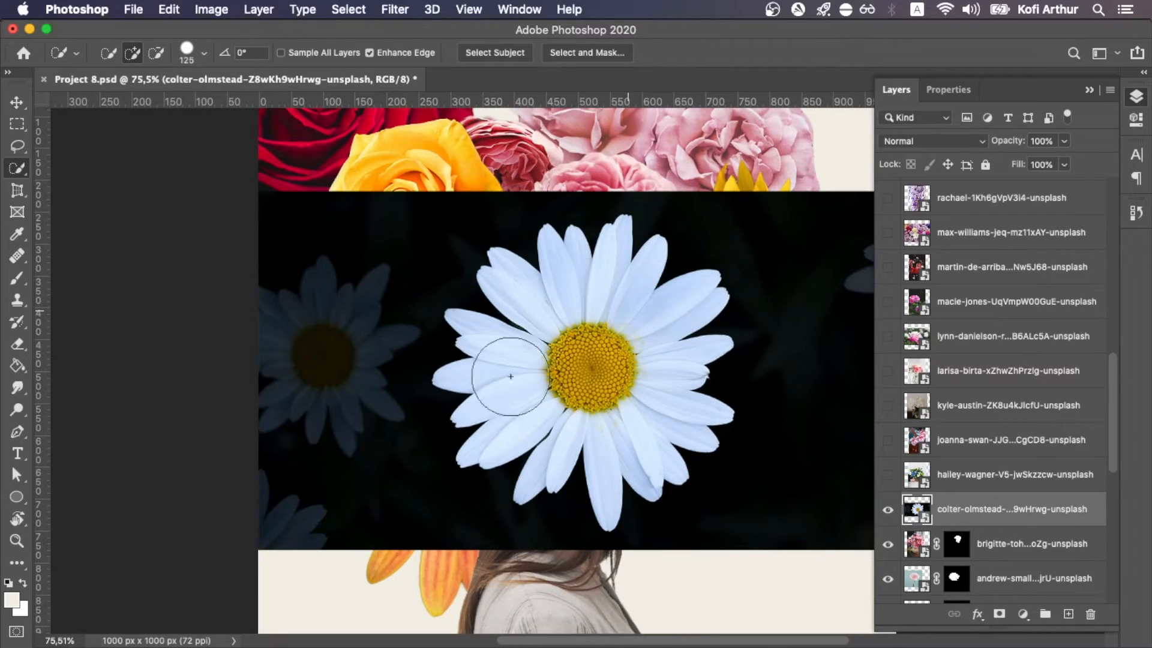
scroll(601, 389, up, 2)
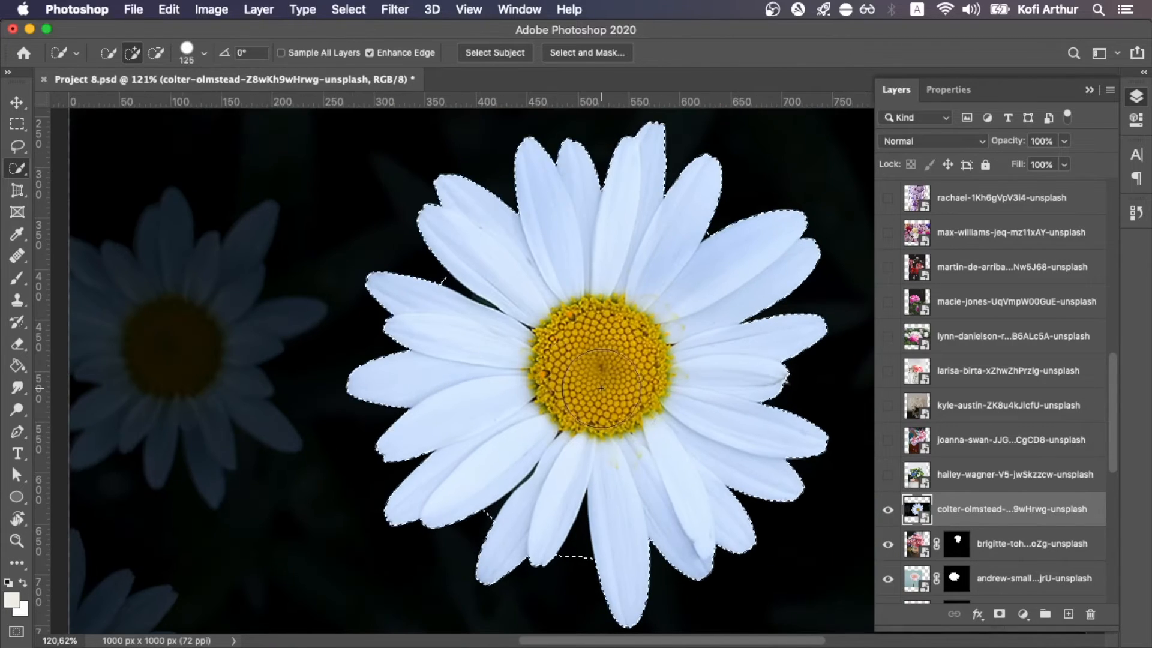
Shrink the Quick Selection brush to 4 px and subtract the dark gap between the white daisy's upper-left petals
scroll(601, 388, up, 2)
key(bracketleft)
key(bracketleft)
key(bracketleft)
key(bracketleft)
key(bracketleft)
key(bracketleft)
key(bracketleft)
key(bracketleft)
key(bracketleft)
key(bracketleft)
key(bracketleft)
key(bracketleft)
key(bracketleft)
key(bracketleft)
key(bracketleft)
key(bracketleft)
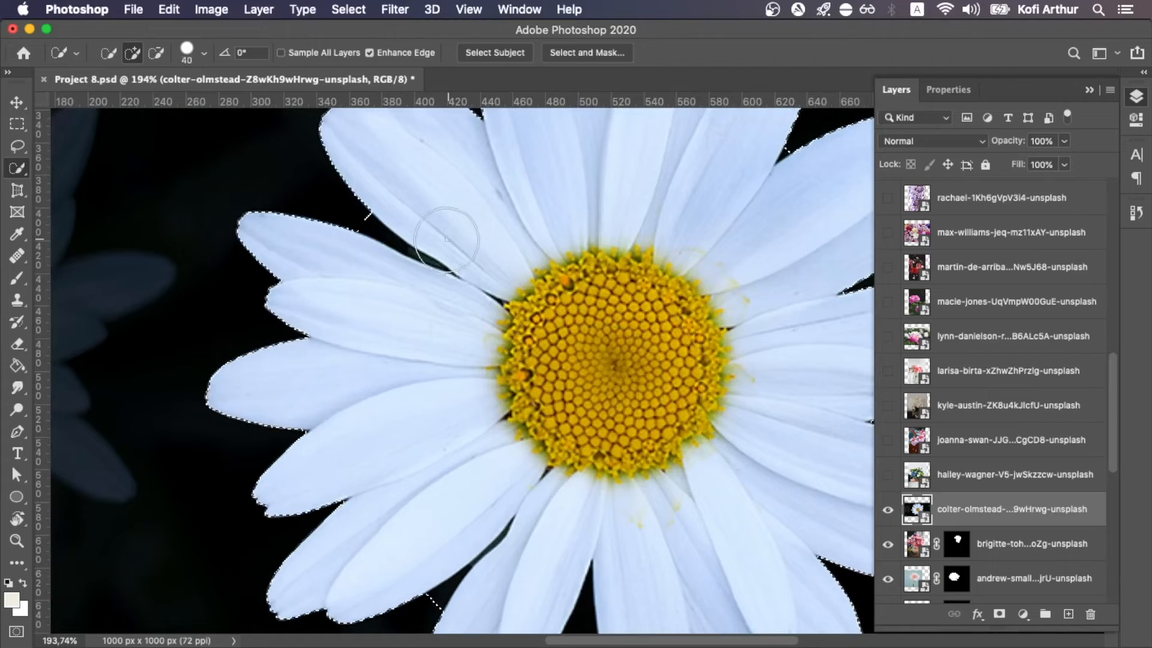
drag(369, 227, 445, 268)
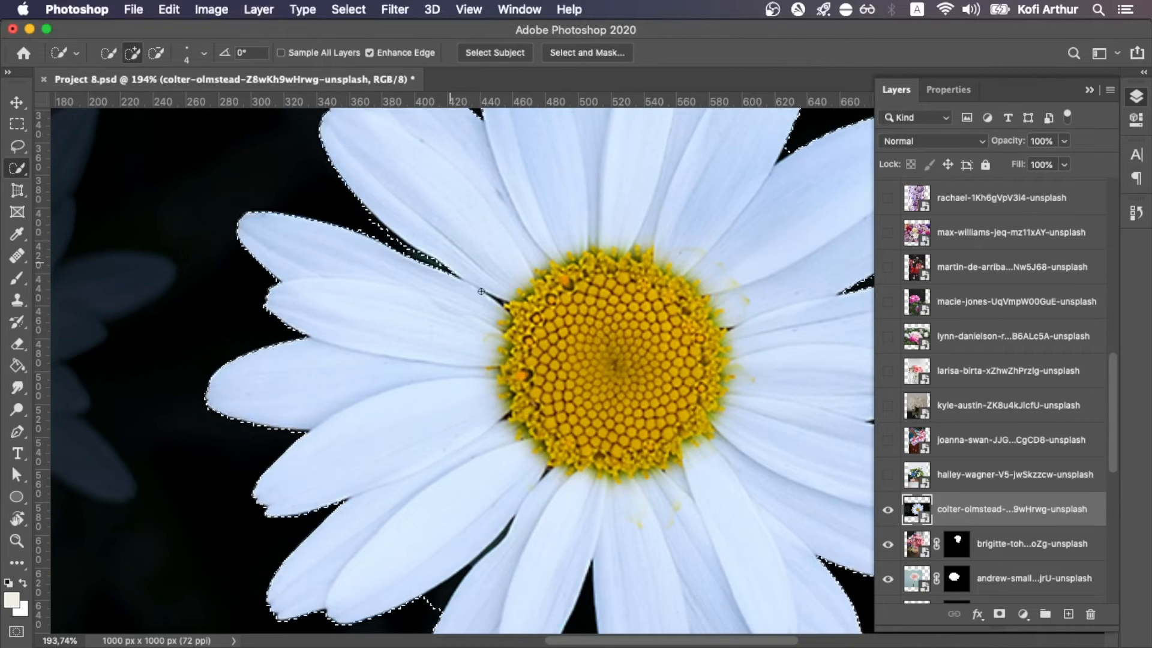
Subtract the dark gaps between the white daisy's lower petals from the selection
scroll(432, 447, down, 5)
drag(431, 449, 506, 367)
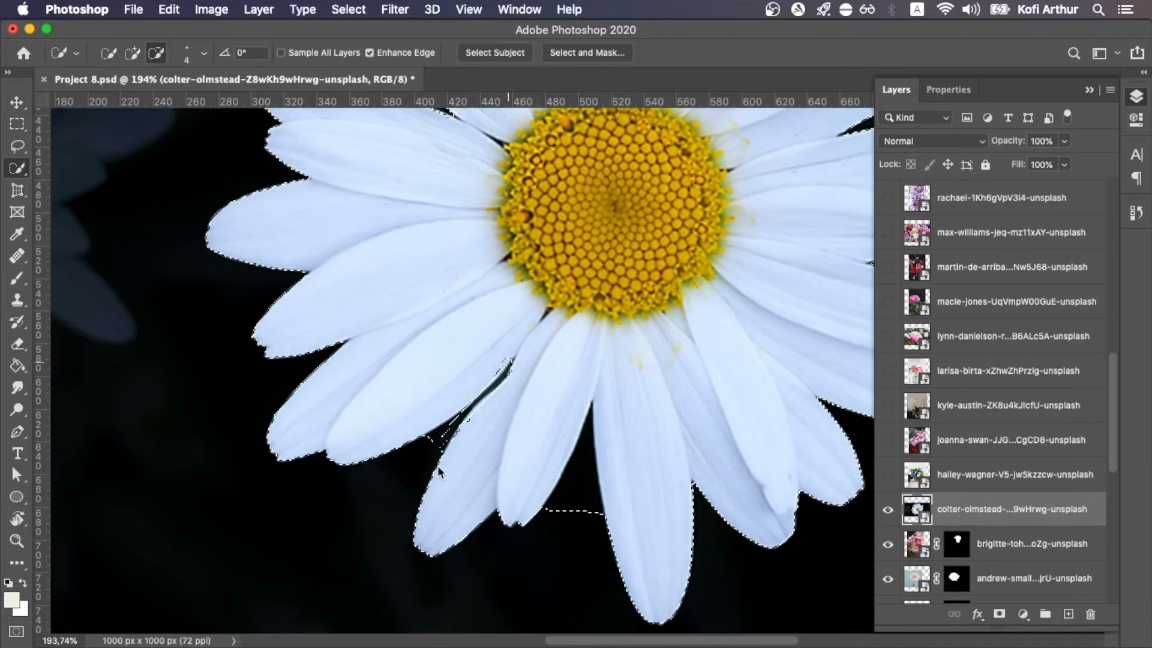
alt+click(429, 439)
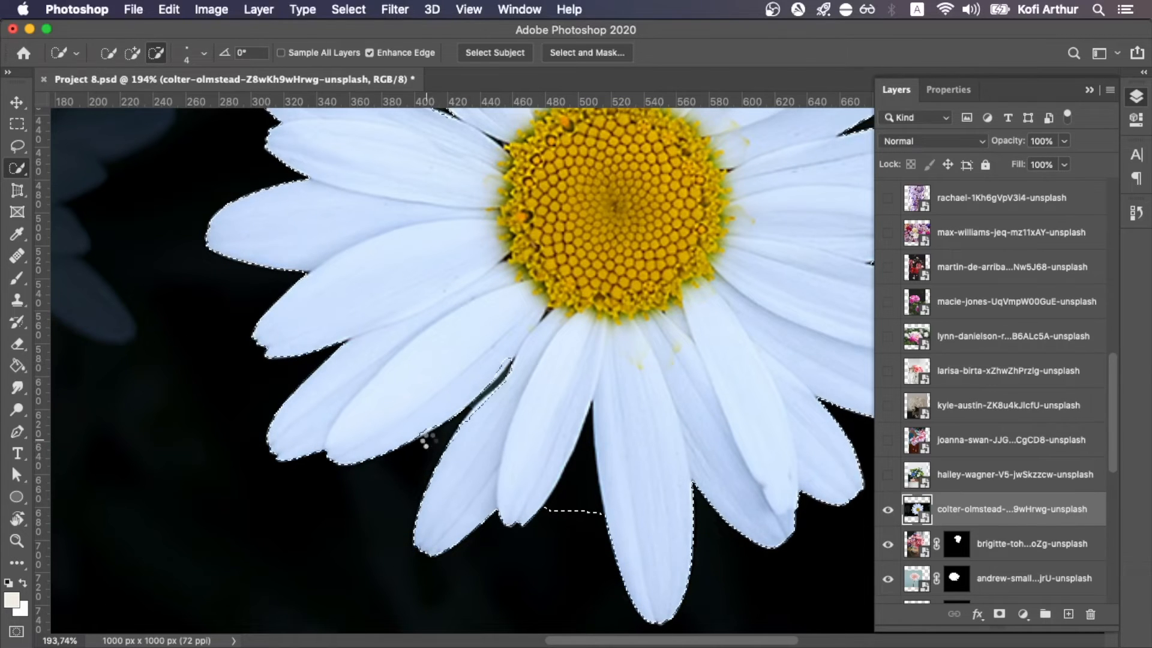
click(497, 369)
mouse_move(580, 473)
mouse_down()
mouse_move(589, 414)
mouse_move(589, 531)
mouse_move(587, 446)
mouse_move(585, 505)
mouse_move(565, 522)
mouse_move(583, 470)
mouse_move(591, 514)
mouse_move(552, 522)
mouse_up()
Refine the white daisy's selection in Select and Mask with Contrast 2% and Shift Edge -20%
scroll(559, 538, down, 10)
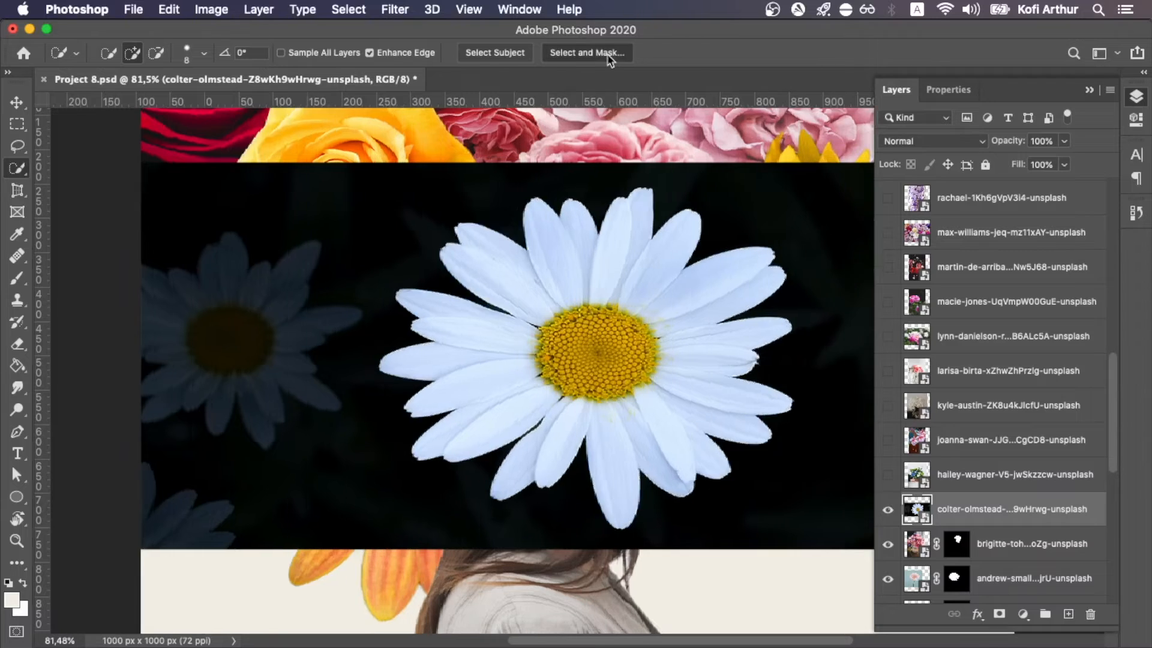
click(607, 54)
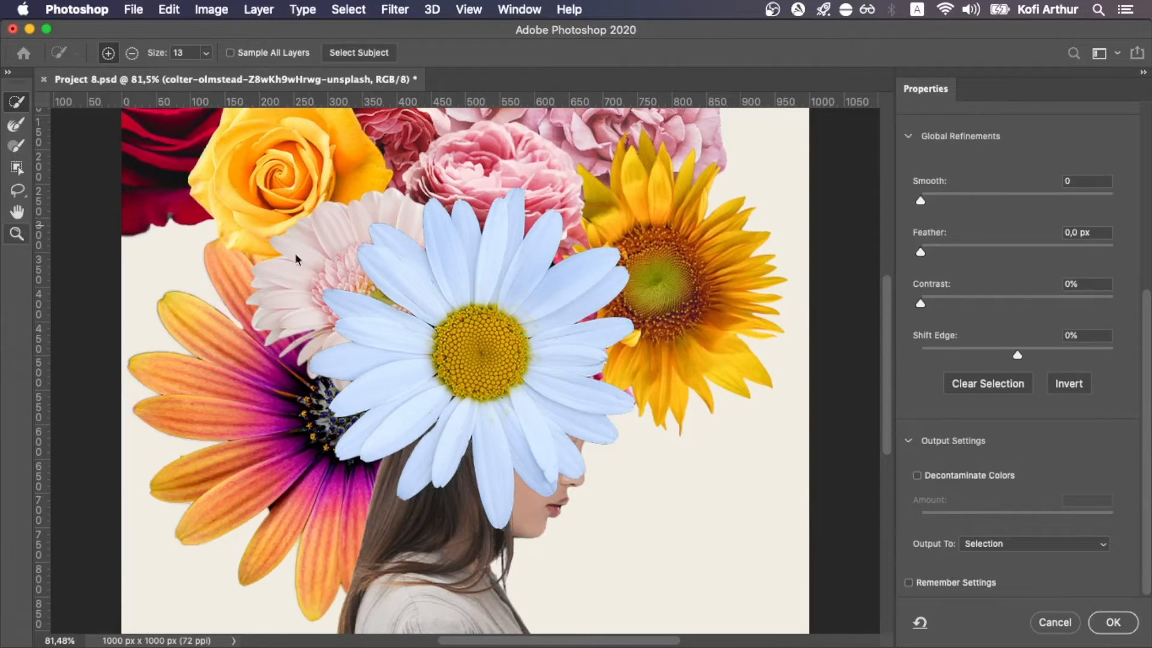
scroll(642, 390, up, 7)
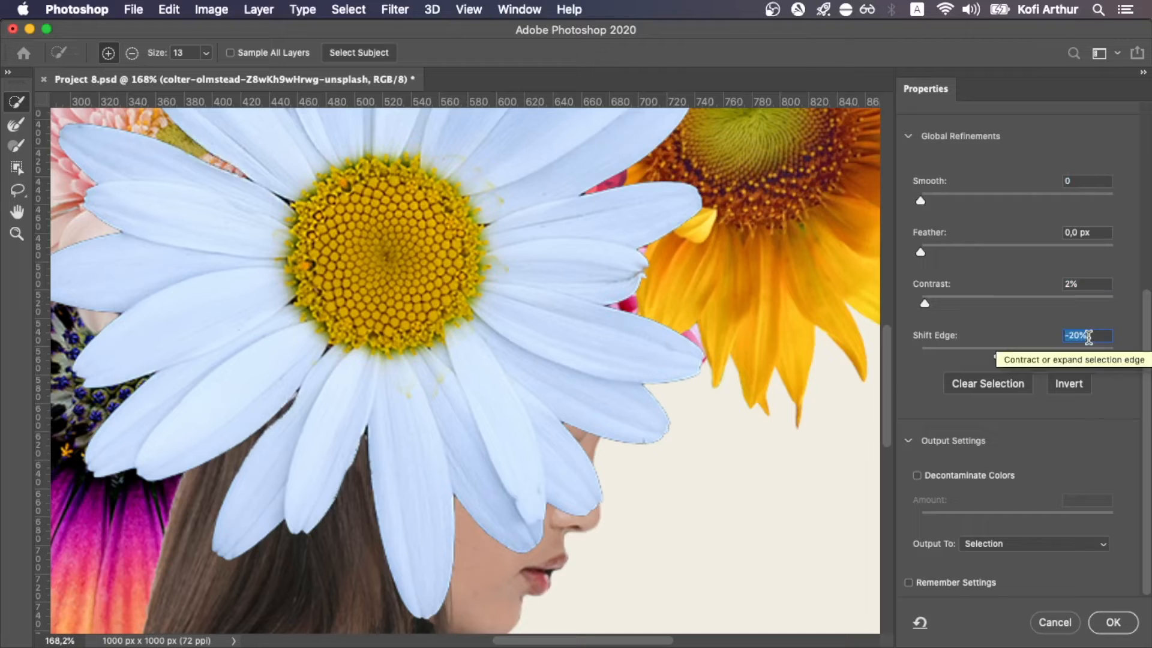
scroll(215, 493, up, 5)
scroll(215, 494, down, 8)
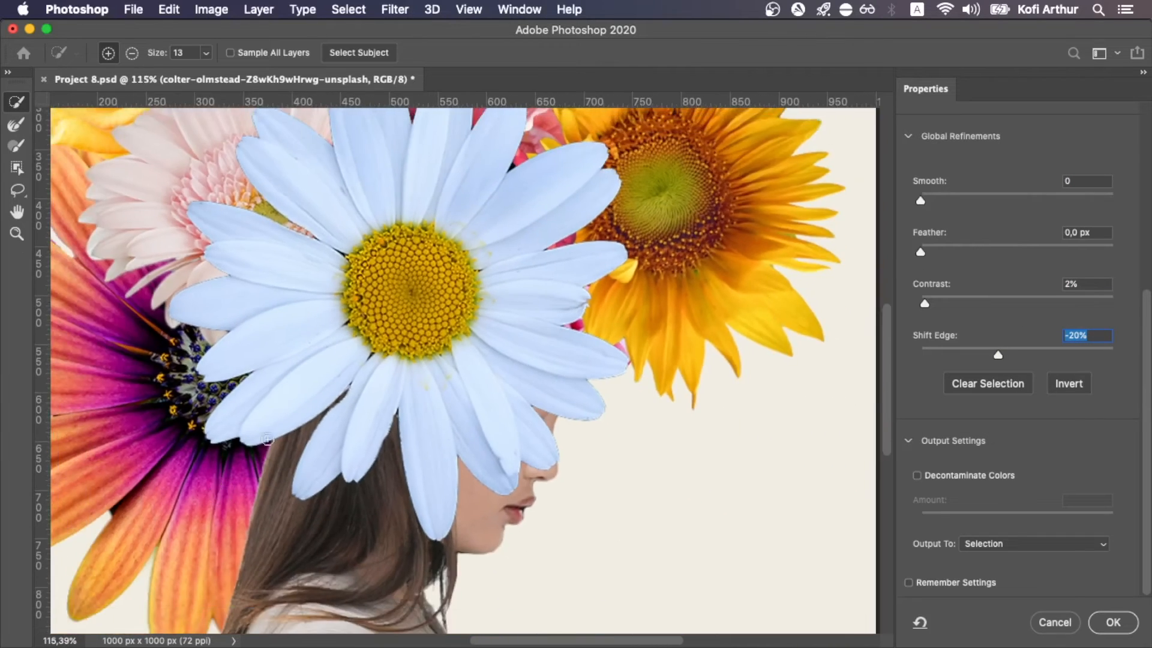
scroll(268, 439, up, 5)
scroll(331, 408, down, 6)
click(1112, 623)
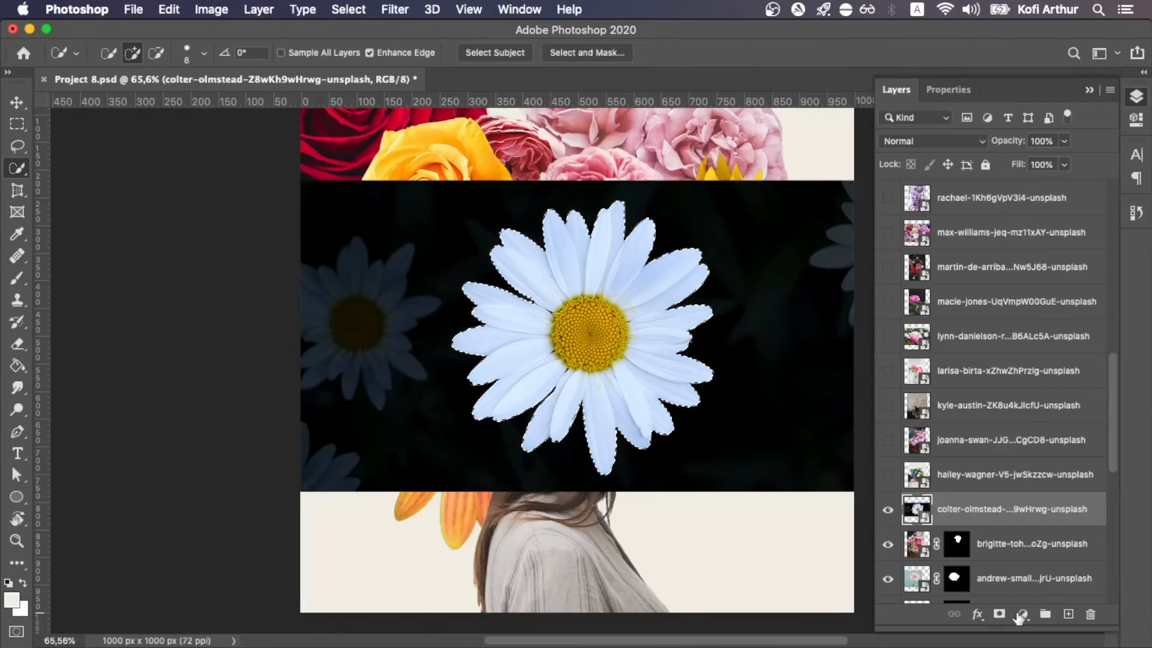
Mask the white daisy layer to its selection and move the flower to the canvas's upper-right corner
click(999, 614)
scroll(674, 360, right, 3)
scroll(674, 360, up, 1)
key(b)
key(v)
mouse_move(498, 342)
mouse_down()
mouse_move(625, 458)
mouse_move(651, 422)
mouse_move(650, 485)
mouse_move(683, 224)
mouse_move(697, 234)
mouse_up()
Place the colter-olmstead daisy layer directly above Layer 1 and enlarge the daisy behind the sunflower in the canvas's upper-right corner
drag(1005, 510, 954, 531)
key(super+t)
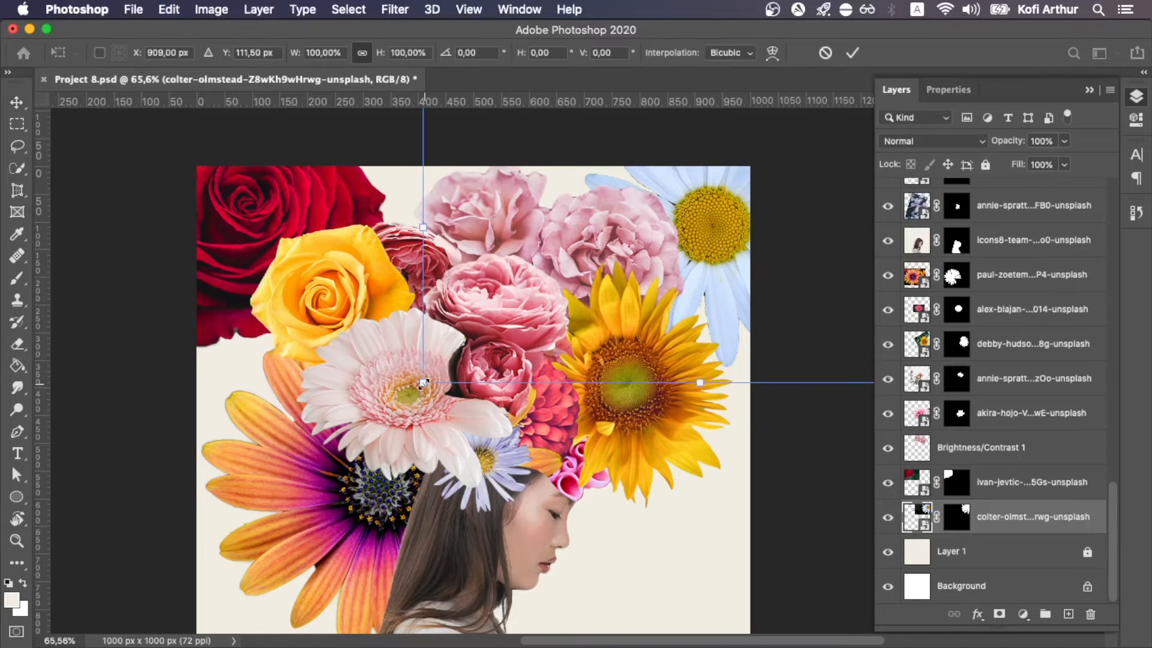
drag(732, 276, 694, 315)
scroll(694, 315, up, 5)
scroll(694, 315, right, 5)
drag(853, 238, 1037, 103)
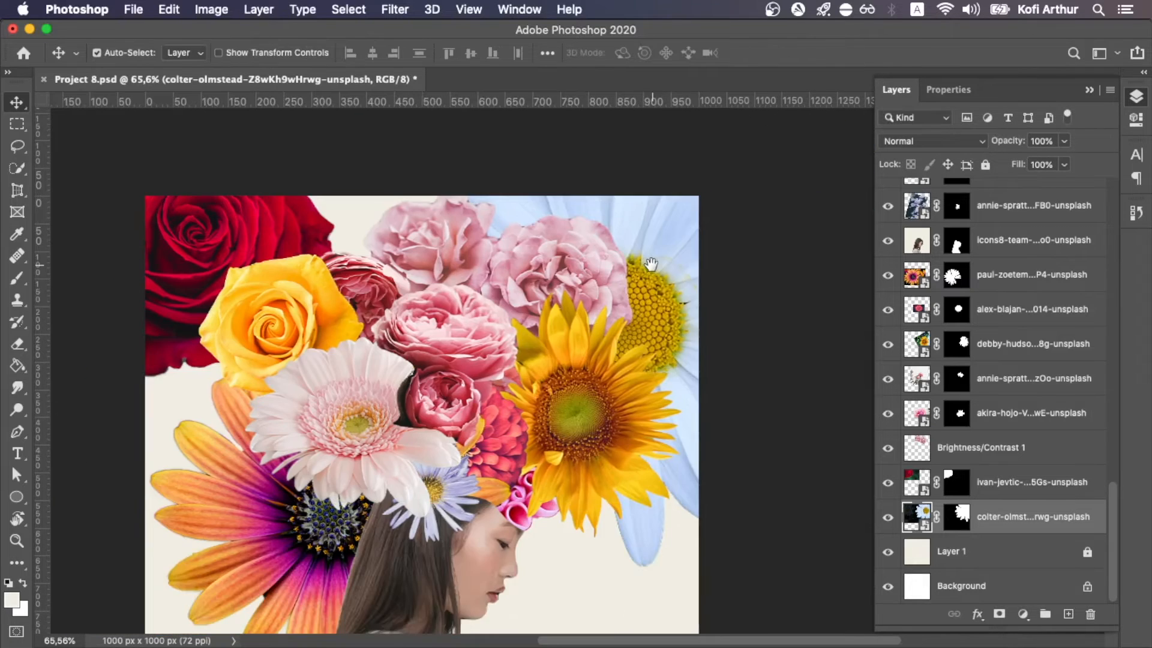
scroll(651, 312, down, 5)
scroll(651, 312, up, 4)
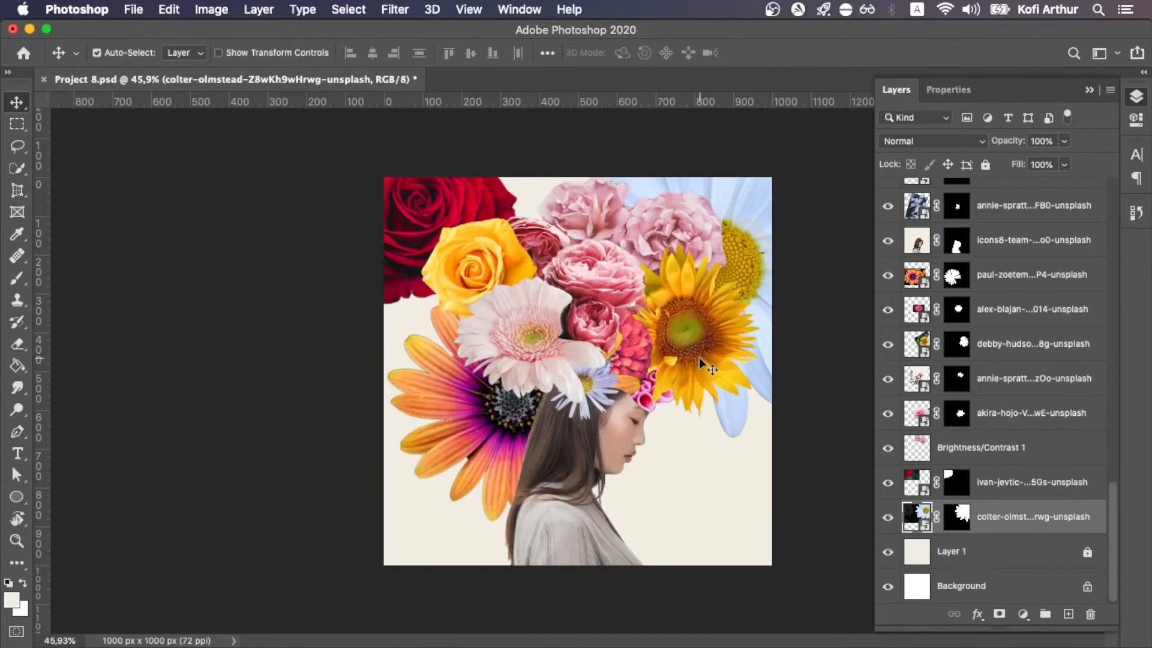
Preview the hidden larisa-birta, kyle-austin, joanna-swan and hailey-wagner flower layers one at a time, hiding each again
scroll(989, 390, up, 10)
click(888, 392)
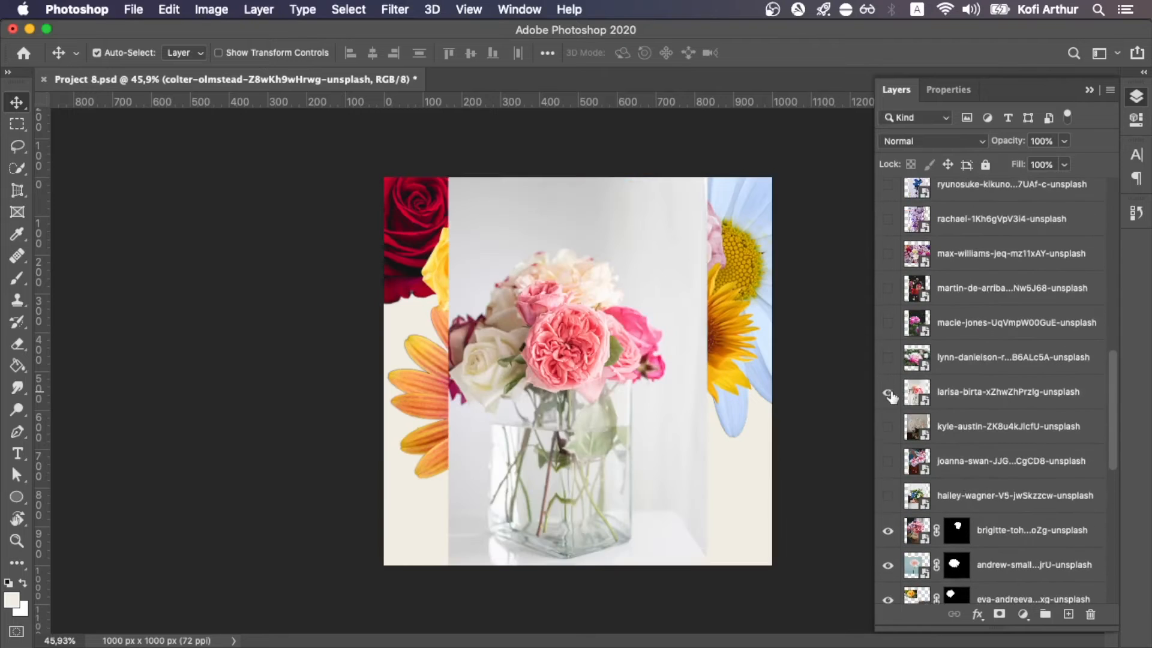
click(888, 392)
click(888, 426)
click(888, 426)
click(888, 460)
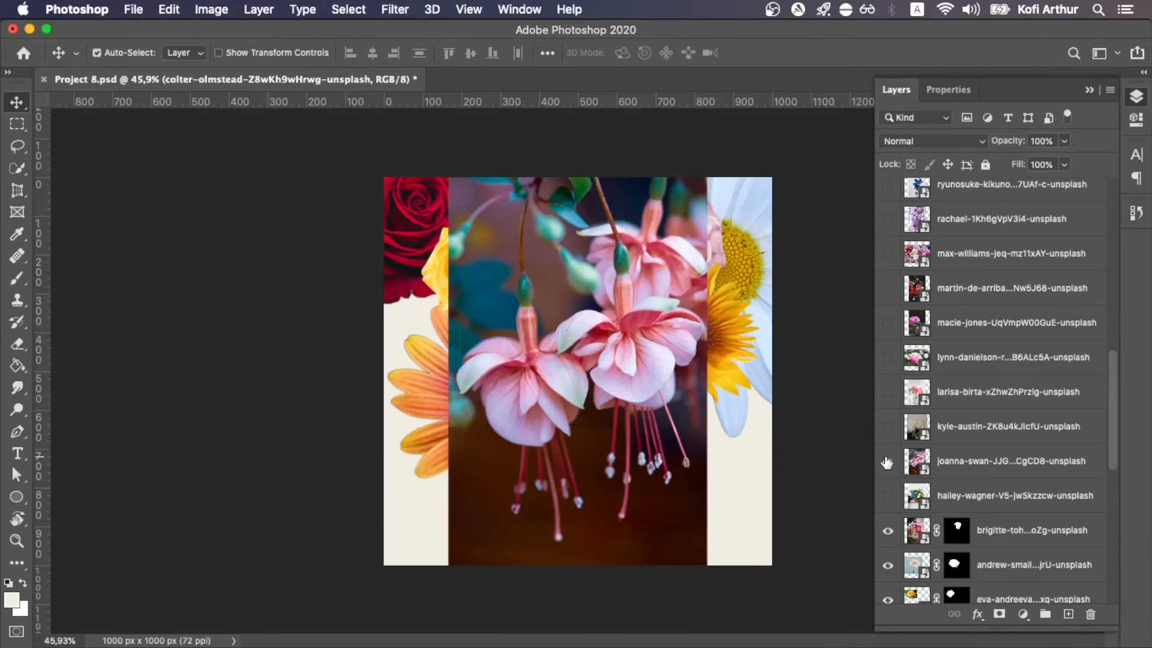
click(888, 460)
click(888, 496)
click(886, 496)
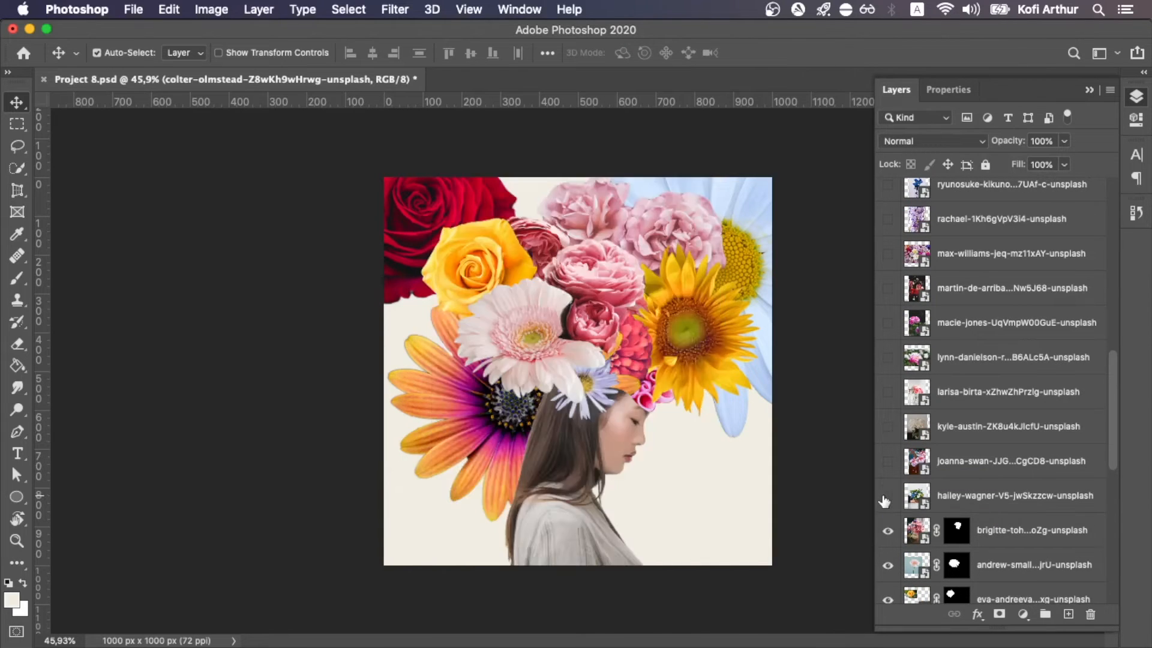
Move the ryunosuke-kikuno blue flower layer just above the top brigitte-toh layer and set its selection's Smooth to 34 in Select and Mask
scroll(898, 450, up, 3)
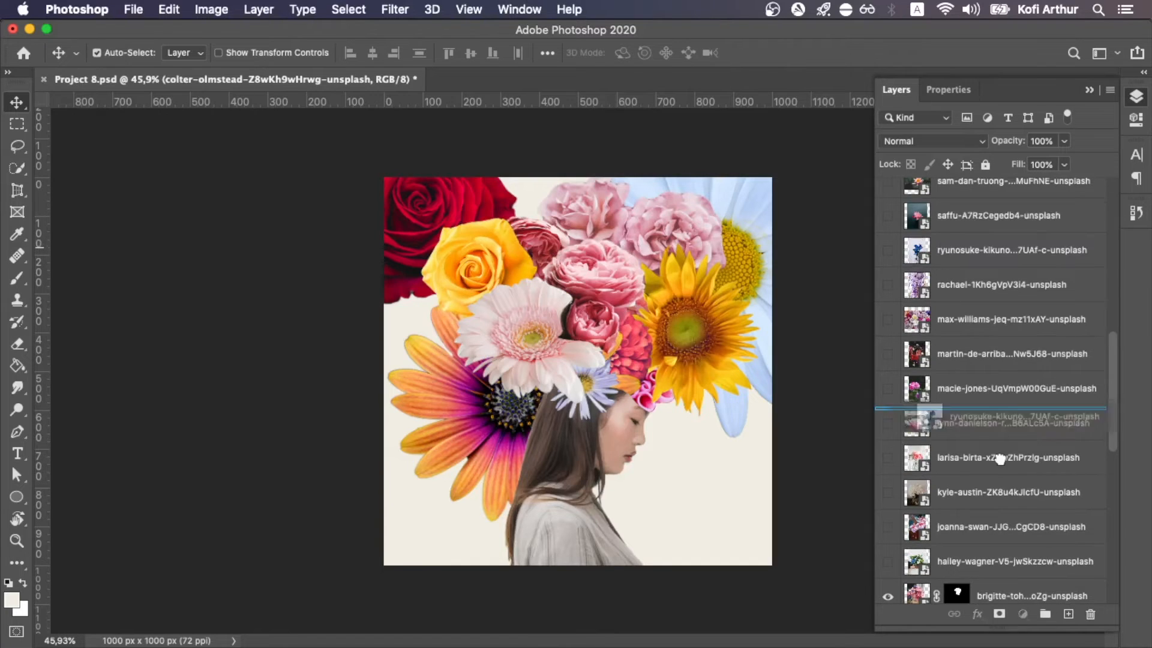
drag(999, 458, 997, 578)
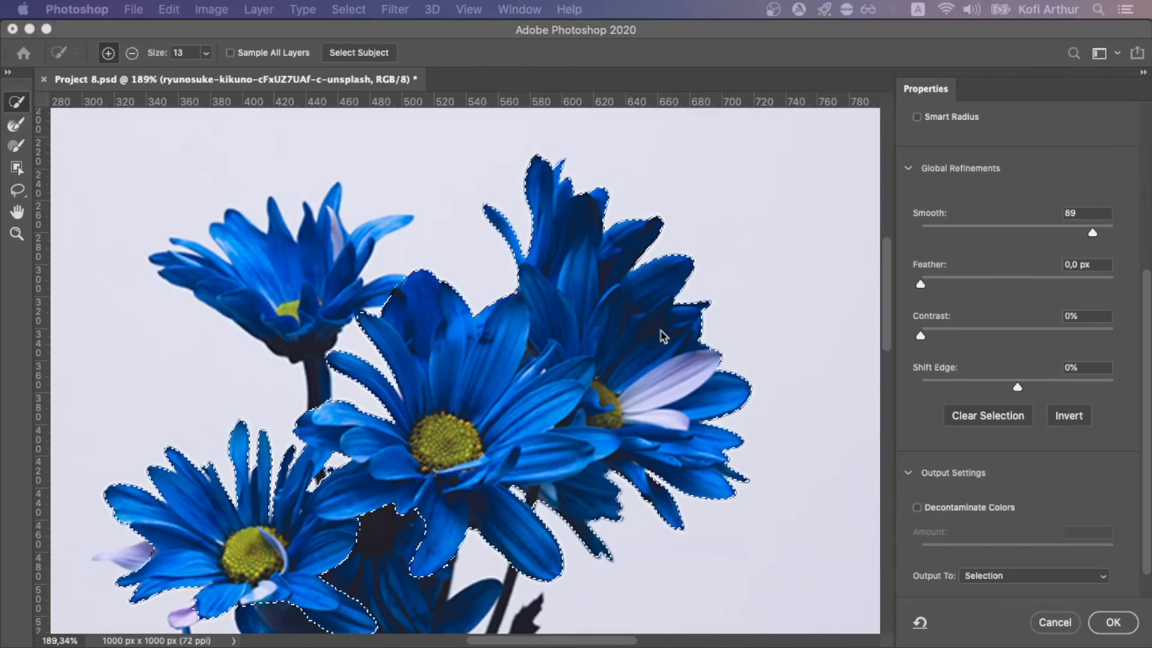
click(709, 232)
key(y)
scroll(709, 230, up, 10)
scroll(697, 230, right, 3)
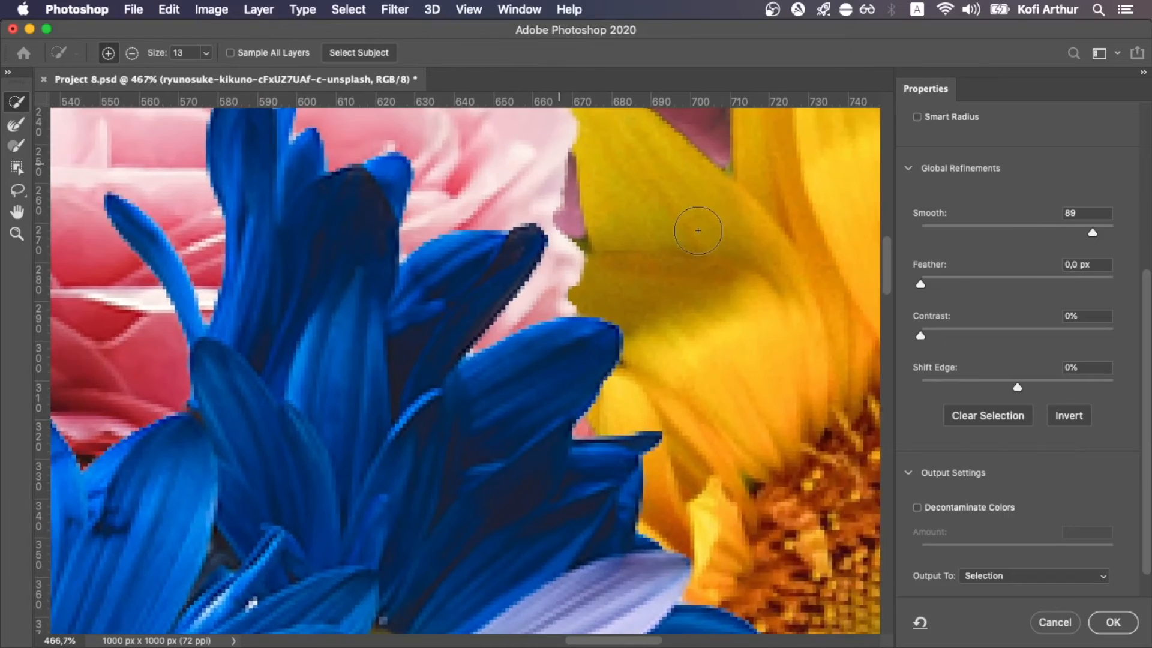
drag(1000, 230, 987, 230)
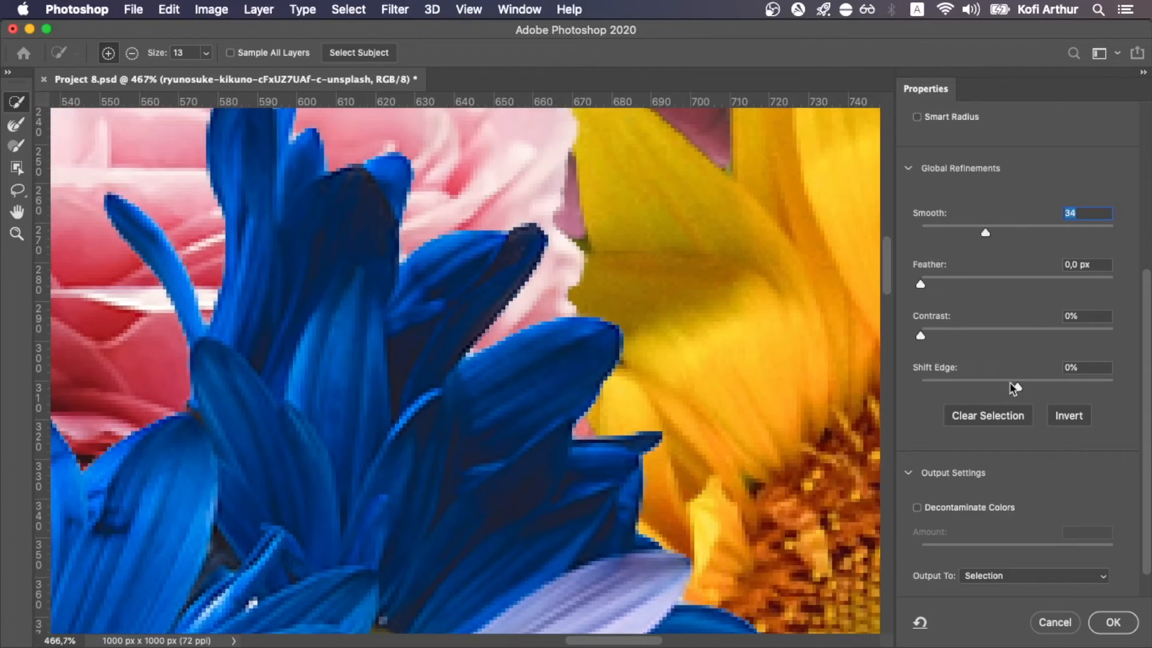
scroll(771, 461, down, 10)
click(1113, 622)
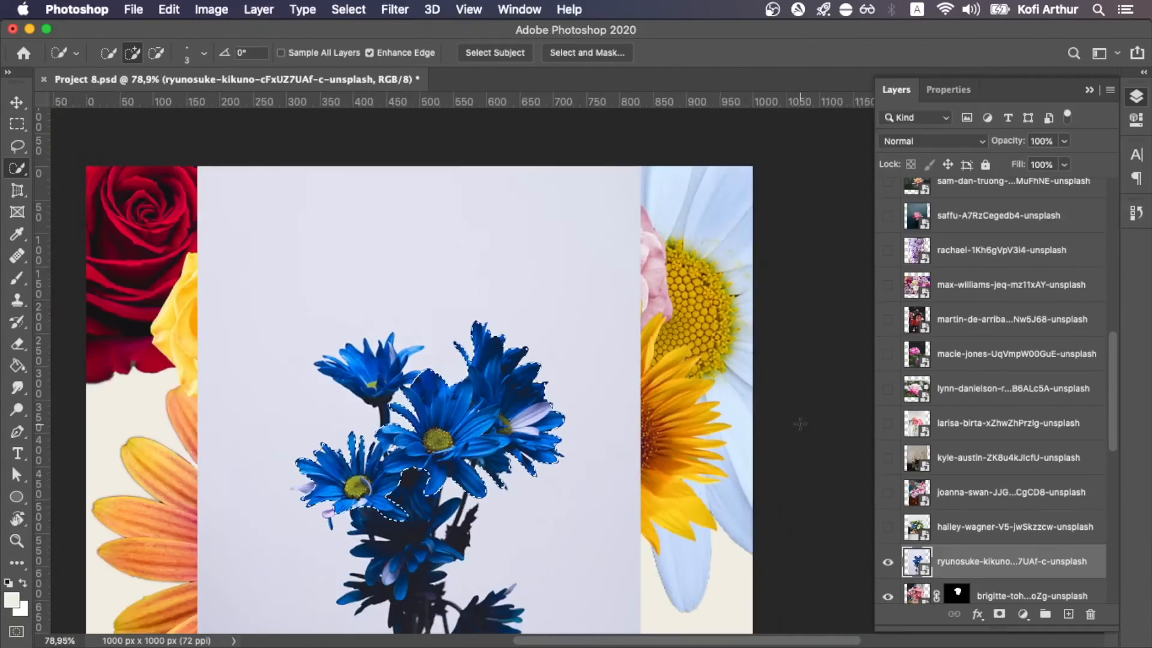
Mask the blue flower layer to its selection and move the flowers toward the canvas's left side
scroll(558, 372, up, 5)
key(super+minus)
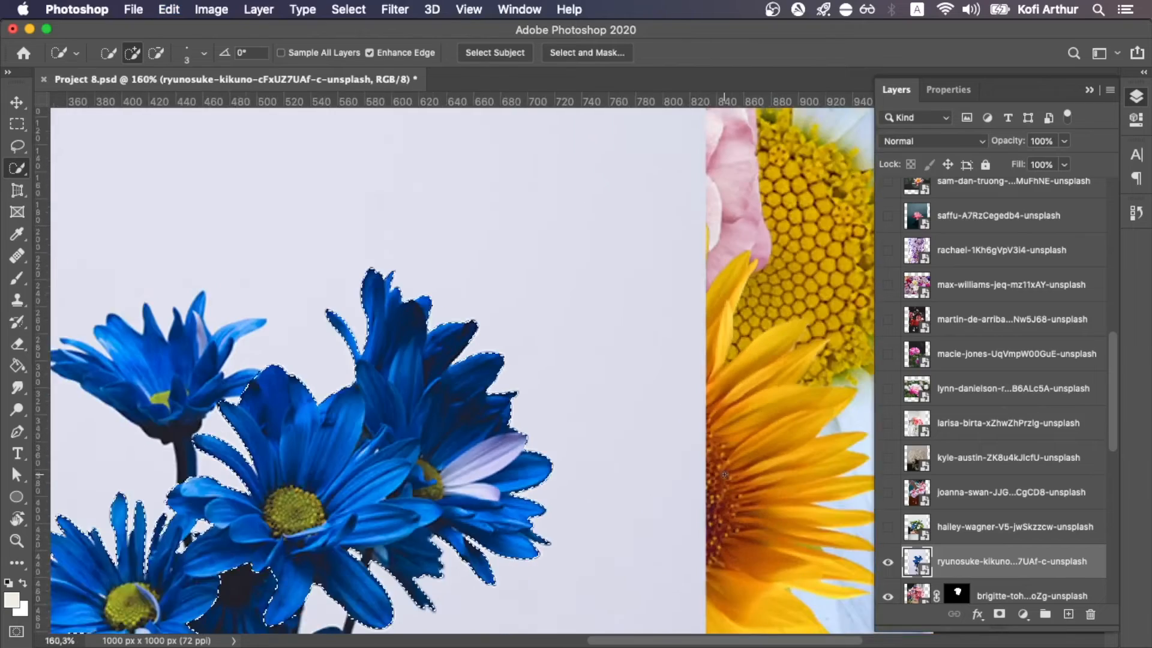
click(999, 615)
key(super+minus)
key(v)
drag(552, 375, 436, 451)
Enlarge and rotate the blue flowers so they run down the canvas's left edge
key(super+t)
drag(565, 255, 324, 298)
drag(426, 472, 420, 362)
drag(613, 490, 841, 612)
drag(397, 374, 417, 435)
scroll(591, 372, up, 5)
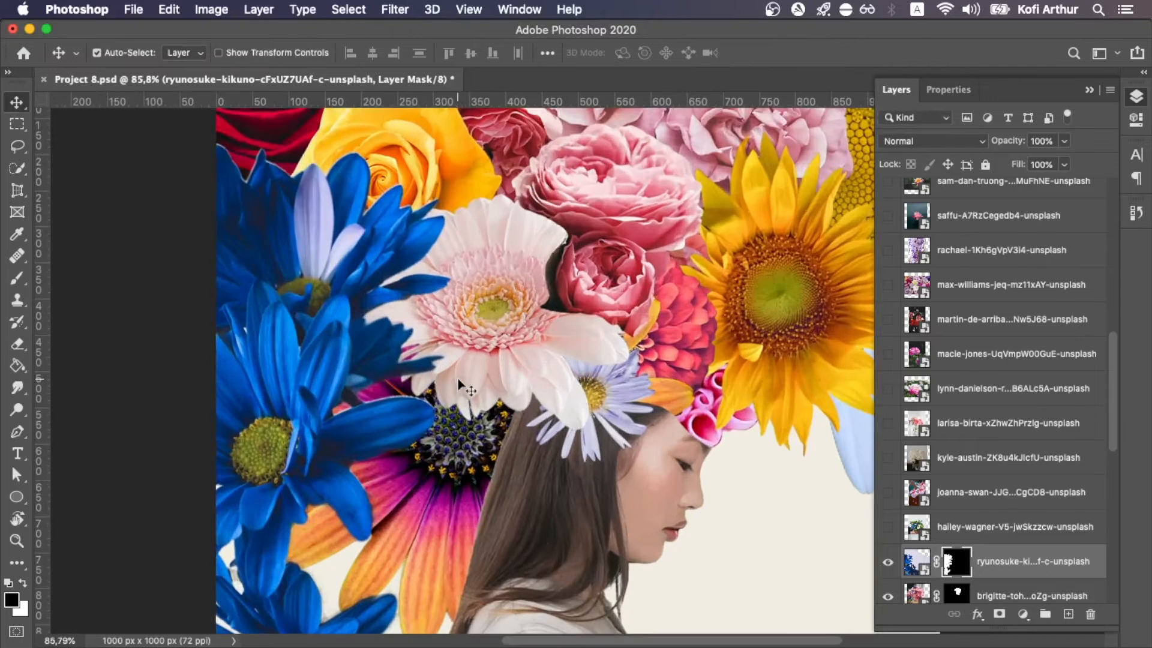
Move the ryunosuke-kikuno blue flower layer directly below the top brigitte-toh layer
scroll(600, 372, down, 5)
scroll(989, 560, down, 3)
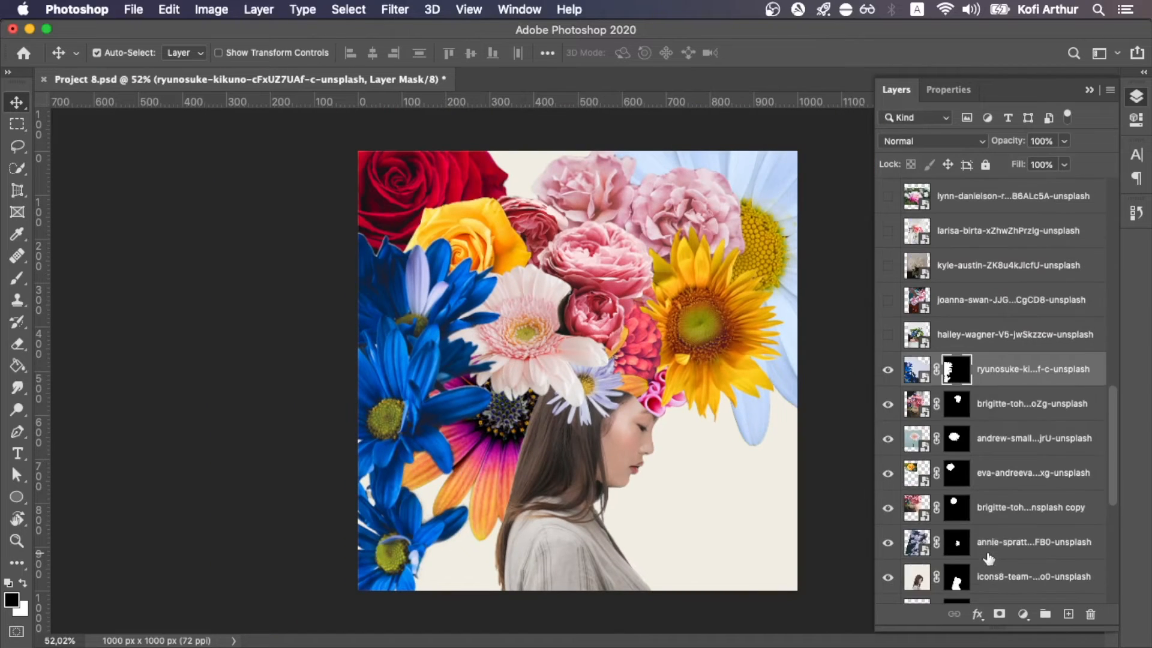
mouse_move(1012, 369)
mouse_down()
mouse_move(1019, 549)
mouse_move(1020, 390)
mouse_up()
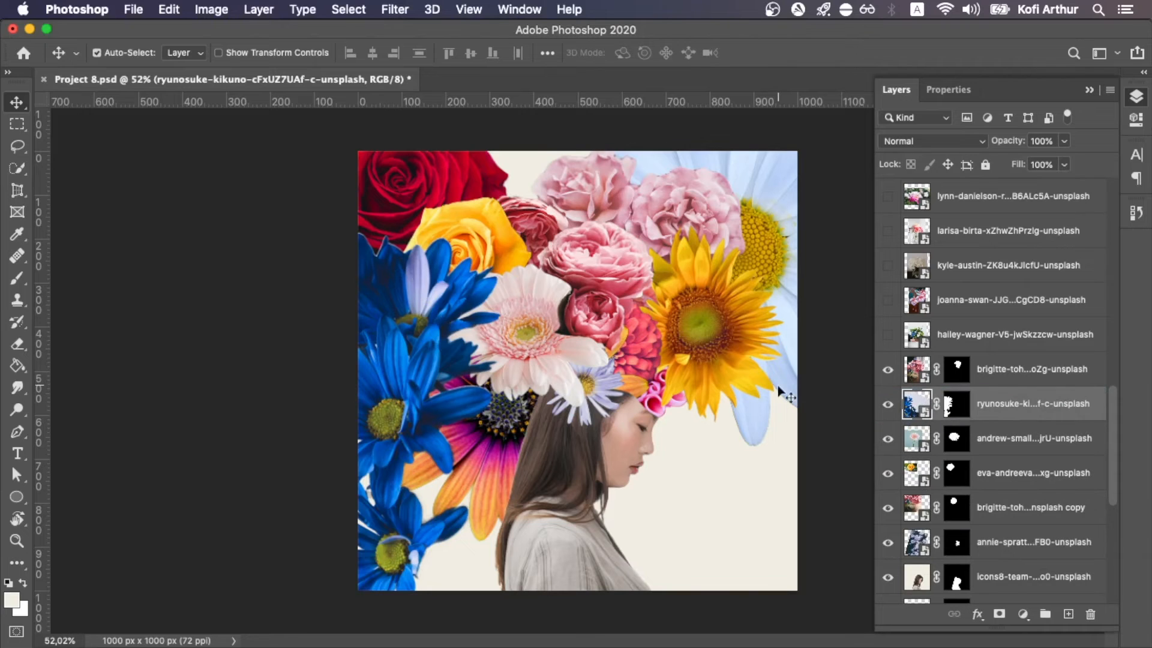
Make the saffu water lily layer visible and move it directly above the top brigitte-toh layer
scroll(971, 369, up, 5)
click(887, 293)
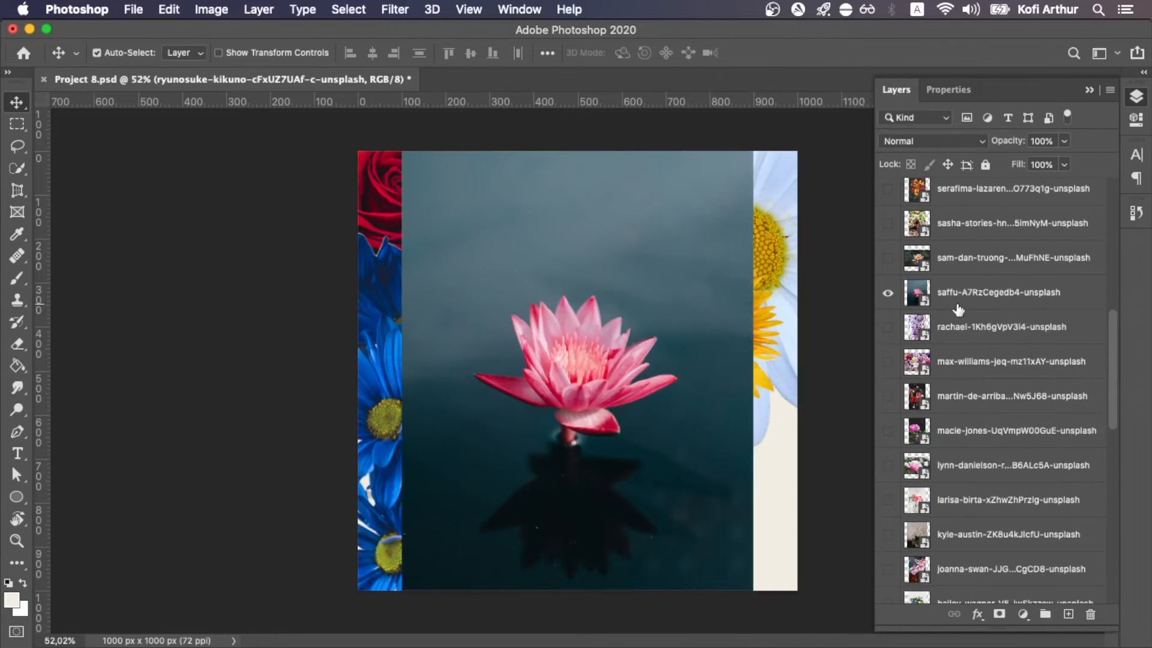
scroll(972, 408, down, 5)
drag(958, 305, 988, 281)
scroll(604, 368, up, 5)
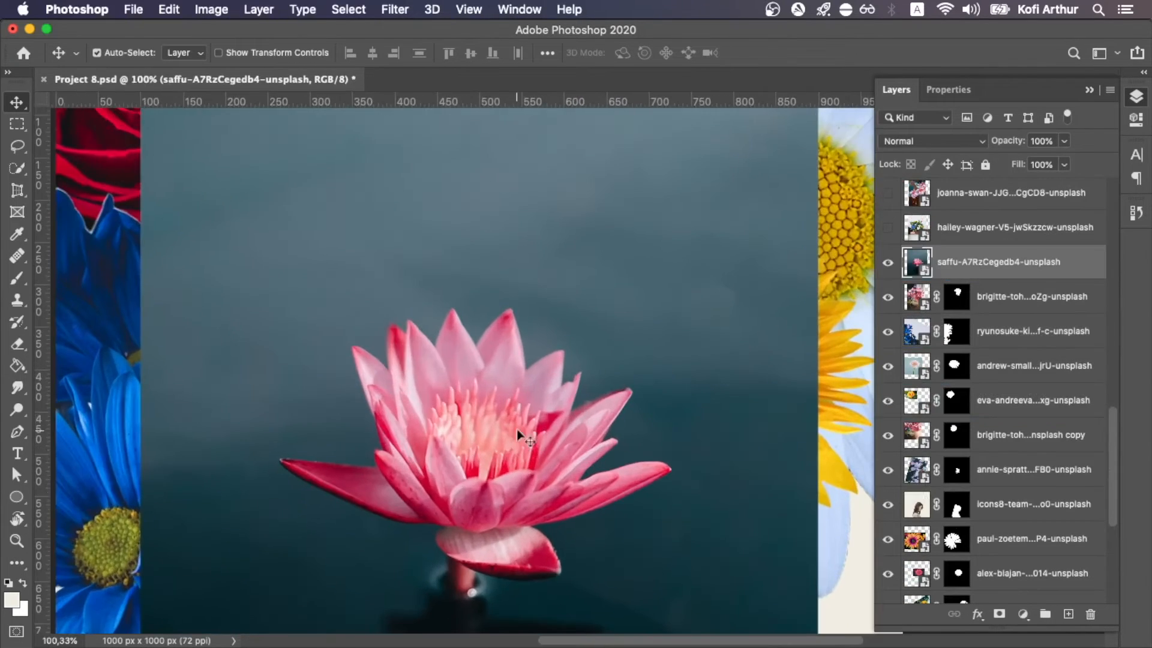
key(w)
key(shift+w)
click(493, 442)
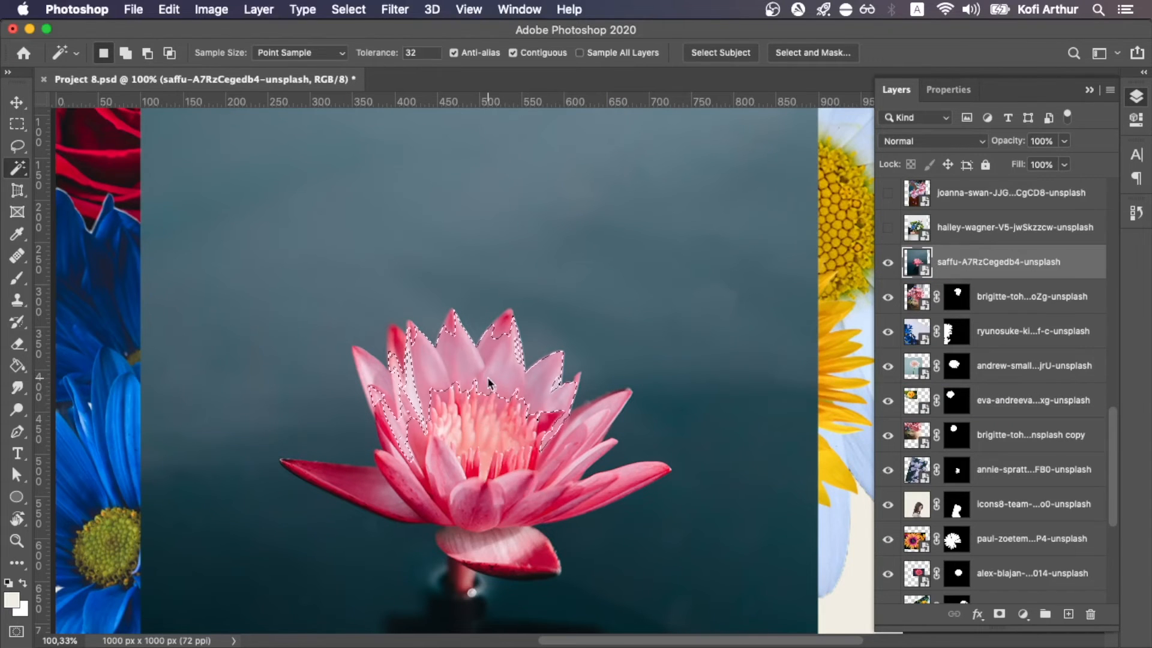
click(488, 408)
click(493, 456)
click(375, 378)
click(446, 465)
click(411, 480)
click(393, 495)
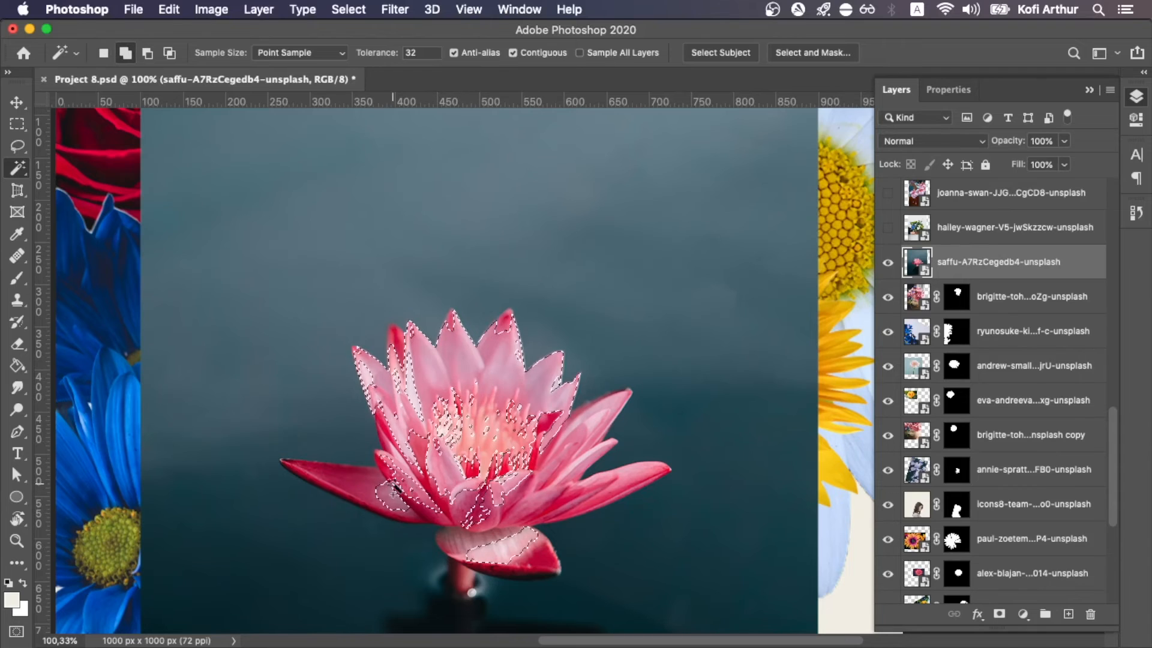
click(504, 545)
click(607, 492)
key(ctrl+d)
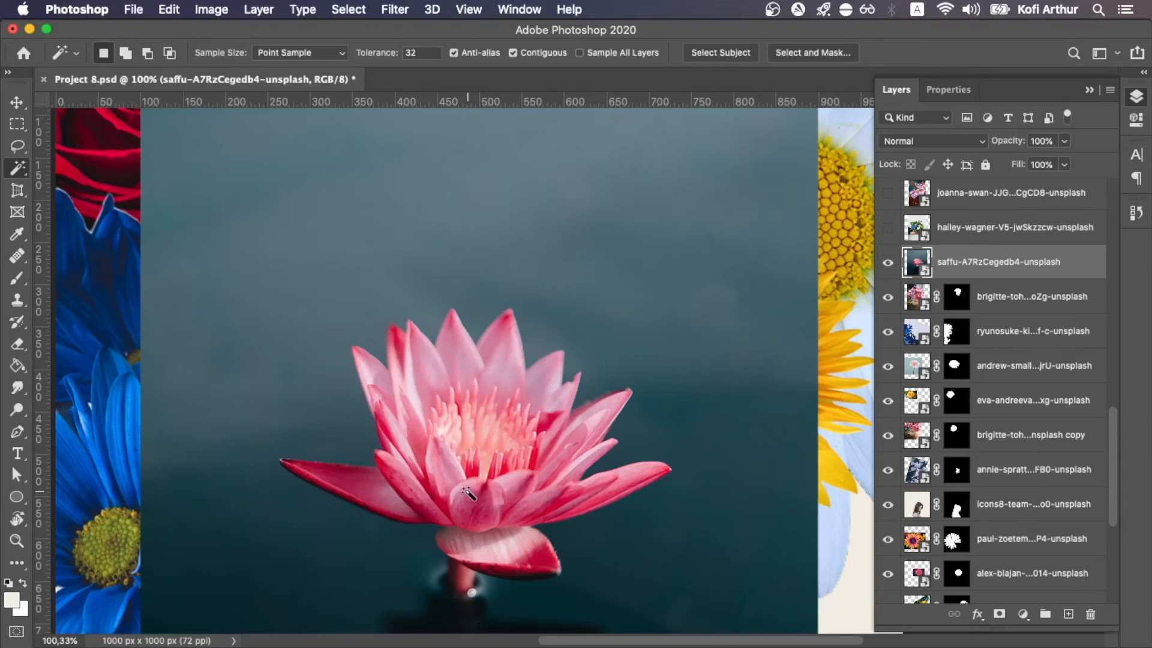
Select the pink water lily with the Quick Selection tool at 60 px
key(shift+w)
key(shift+w)
drag(479, 510, 485, 396)
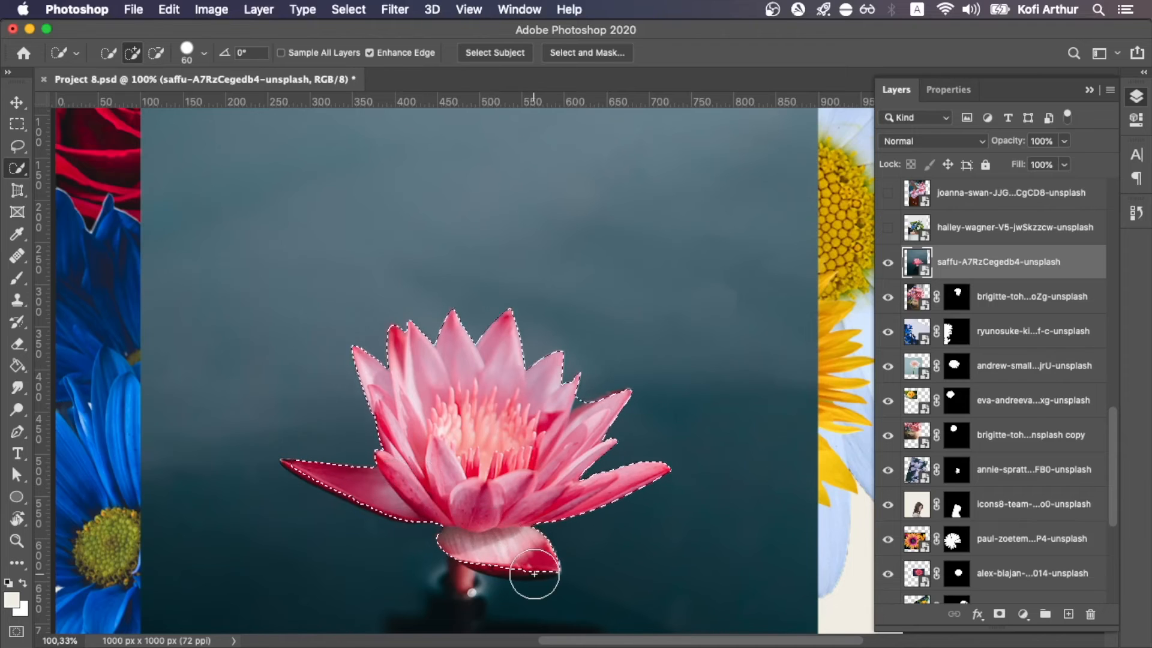
Shrink the Quick Selection brush to 8 px and add the missed dark edges of the water lily's lower petals
scroll(534, 574, up, 3)
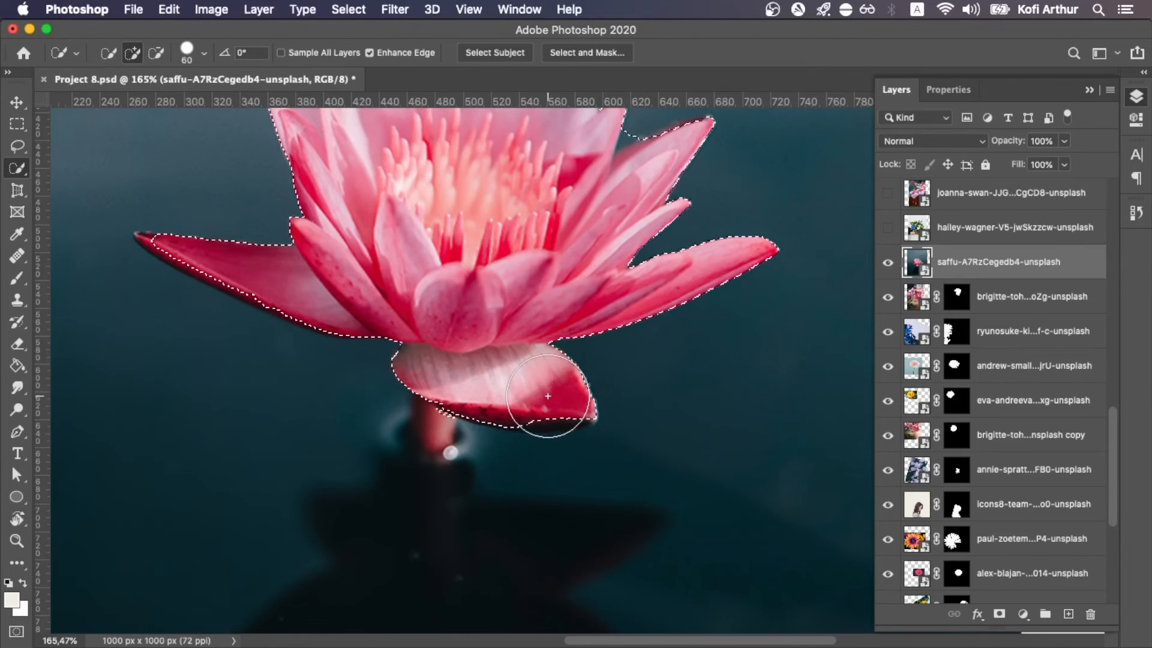
key(bracketleft)
key(bracketleft)
key(bracketleft)
key(bracketleft)
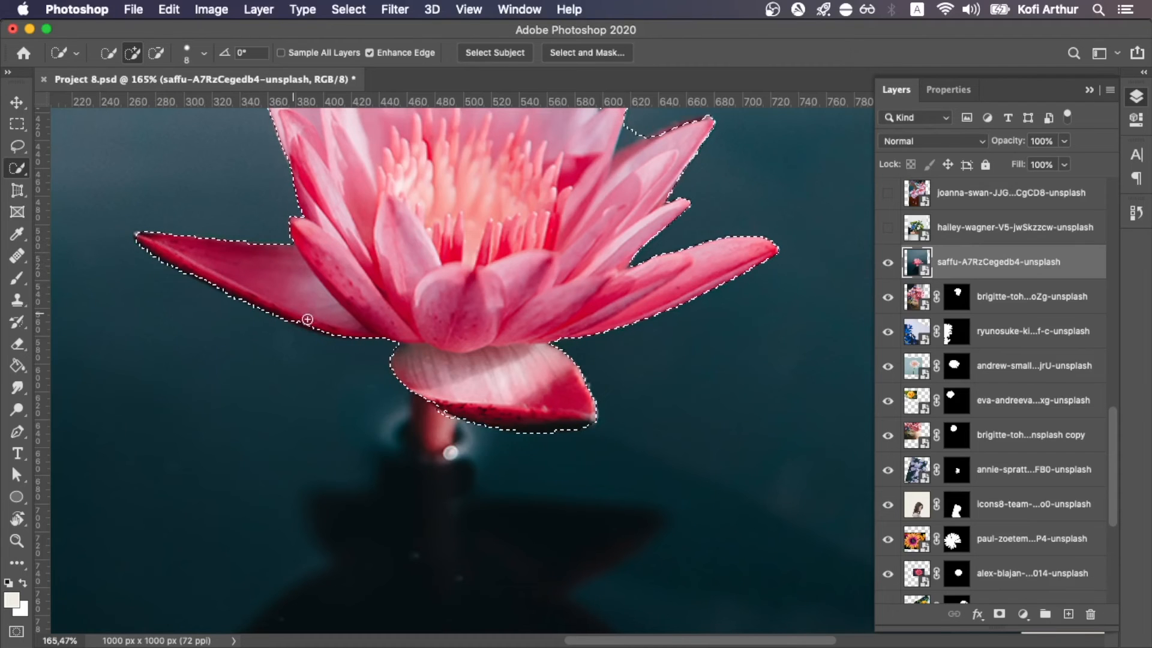
Subtract the stem beneath the water lily's lowest petal from the selection and restore the petal's edge
alt+click(441, 414)
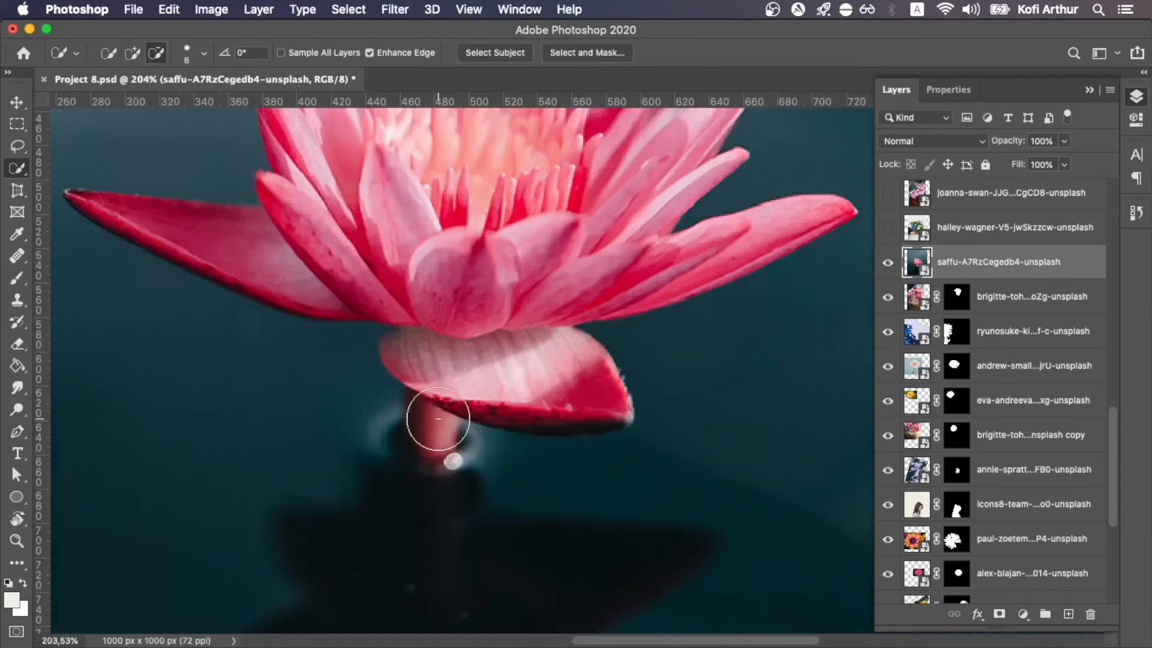
scroll(432, 406, up, 5)
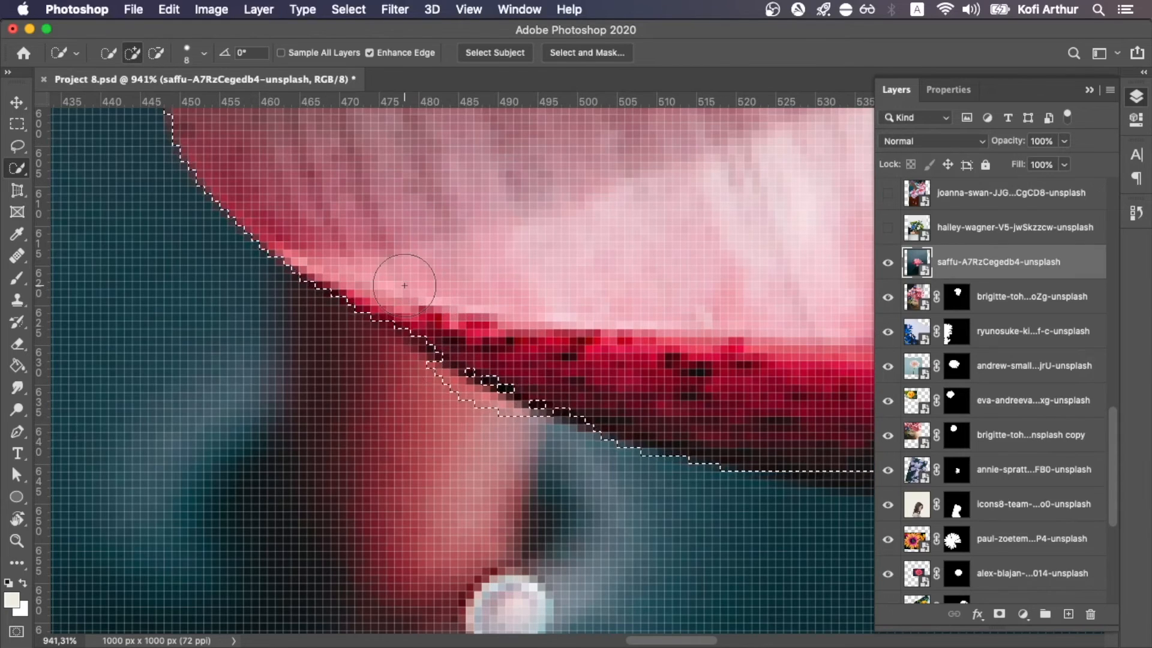
scroll(501, 352, down, 5)
scroll(715, 391, up, 3)
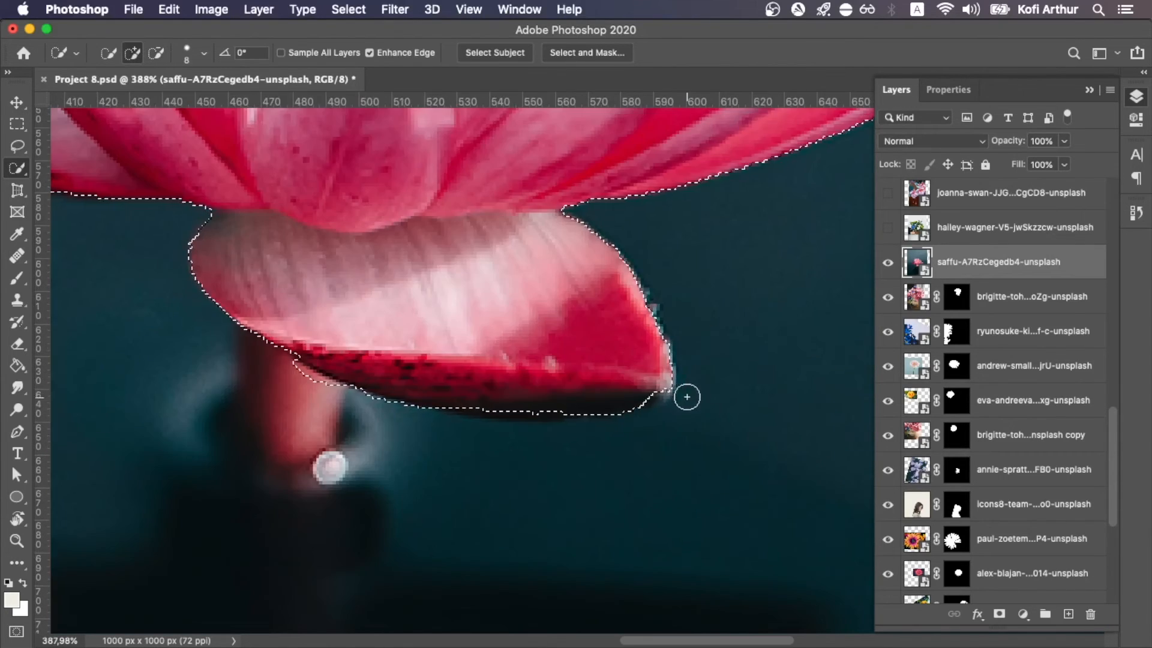
Mask the water lily layer to its selection and move the flower to the canvas's lower-left corner
scroll(687, 396, down, 6)
click(999, 614)
scroll(591, 409, up, 3)
scroll(591, 409, down, 3)
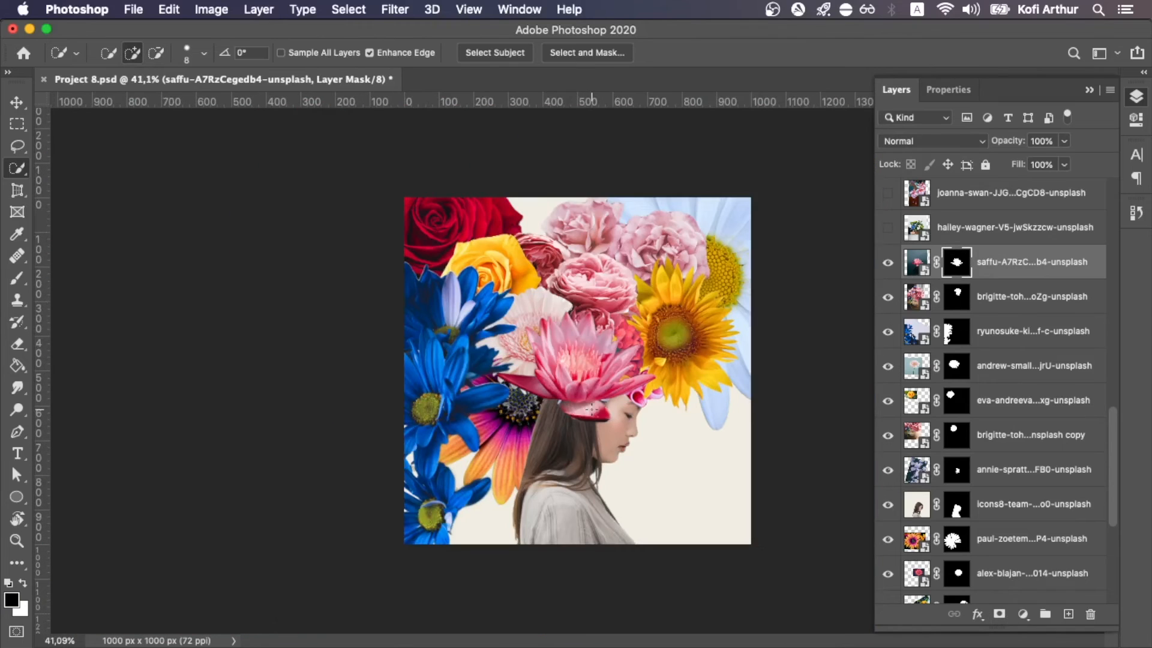
key(v)
drag(590, 375, 505, 520)
Enlarge the water lily and position it in the canvas's lower-left corner, overlapping the blue flowers and the woman's back
key(super+t)
drag(481, 347, 482, 310)
drag(473, 527, 471, 540)
drag(479, 325, 479, 311)
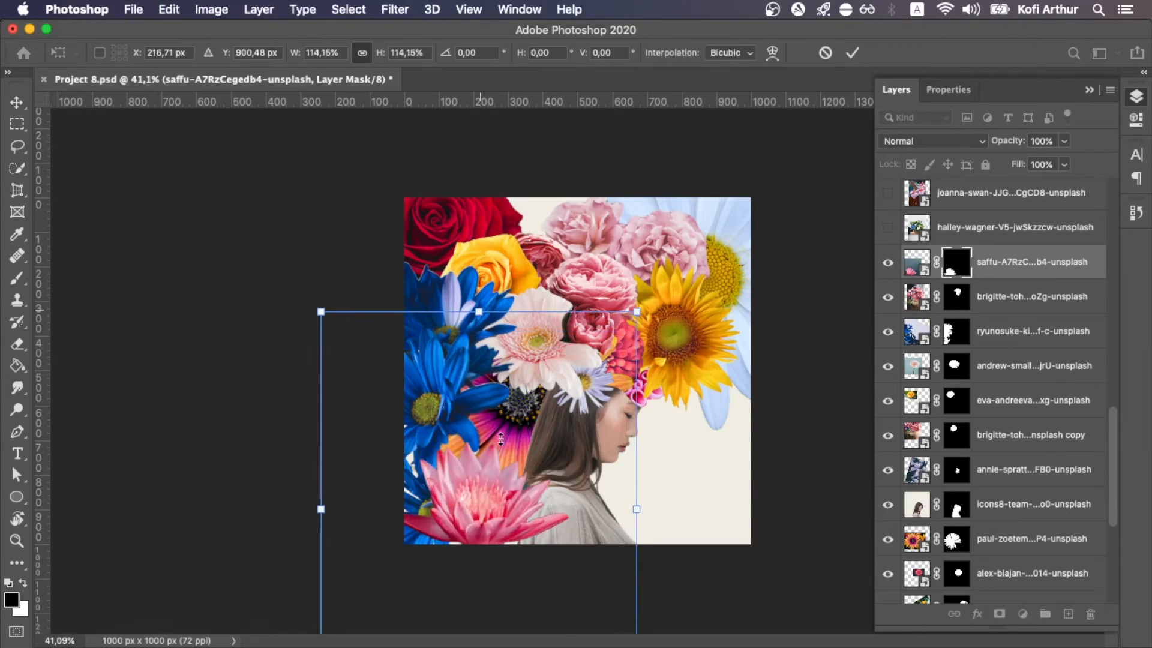
drag(498, 519, 496, 525)
drag(477, 316, 477, 253)
drag(474, 500, 476, 534)
scroll(495, 518, up, 8)
scroll(494, 517, down, 5)
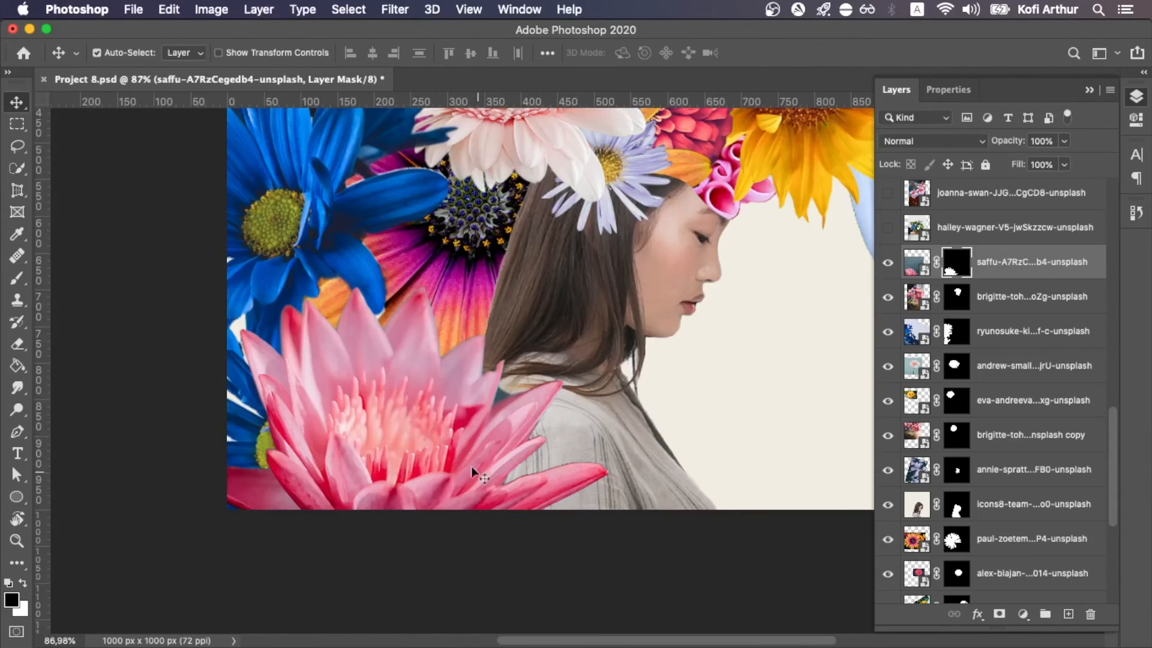
scroll(467, 445, down, 5)
scroll(503, 532, up, 5)
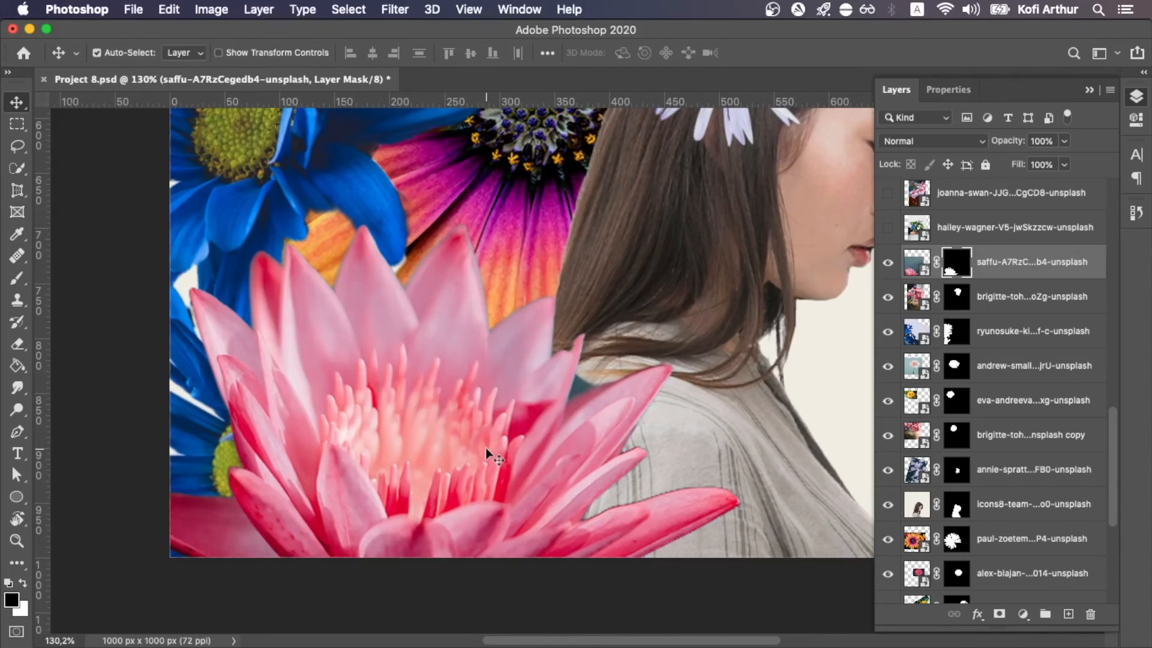
Move the water lily layer beneath the orange and purple daisy layer so the blue flowers and the woman overlap it
scroll(487, 449, down, 7)
click(502, 444)
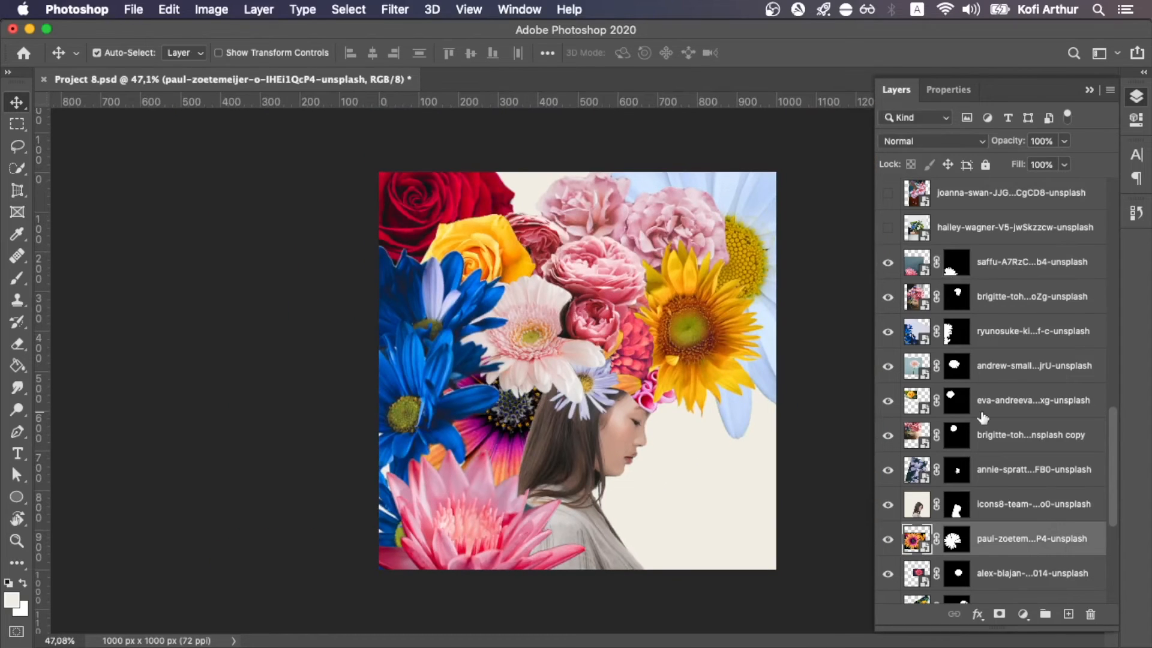
scroll(990, 300, up, 1)
drag(991, 293, 1001, 580)
scroll(467, 486, up, 2)
scroll(637, 561, down, 3)
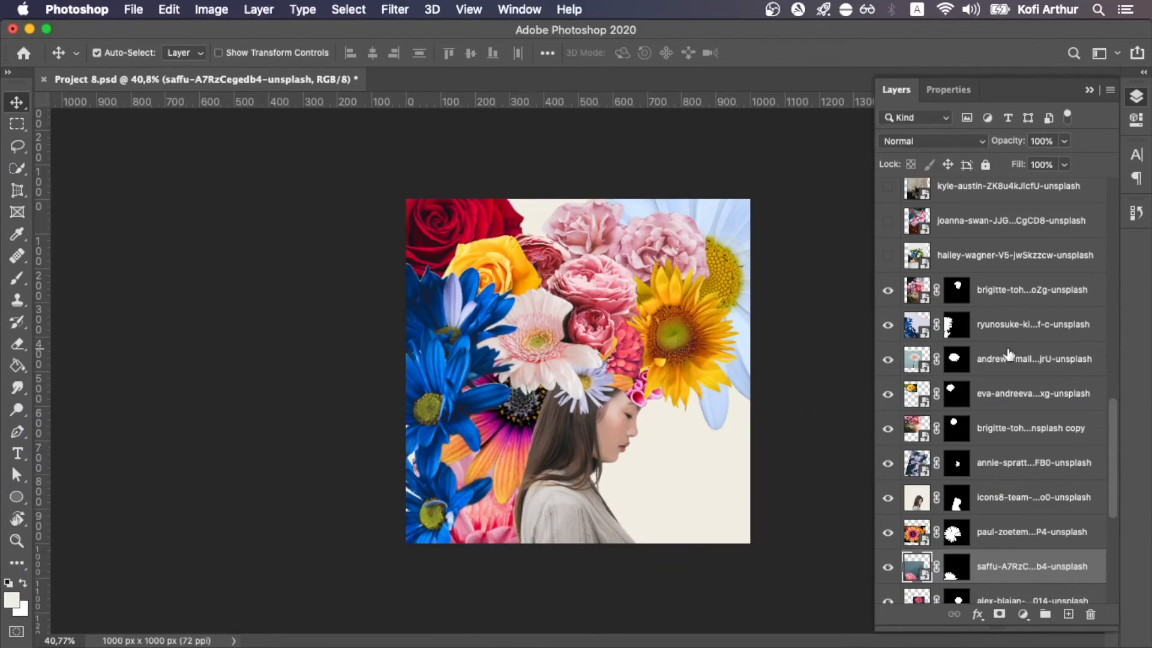
Preview the hidden flower photos one by one and leave the large pink and white peony photo shown
scroll(1009, 355, up, 4)
click(888, 384)
click(887, 349)
click(886, 315)
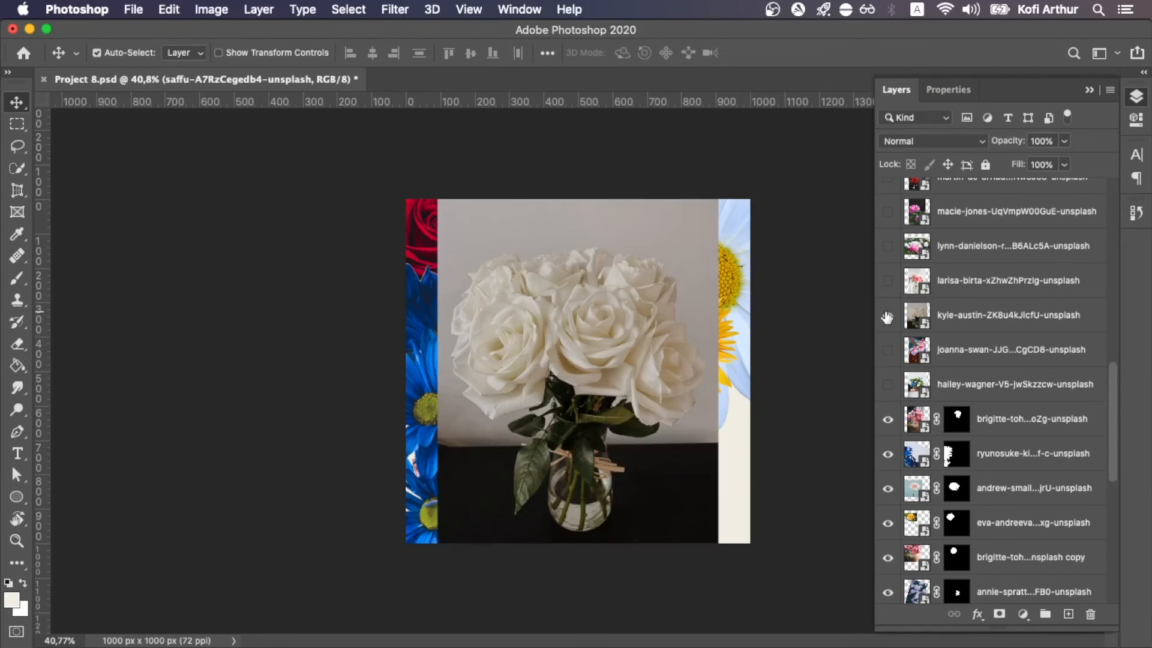
click(887, 316)
click(887, 280)
click(887, 281)
click(888, 246)
scroll(584, 441, up, 2)
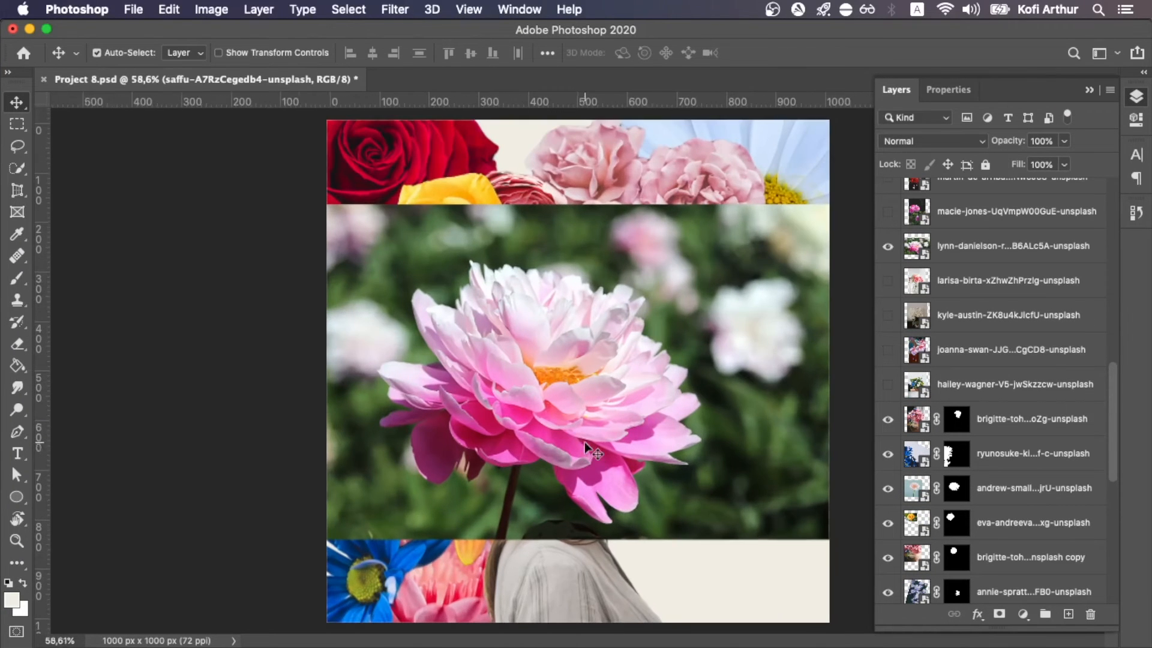
Select the peony bloom without its stem using Quick Selection and mask its layer to the selection
click(704, 306)
scroll(570, 367, up, 2)
key(w)
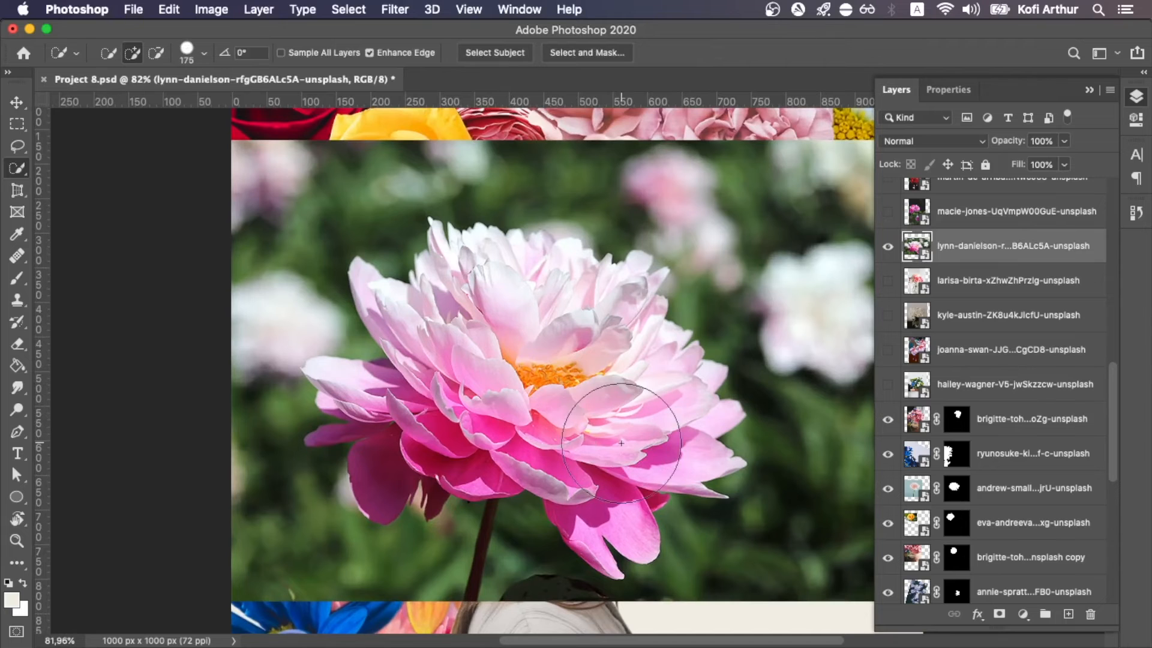
mouse_move(621, 443)
mouse_down()
mouse_move(448, 346)
mouse_move(395, 420)
mouse_move(447, 409)
mouse_move(579, 413)
mouse_up()
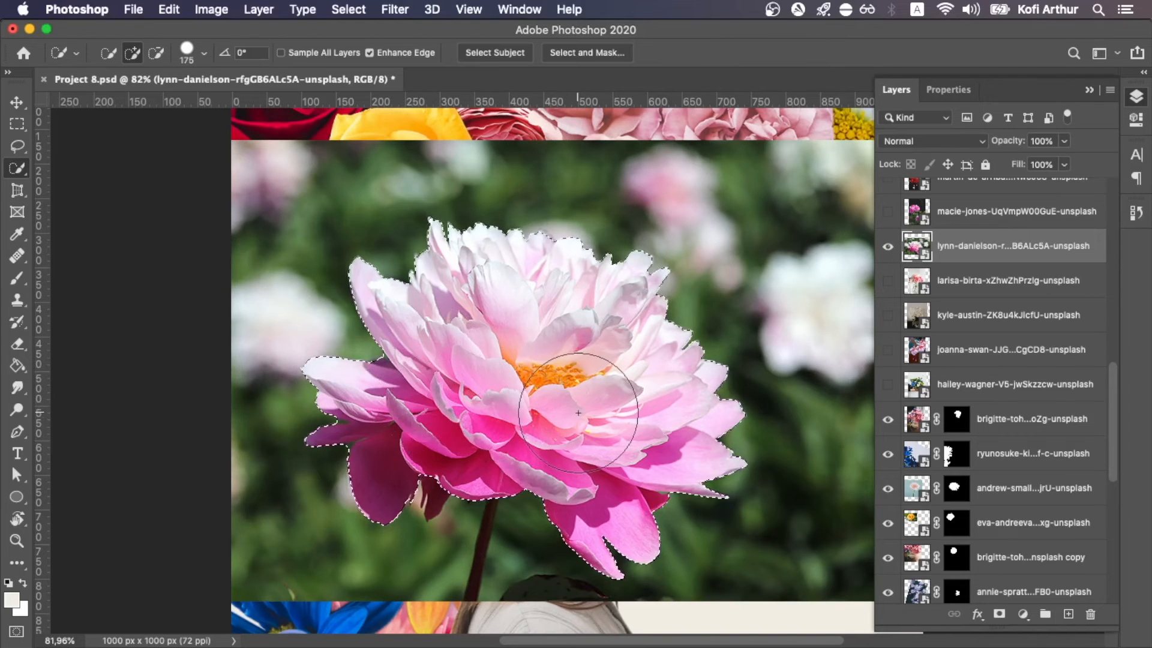
click(999, 614)
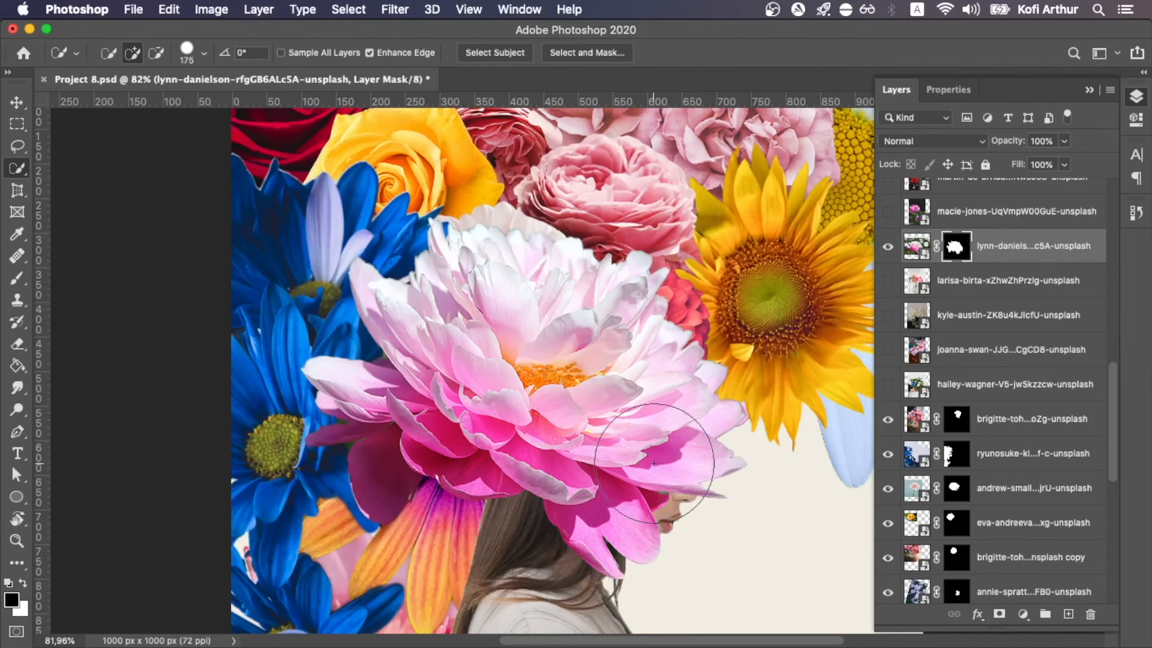
Refine the peony mask with Smooth 1, Contrast 20% and Shift Edge -30%
key(super+alt+r)
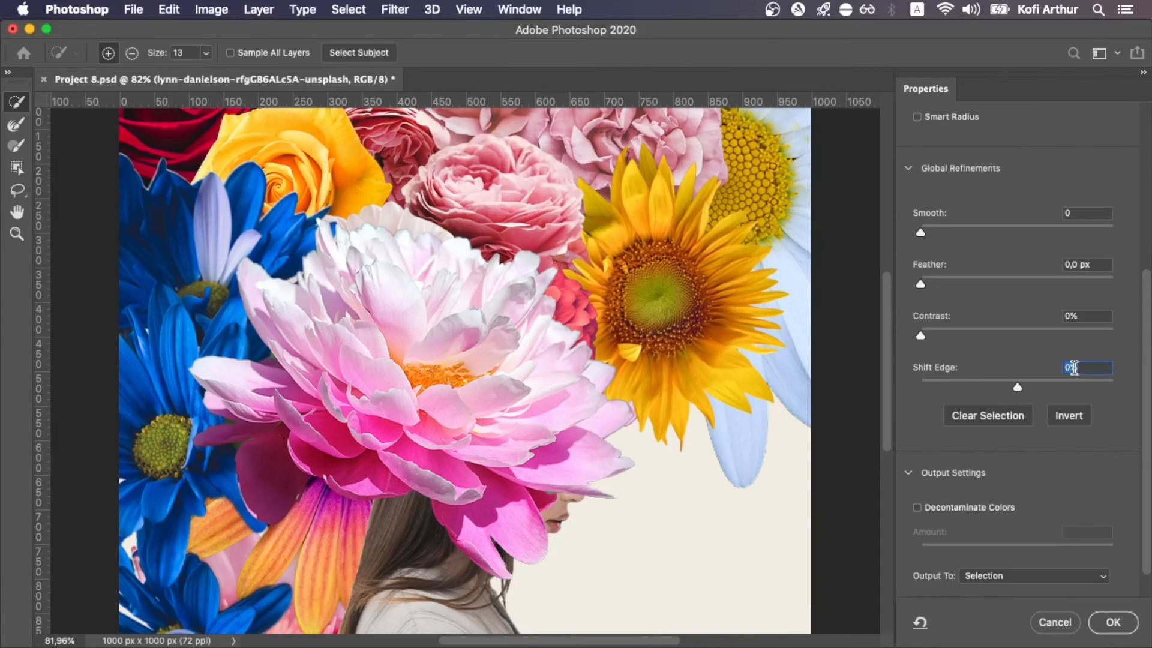
key(shift+Up)
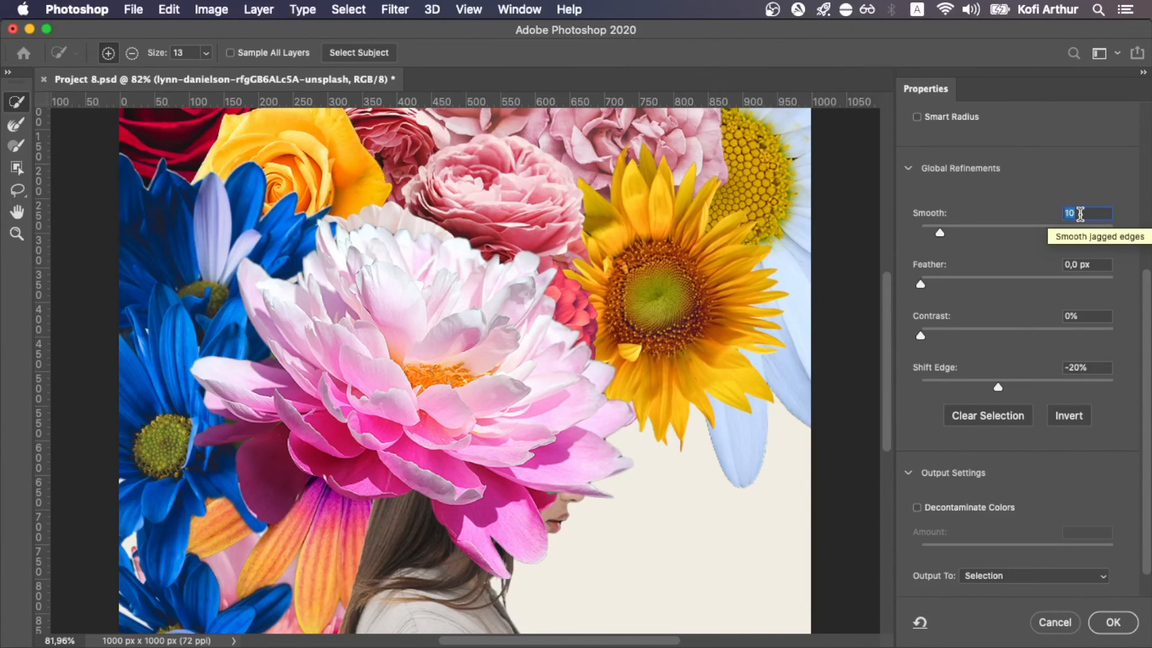
key(Down)
key(Down)
key(Down)
key(Down)
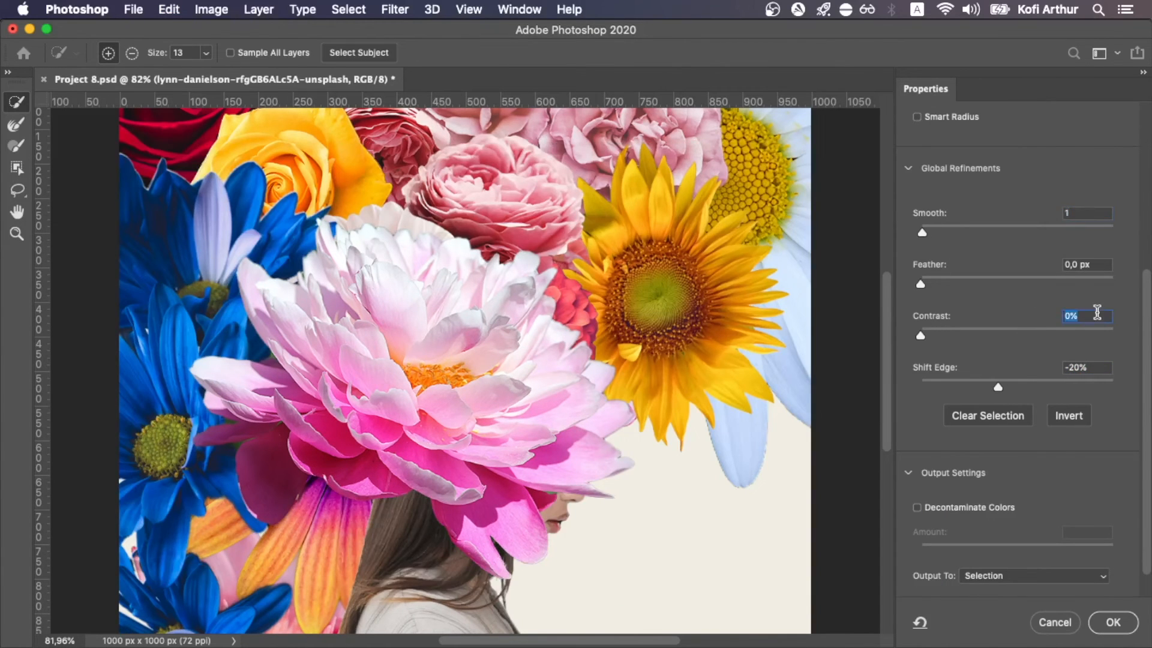
key(shift+Up)
key(shift+Up)
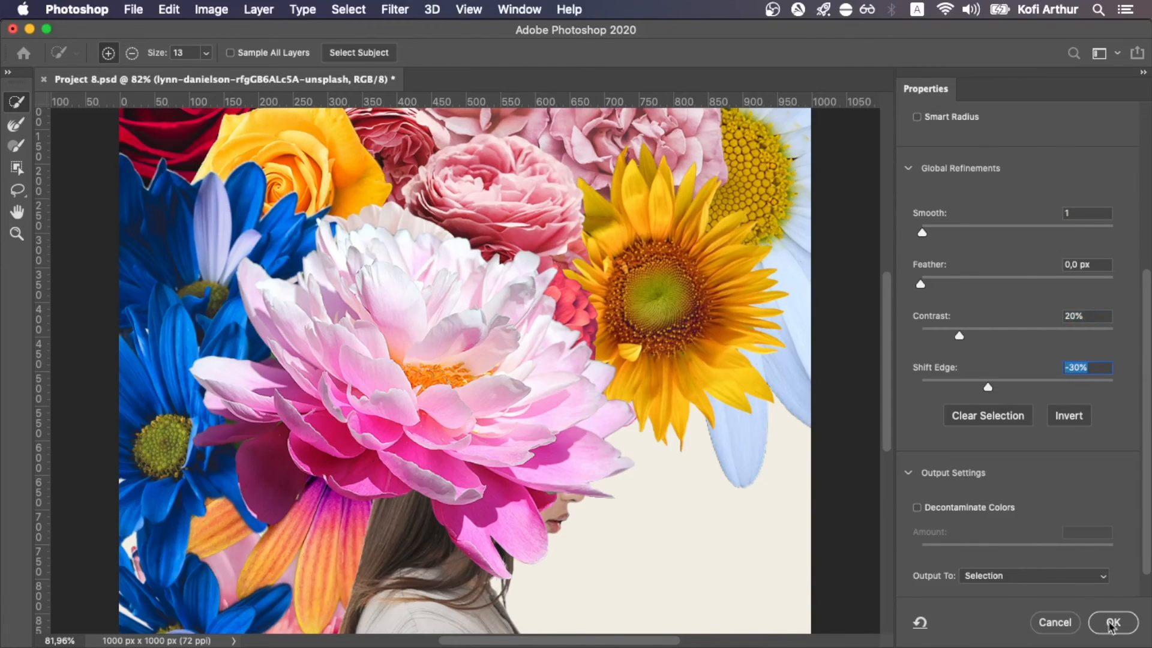
click(1110, 627)
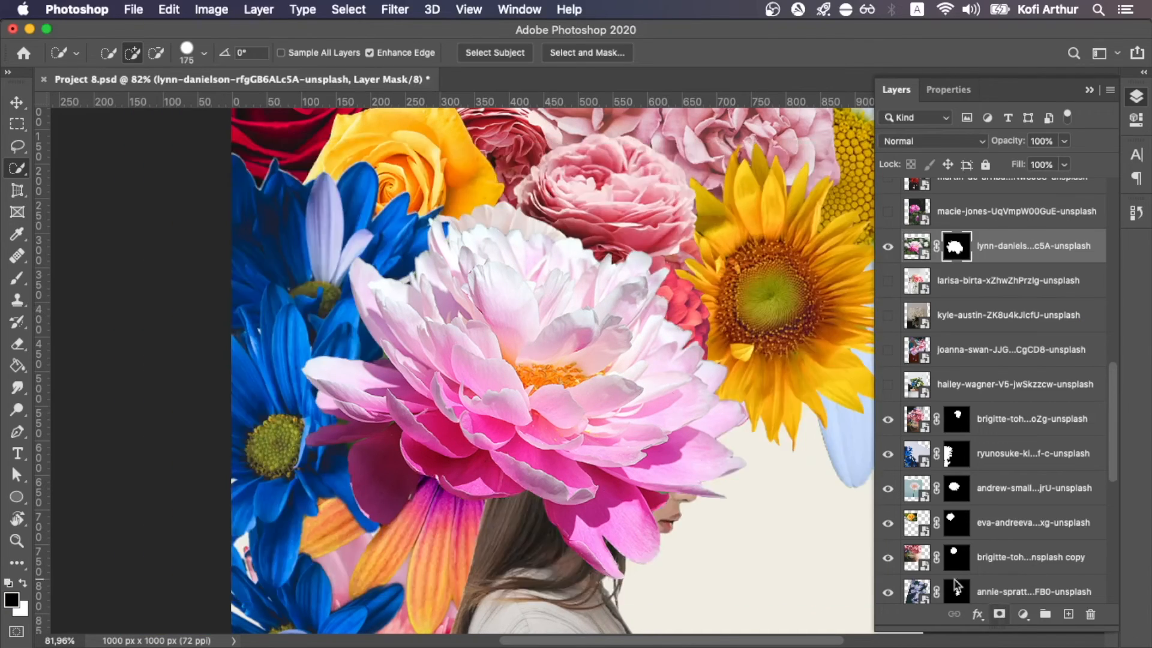
Move the peony to the canvas's upper edge above the roses and place its layer directly below the blue flowers layer
key(super+0)
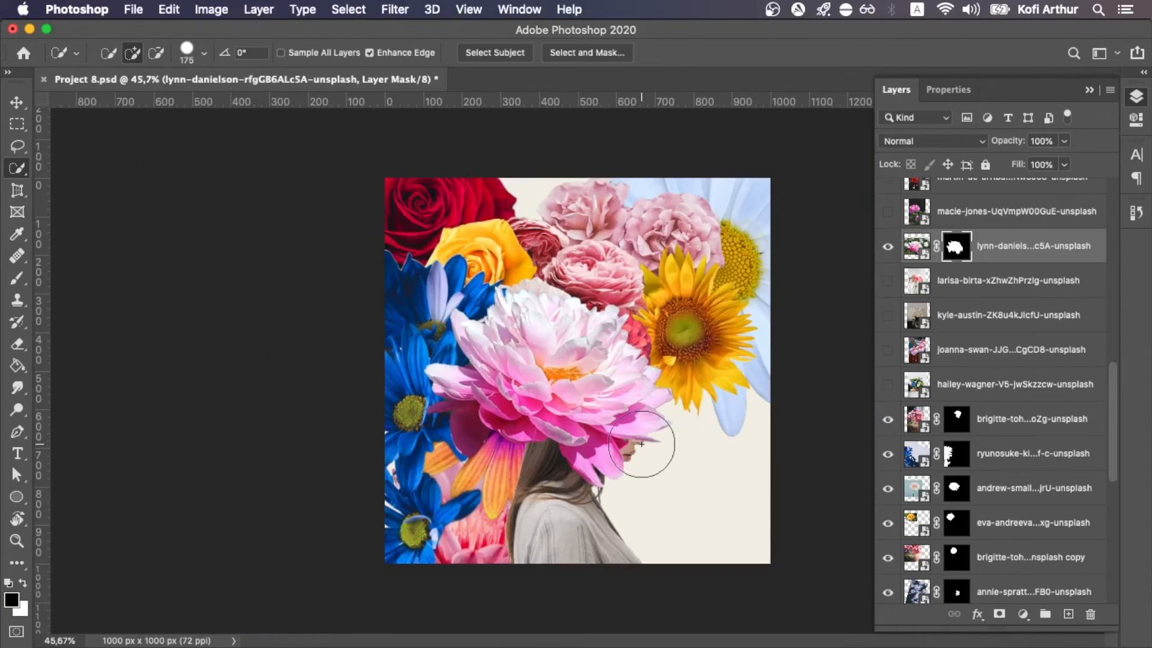
key(v)
drag(566, 352, 555, 214)
drag(1014, 252, 977, 489)
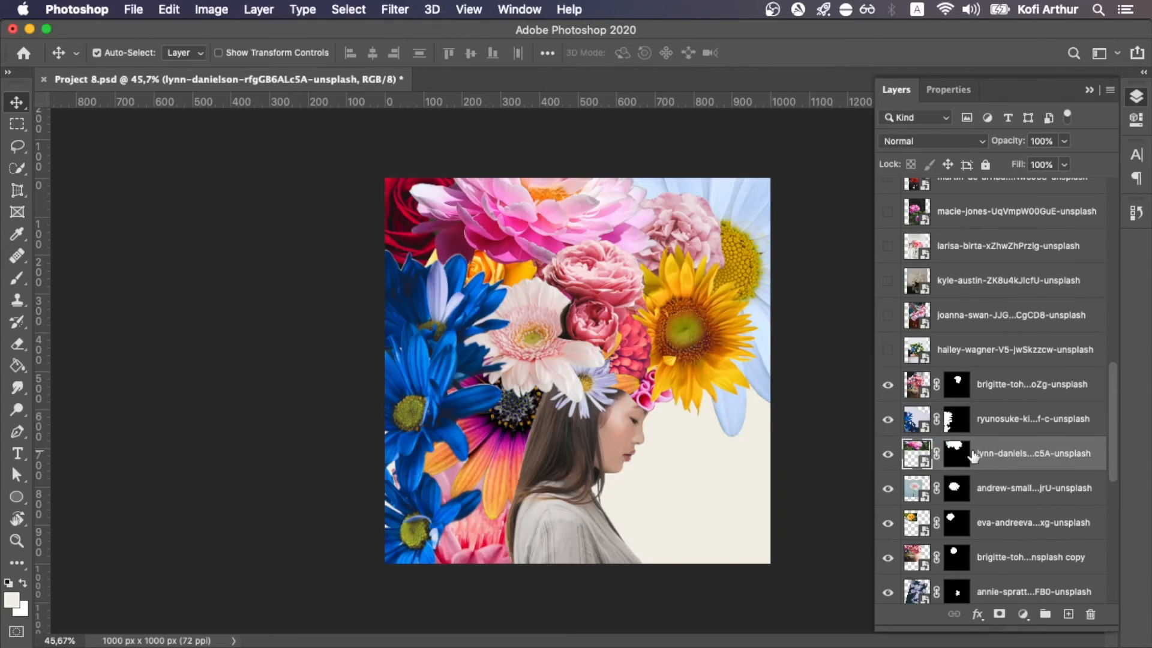
scroll(961, 441, down, 2)
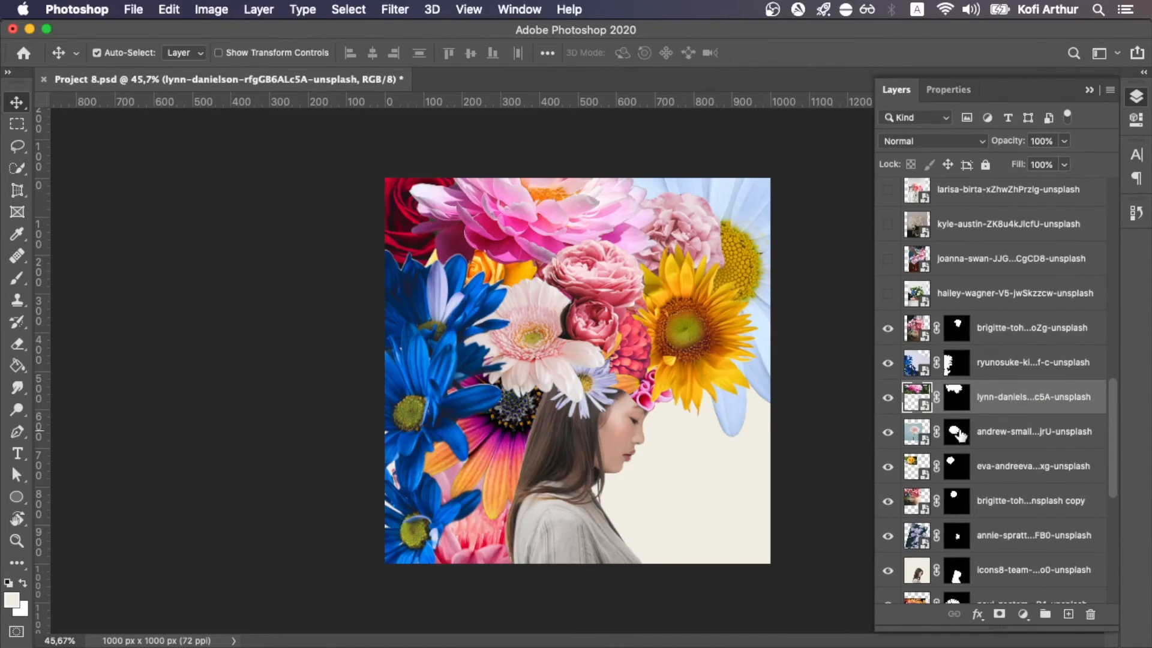
Duplicate the peony layer, place the copy at the canvas's left edge behind the lower blue flowers, and save the document
key(super+j)
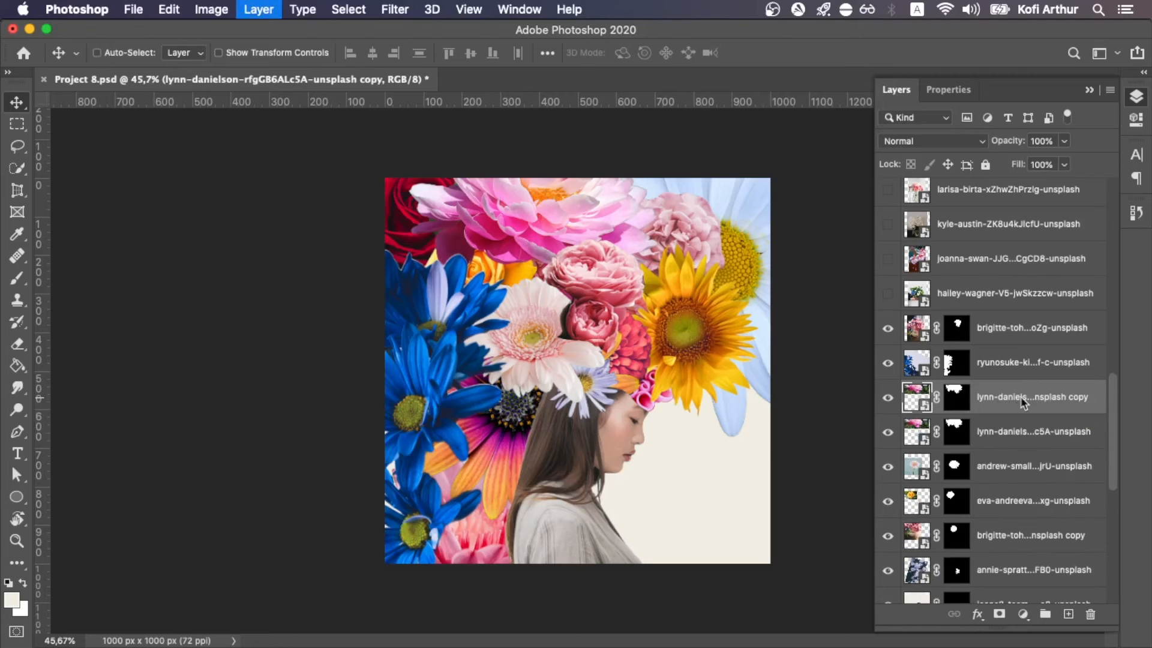
key(super+t)
drag(555, 240, 433, 487)
click(854, 53)
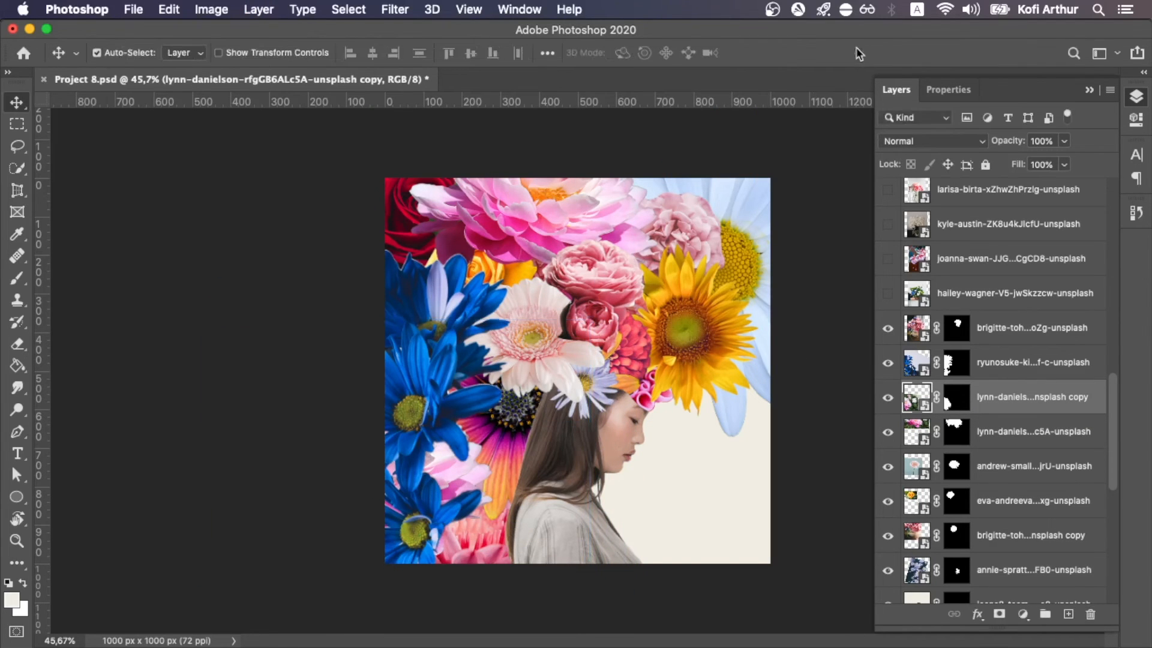
key(super+s)
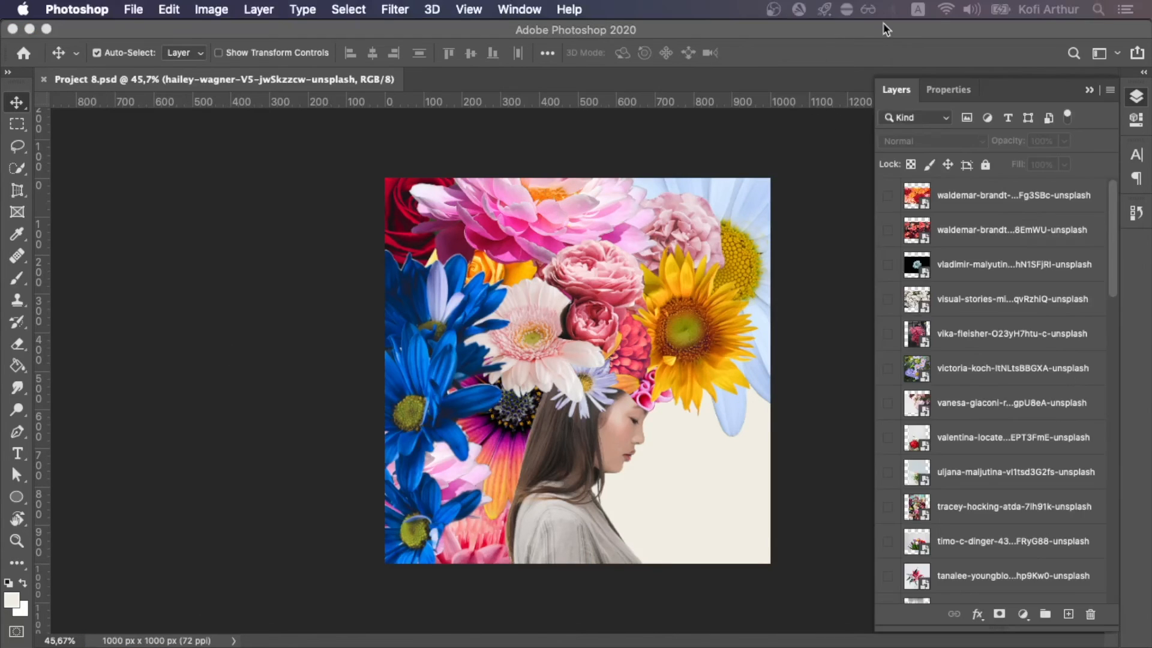
Group all the hidden, unused flower photo layers above the visible collage layers
scroll(1046, 394, down, 10)
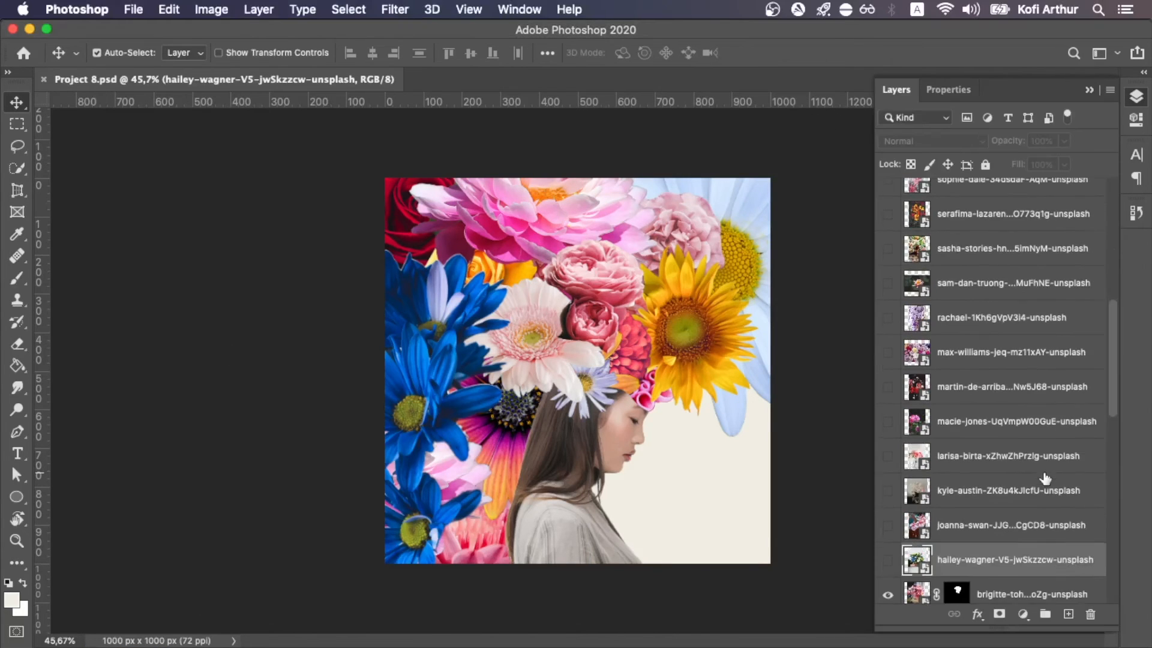
shift+click(1033, 282)
scroll(1033, 279, up, 10)
shift+click(1034, 193)
click(1045, 614)
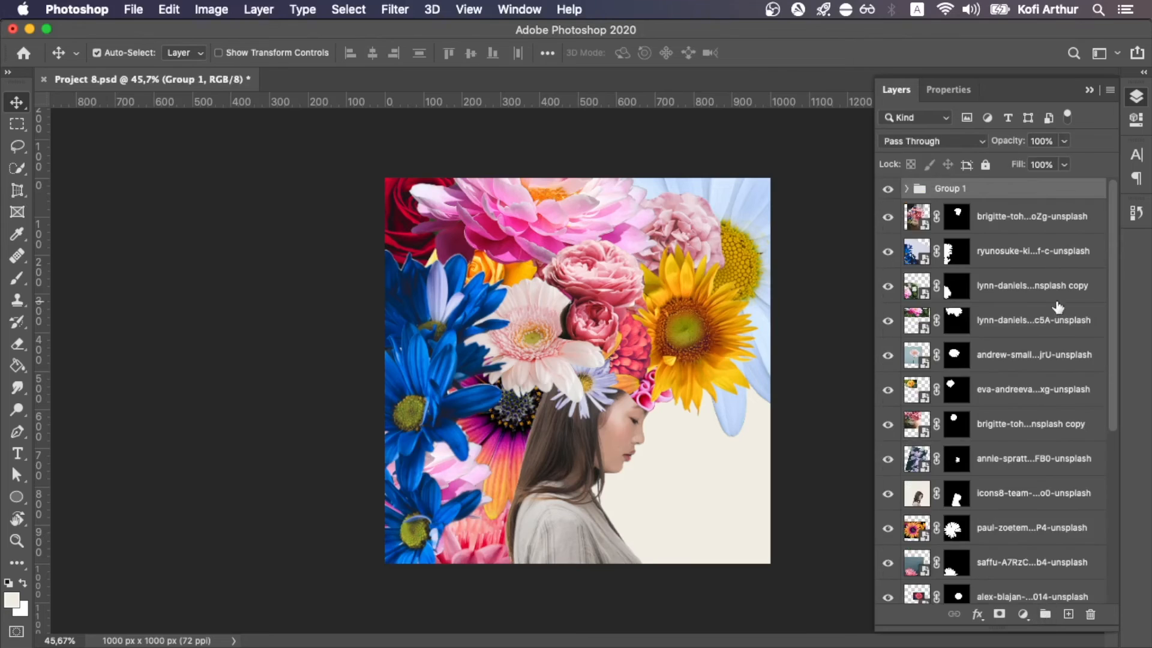
Select the collage layers from the topmost flower down to Layer 1 and stamp them into a merged copy below Group 1
click(1048, 226)
scroll(1044, 366, down, 5)
scroll(1041, 420, down, 3)
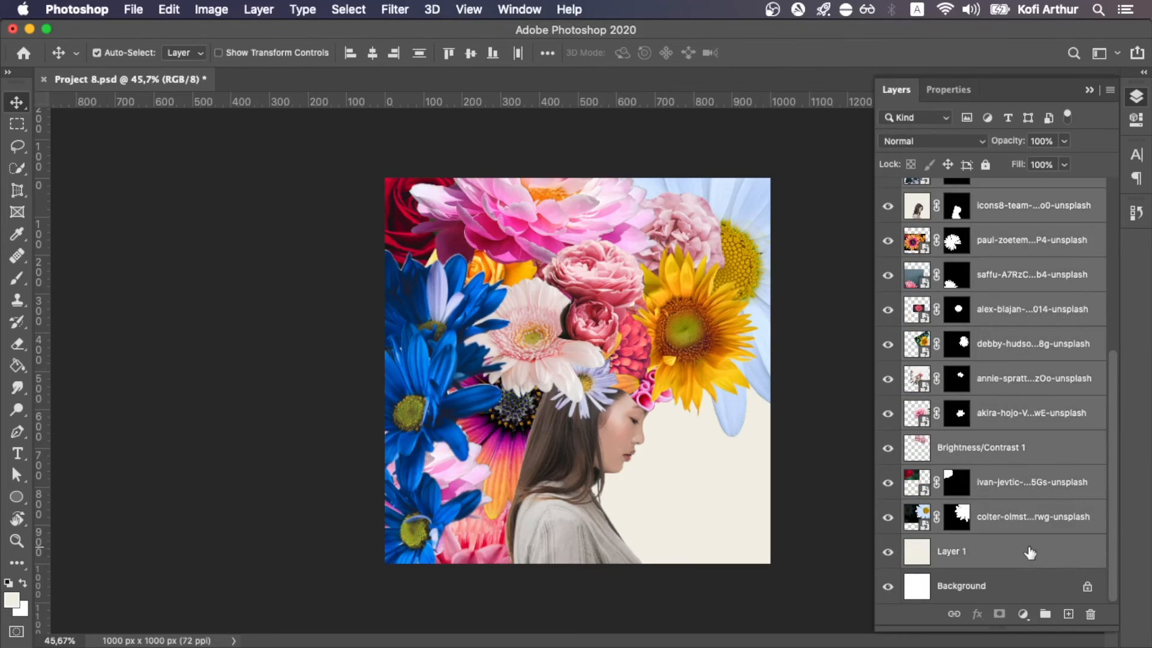
scroll(1029, 547, up, 8)
key(super+alt+shift+e)
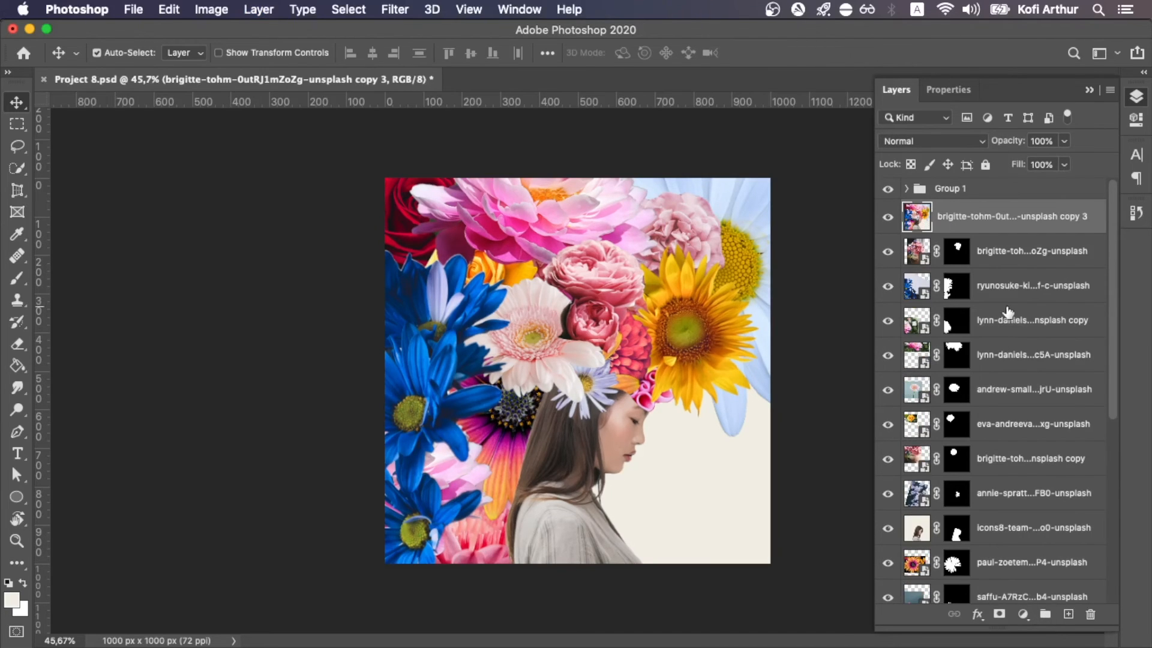
Open the merged layer in the Camera Raw Filter and set Contrast to +12 and Highlights to +19
click(394, 9)
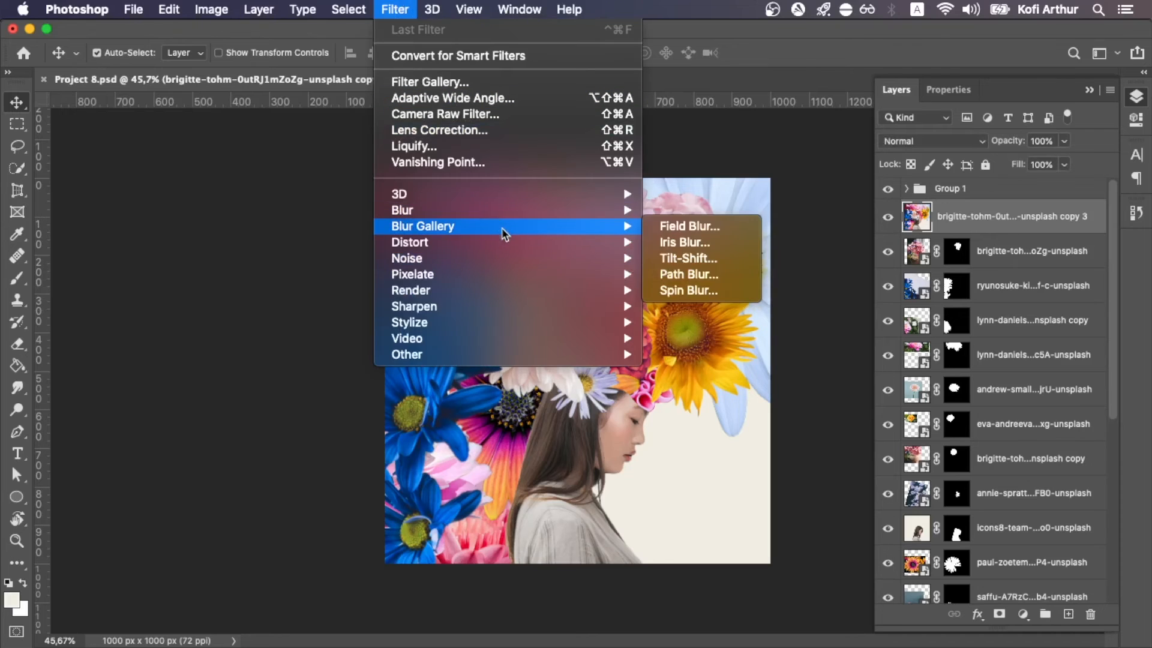
click(478, 129)
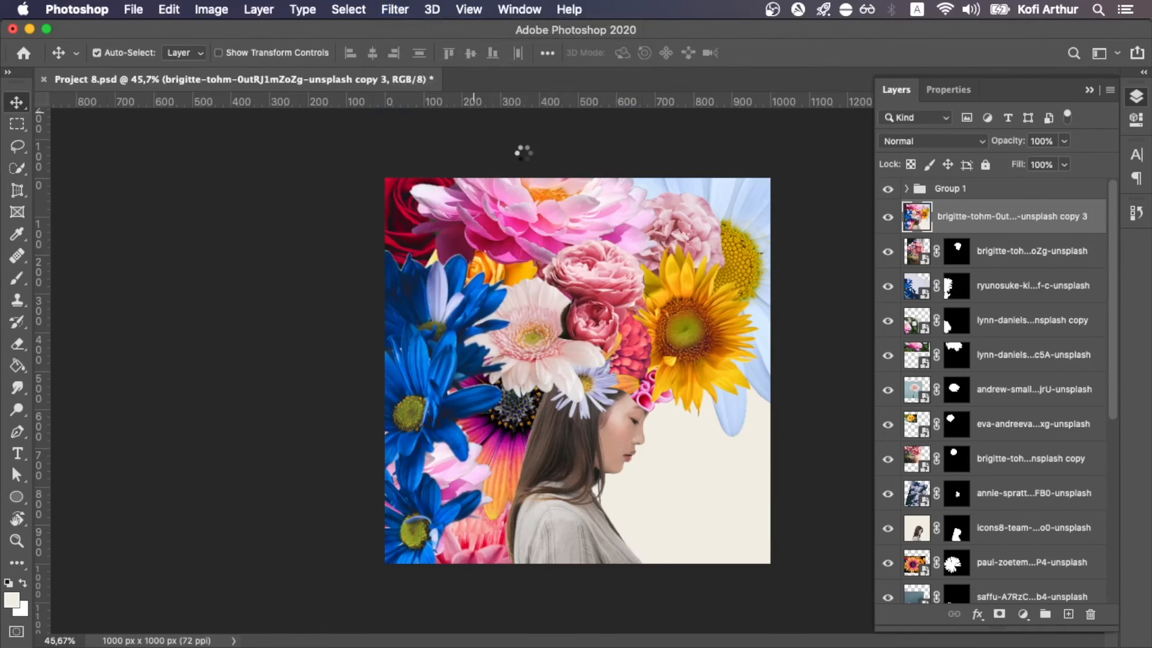
scroll(1073, 432, up, 1)
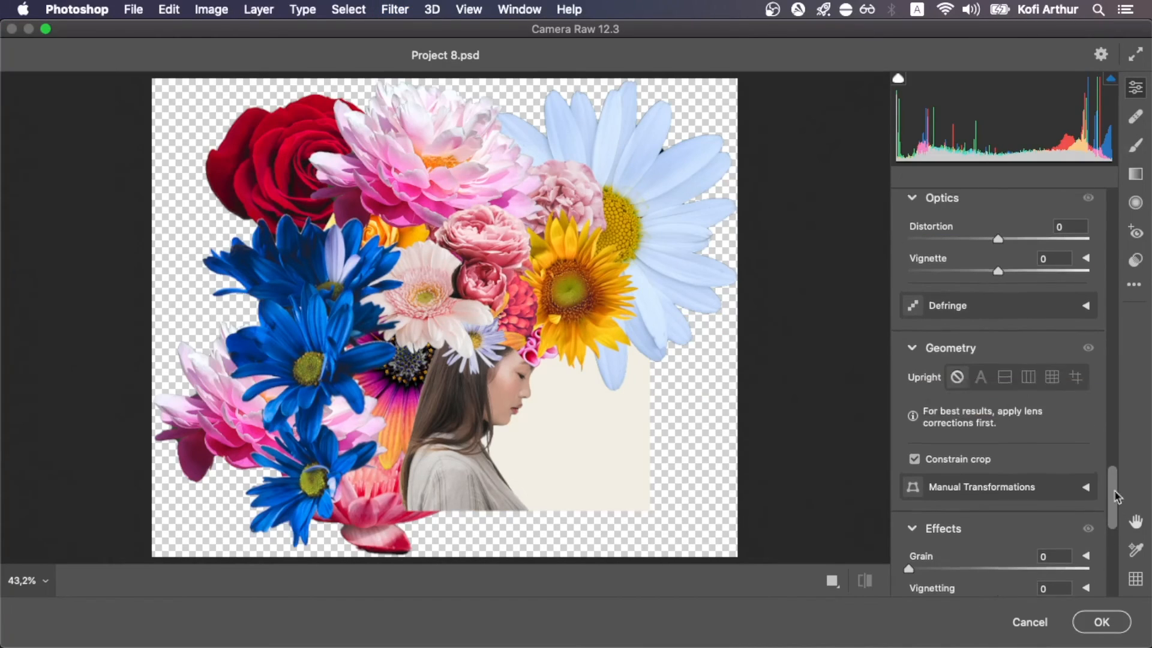
drag(1114, 495, 1113, 240)
drag(999, 337, 1025, 364)
scroll(1016, 388, down, 1)
drag(1012, 404, 1038, 447)
Compare the image with Vibrance at 0, restore Vibrance to +46, and set Saturation to +22
double_click(1015, 404)
scroll(1114, 243, down, 2)
scroll(1115, 243, down, 5)
text(0)
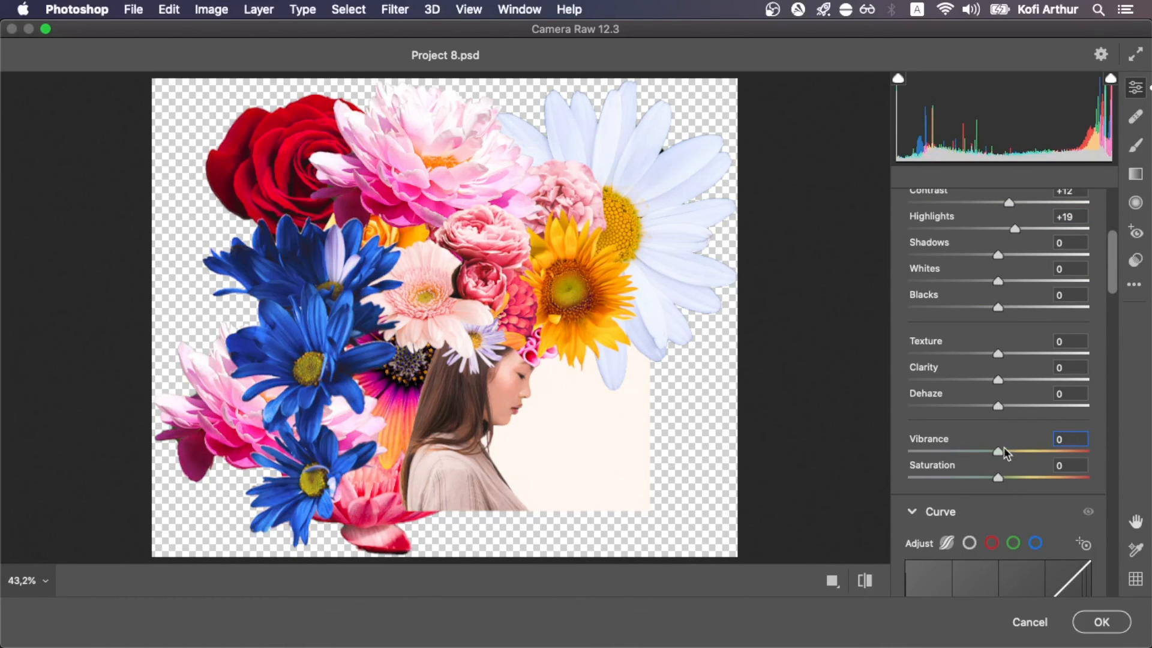
key(super+z)
key(super+z)
key(super+z)
scroll(1006, 456, down, 1)
mouse_move(1001, 475)
mouse_down()
mouse_move(1061, 476)
mouse_move(1013, 478)
mouse_up()
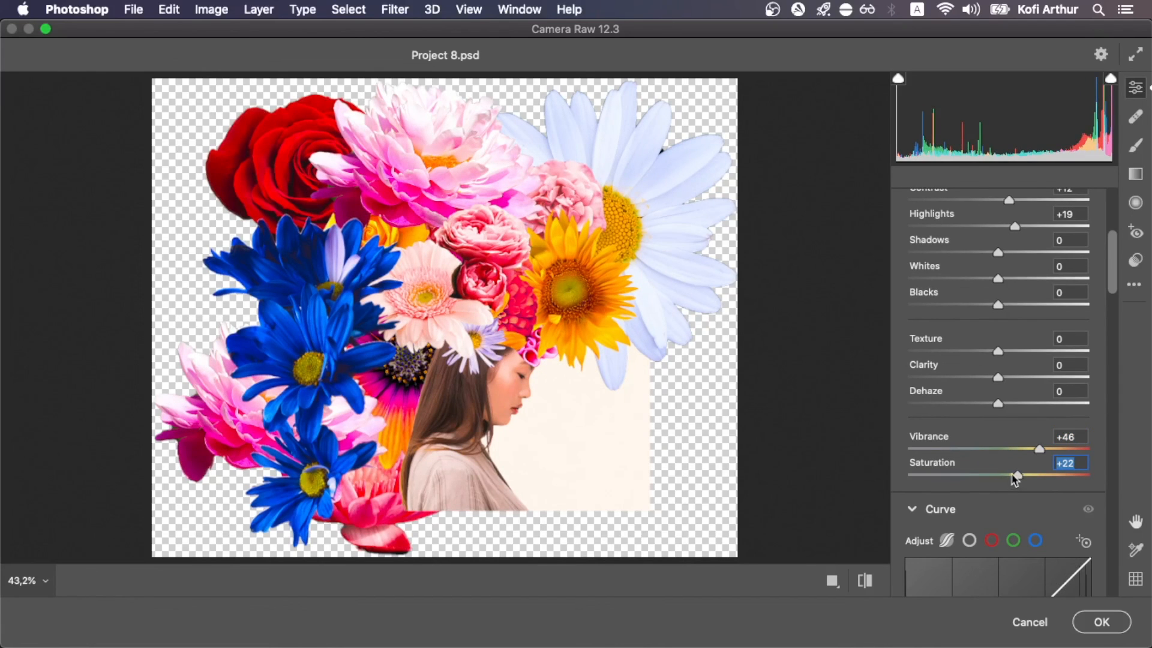
Set Sharpening to 48, checking the sunflower up close, and apply the Camera Raw adjustments to the merged layer
scroll(1013, 478, down, 10)
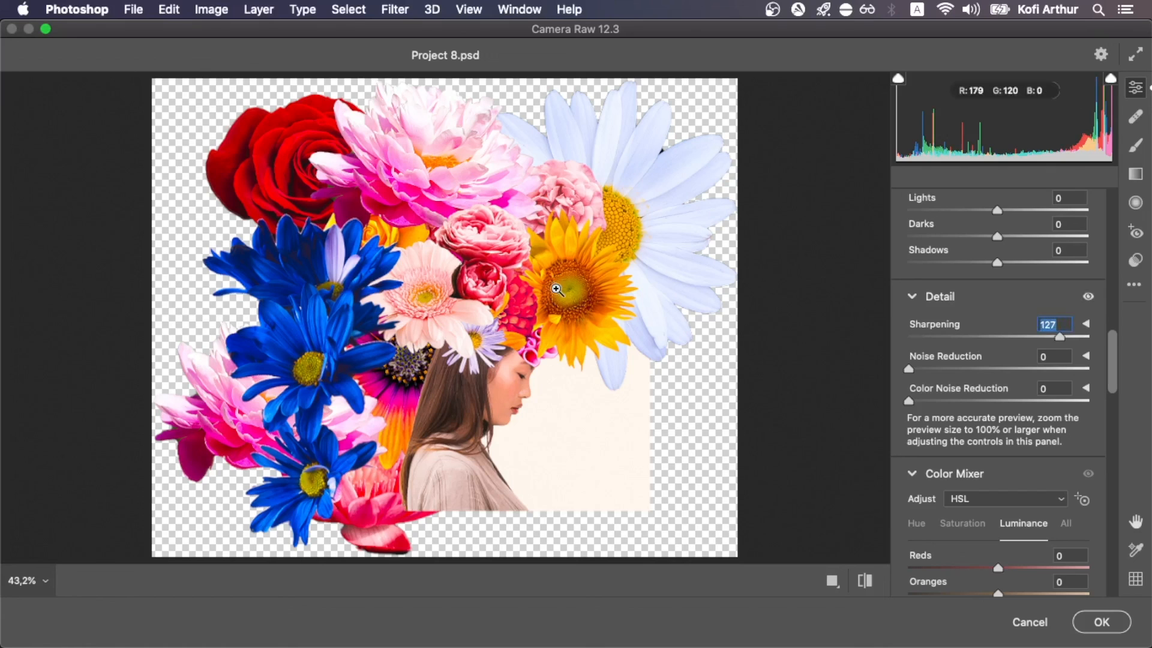
click(556, 289)
drag(1086, 336, 926, 342)
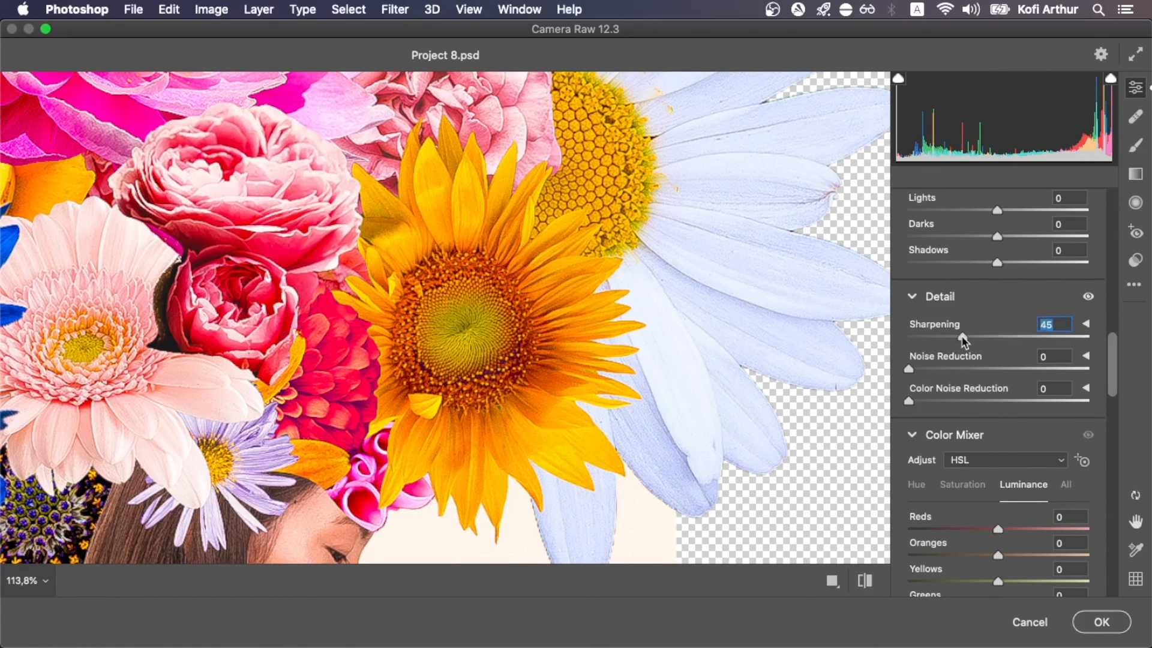
click(790, 384)
scroll(998, 403, down, 3)
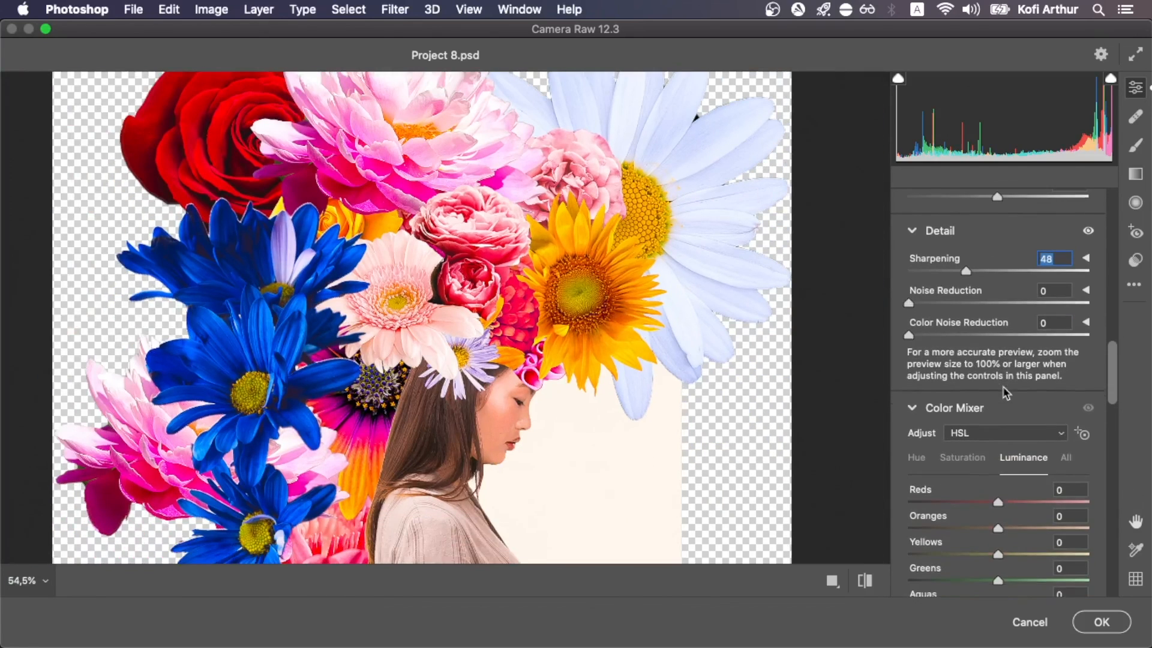
scroll(1035, 364, down, 10)
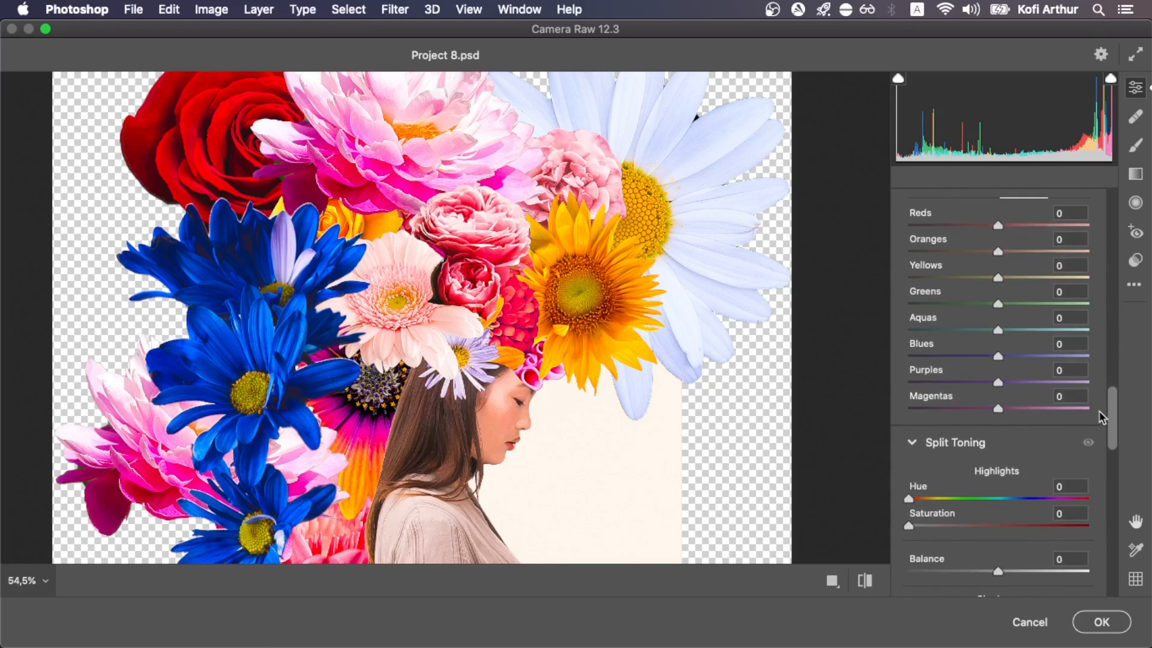
scroll(1101, 417, up, 1)
scroll(1101, 417, down, 14)
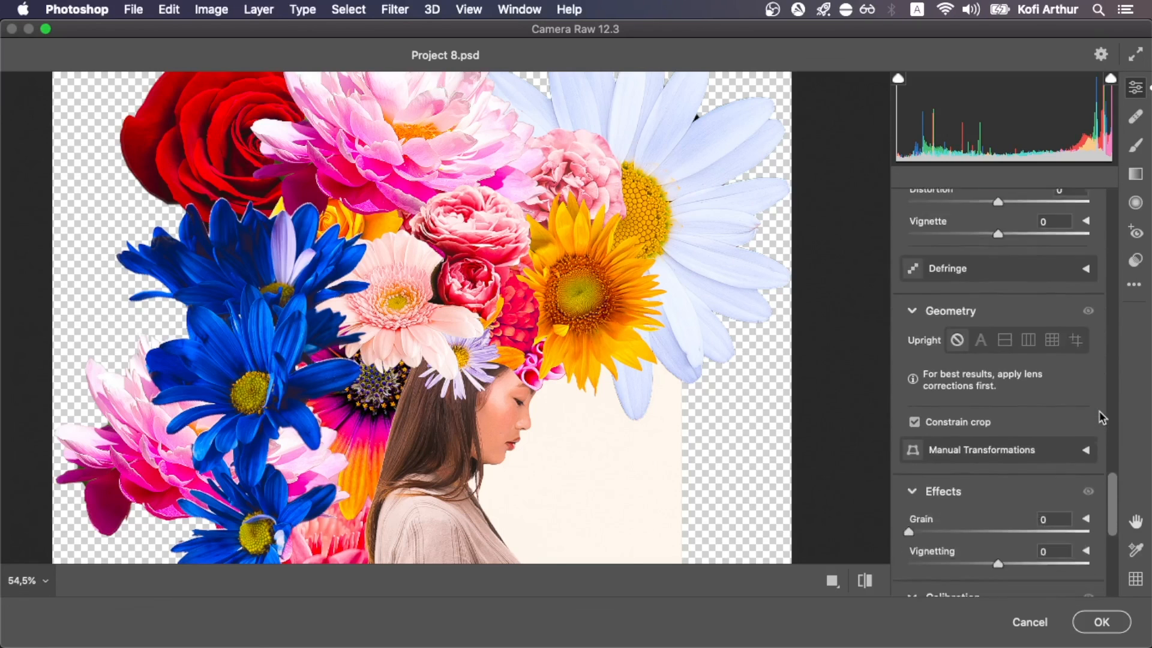
scroll(1101, 417, down, 8)
key(Return)
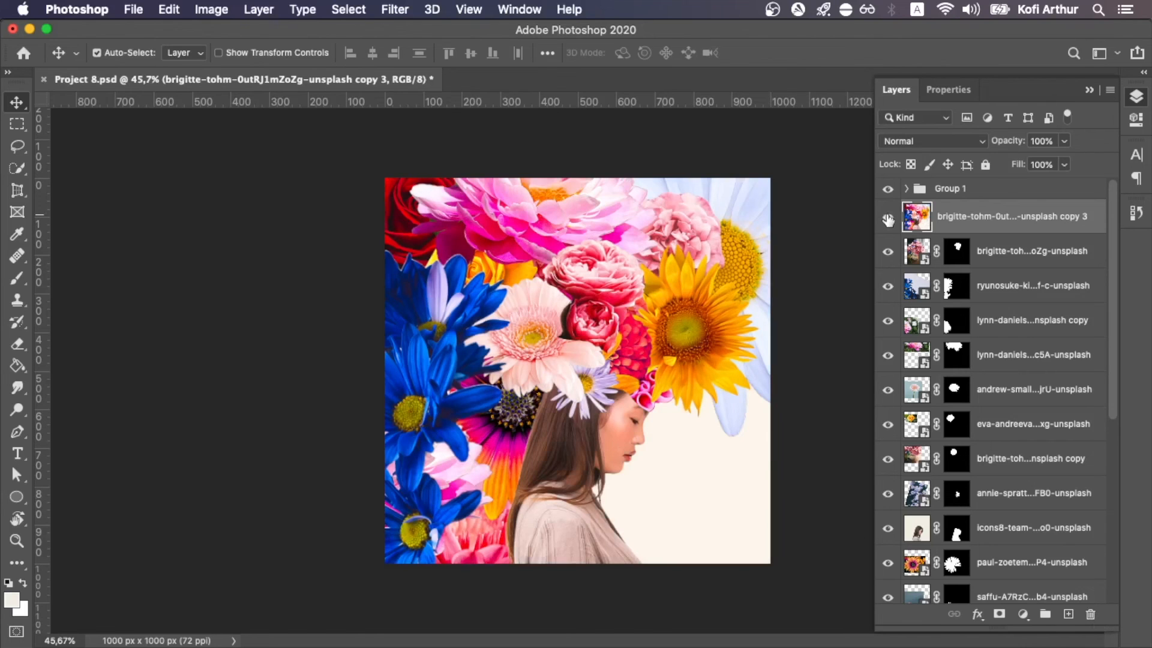
Toggle the merged layer's visibility to compare the collage before and after the Camera Raw adjustments
click(887, 217)
click(888, 217)
click(887, 217)
click(888, 217)
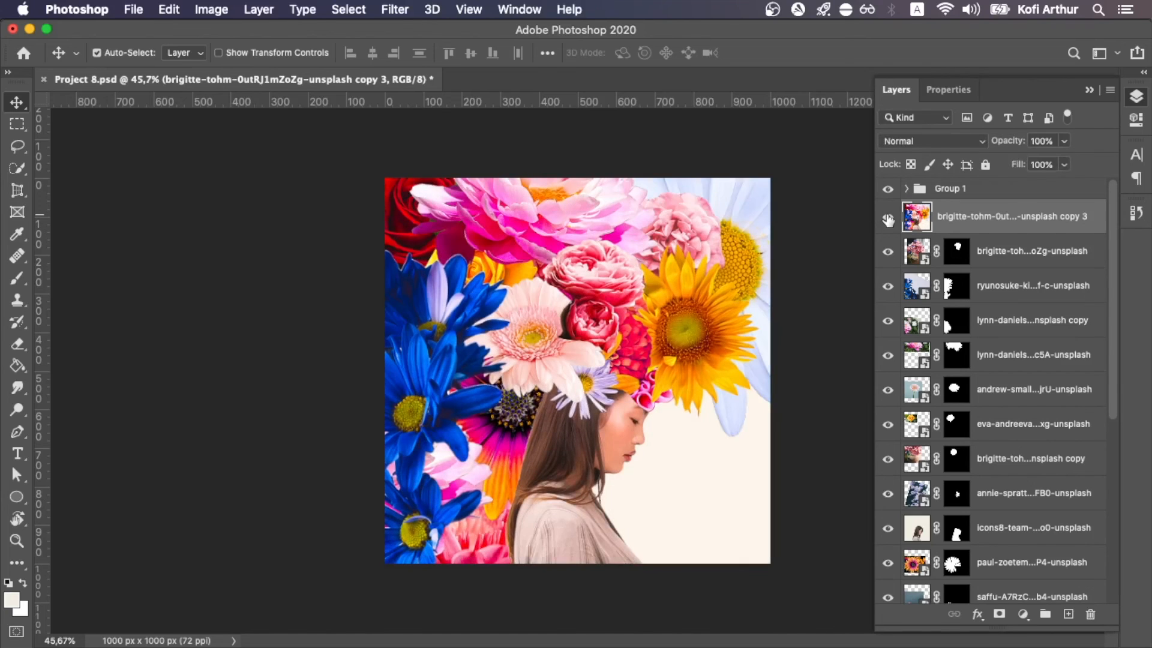